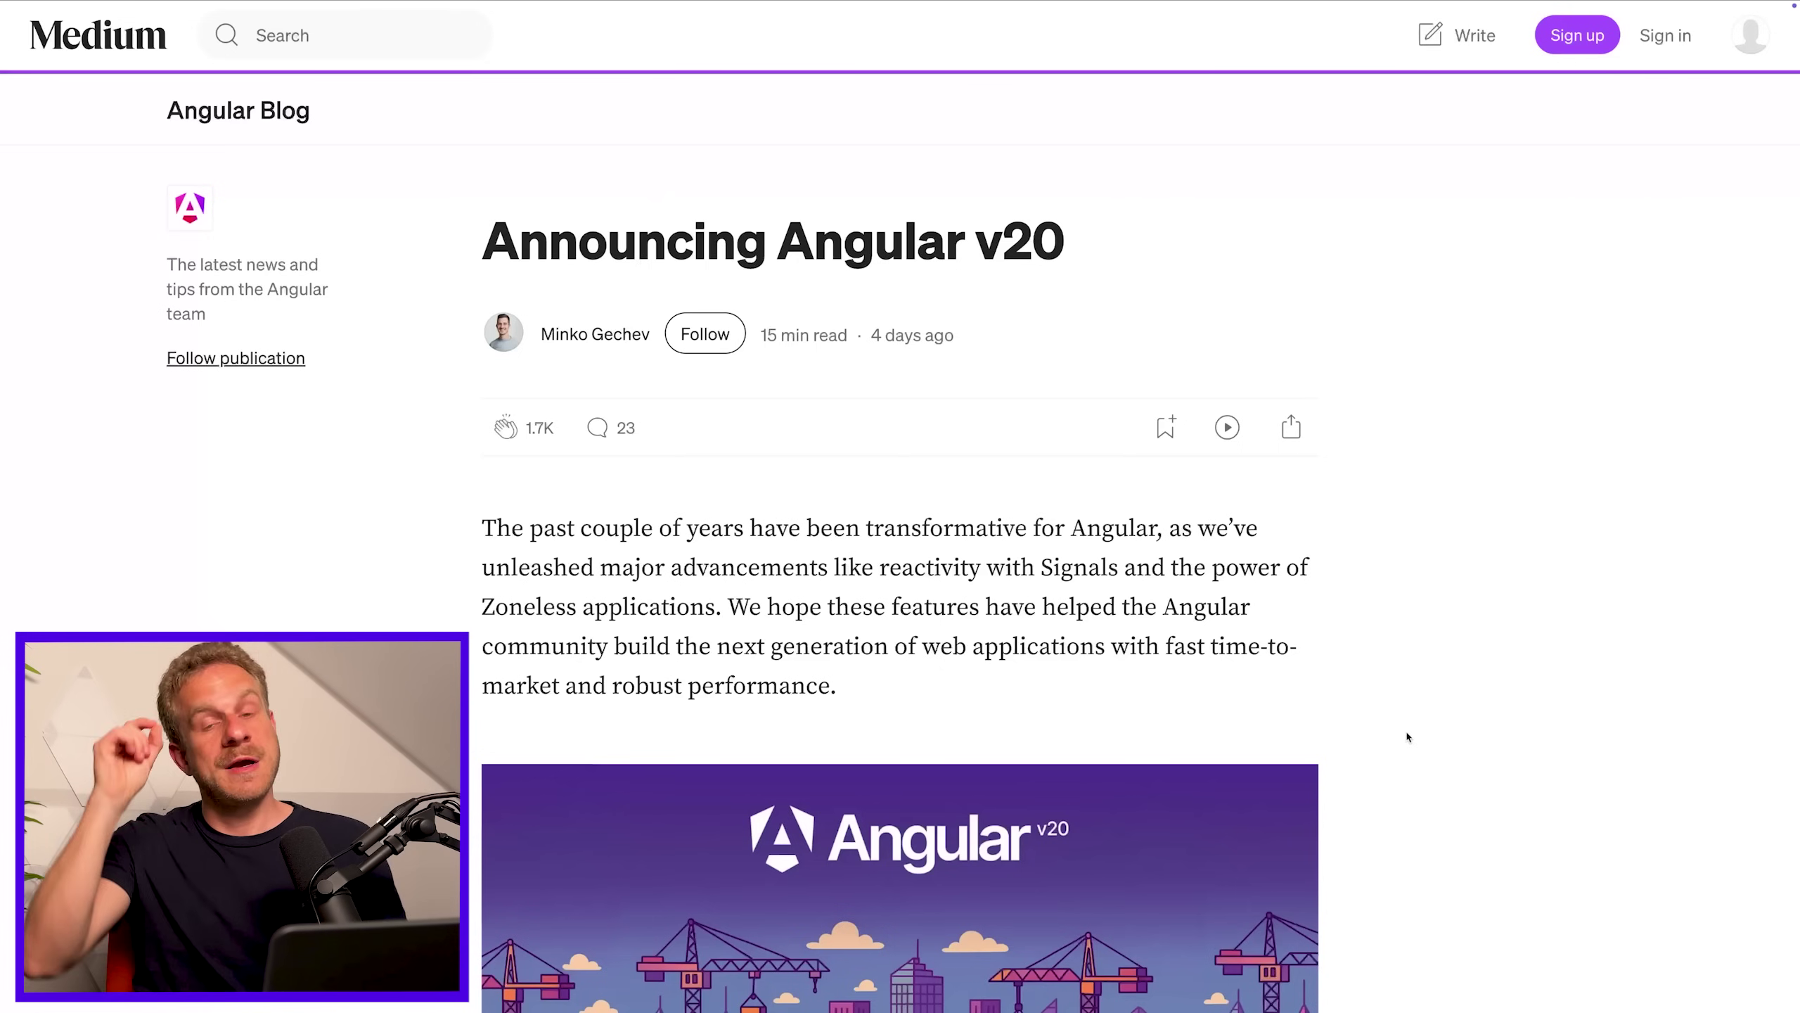
pyautogui.scroll(-10, 1408, 737)
pyautogui.scroll(-15, 1408, 738)
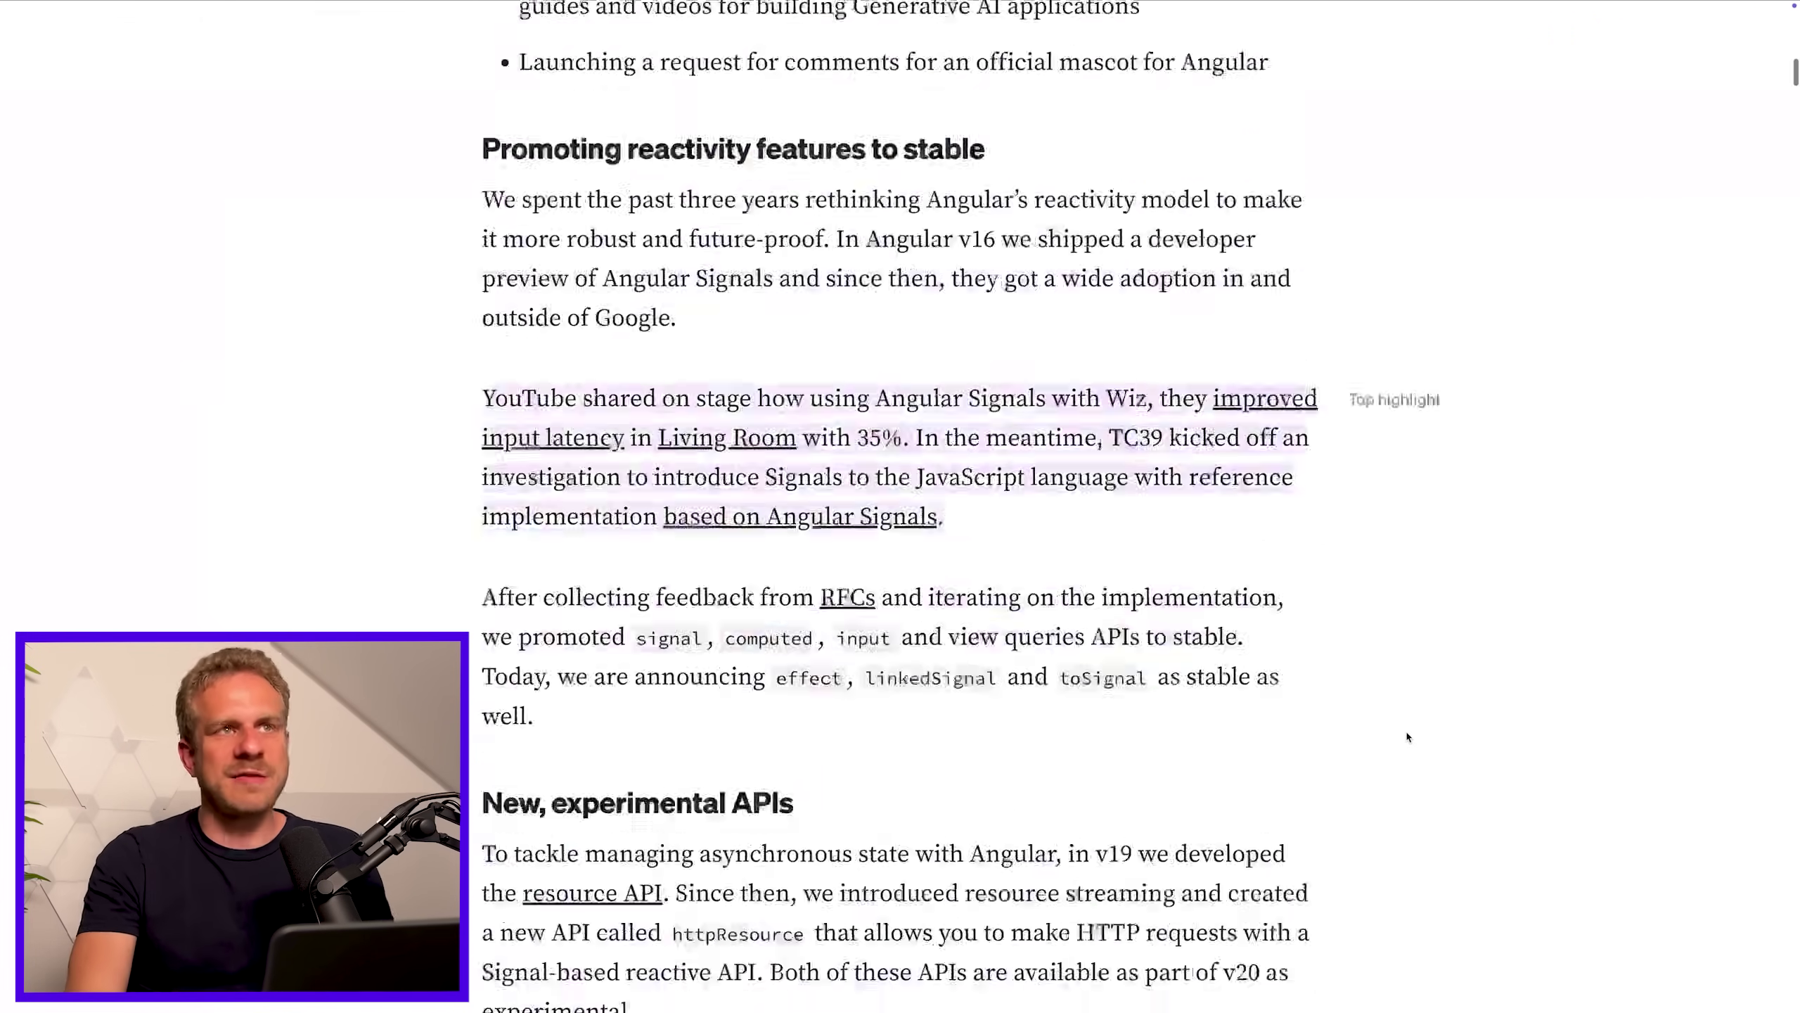
pyautogui.scroll(-8, 1407, 738)
pyautogui.scroll(-3, 1408, 737)
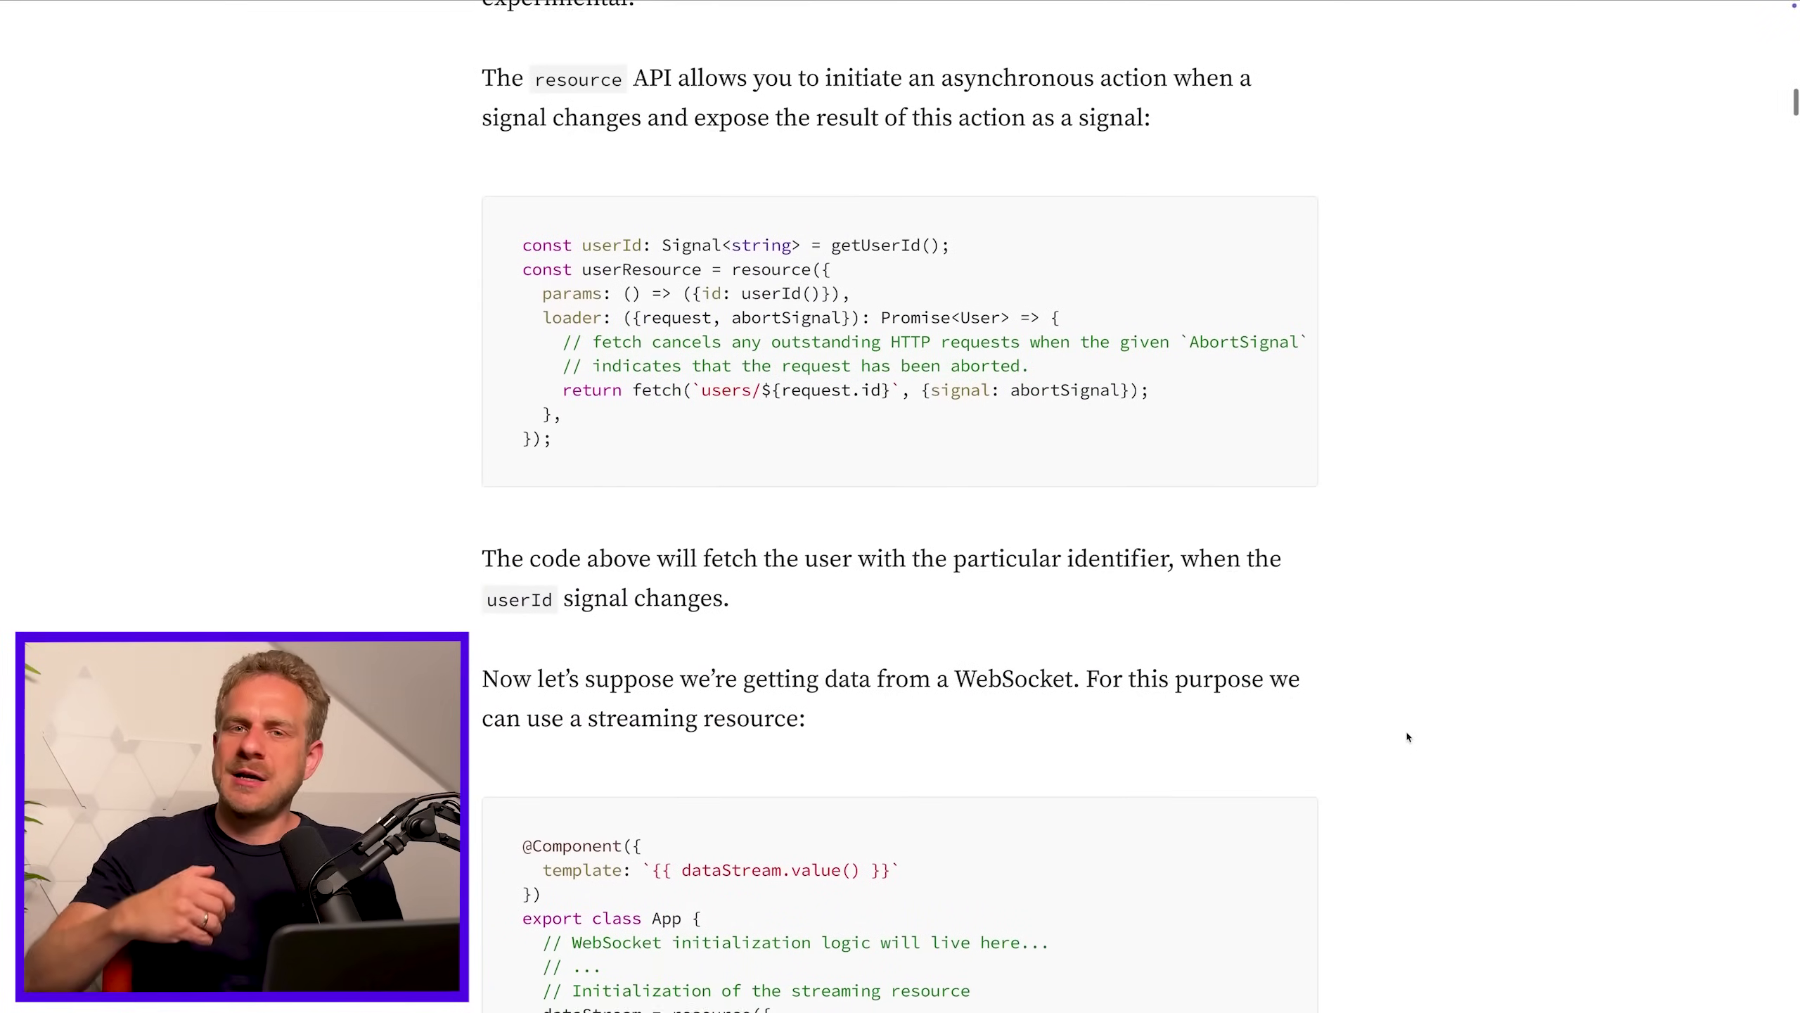
pyautogui.scroll(-2, 1408, 737)
pyautogui.scroll(-2, 1407, 737)
pyautogui.scroll(-2, 1409, 737)
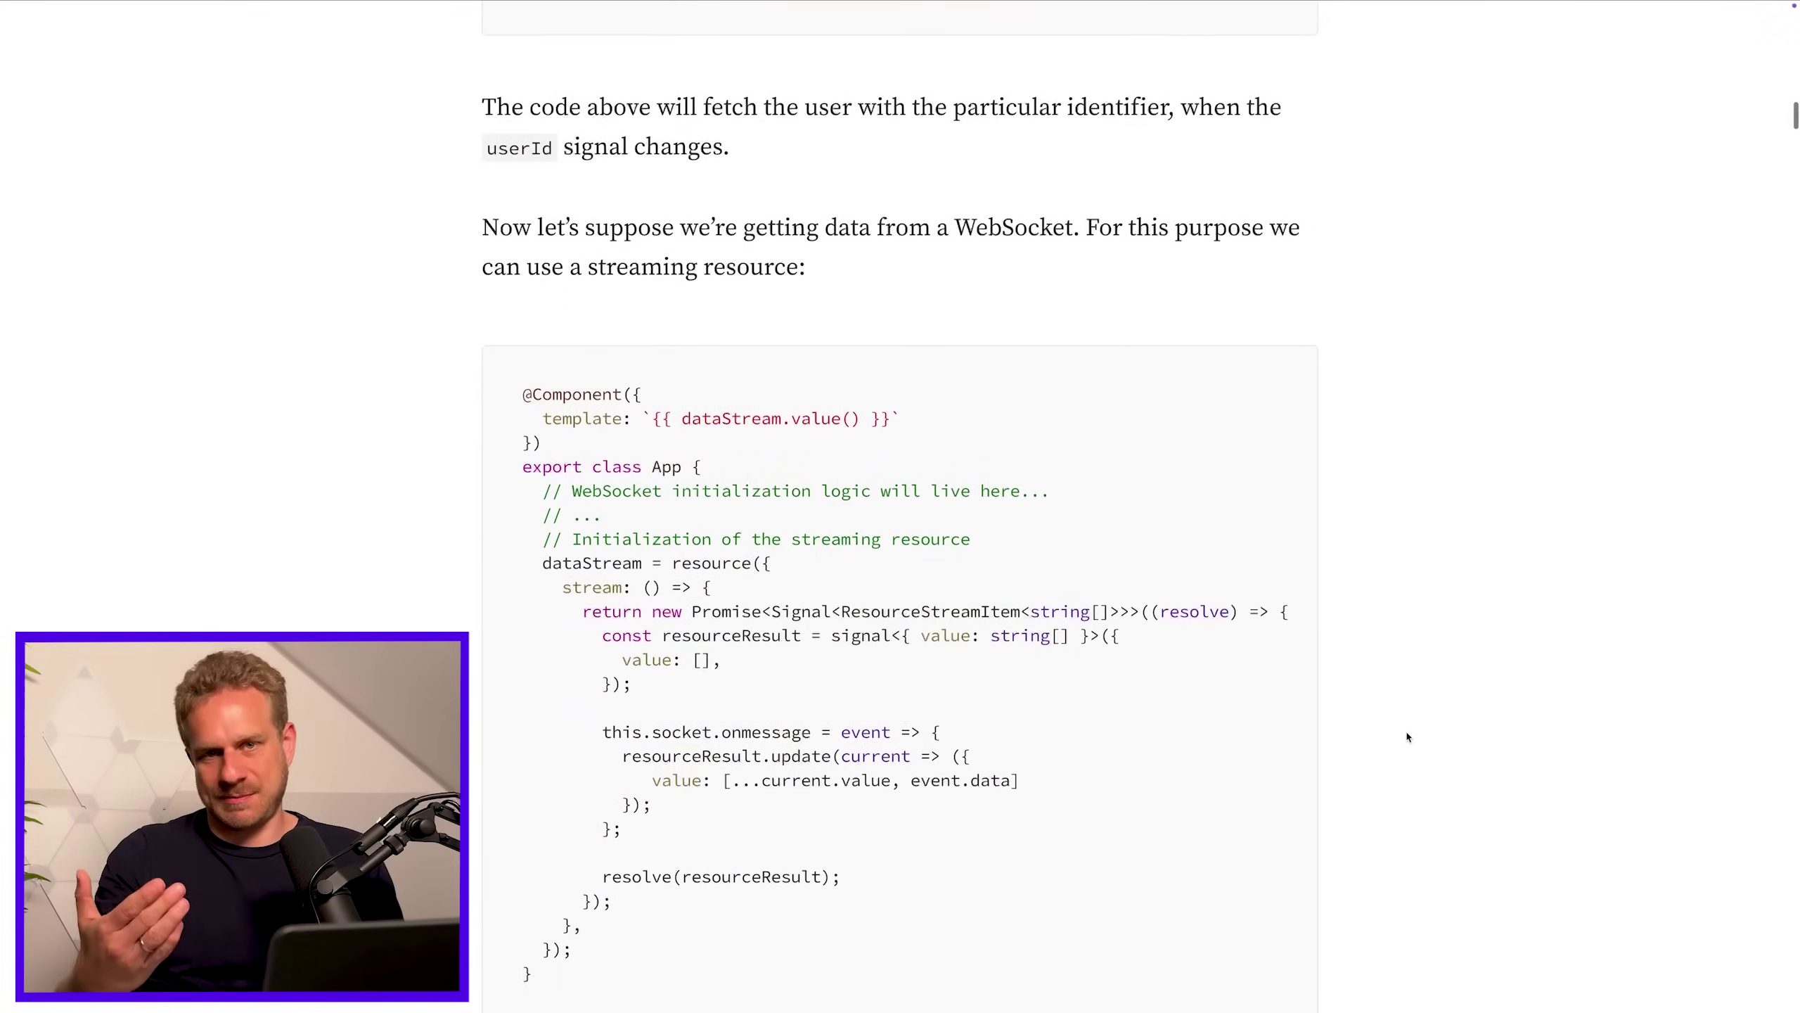
pyautogui.scroll(-2, 1408, 737)
pyautogui.scroll(-5, 1409, 737)
pyautogui.scroll(-10, 1408, 738)
pyautogui.scroll(-10, 1409, 738)
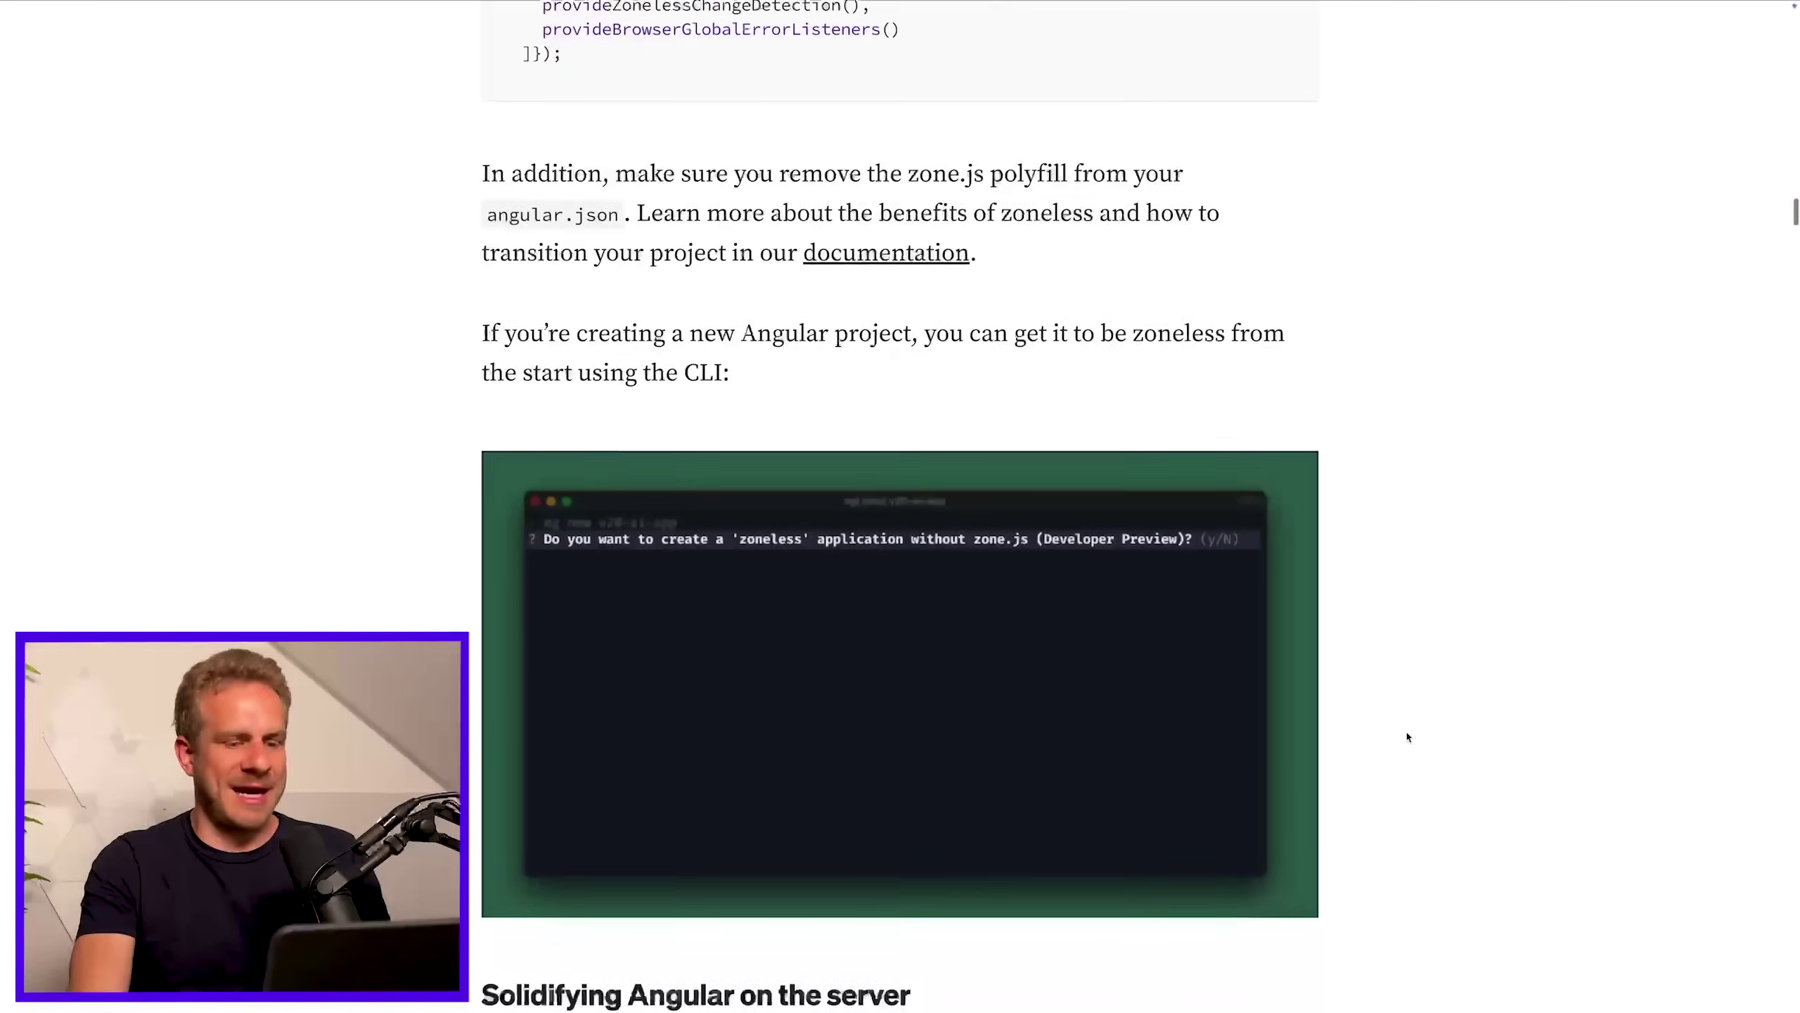
pyautogui.scroll(-2, 1408, 738)
pyautogui.write('scheme')
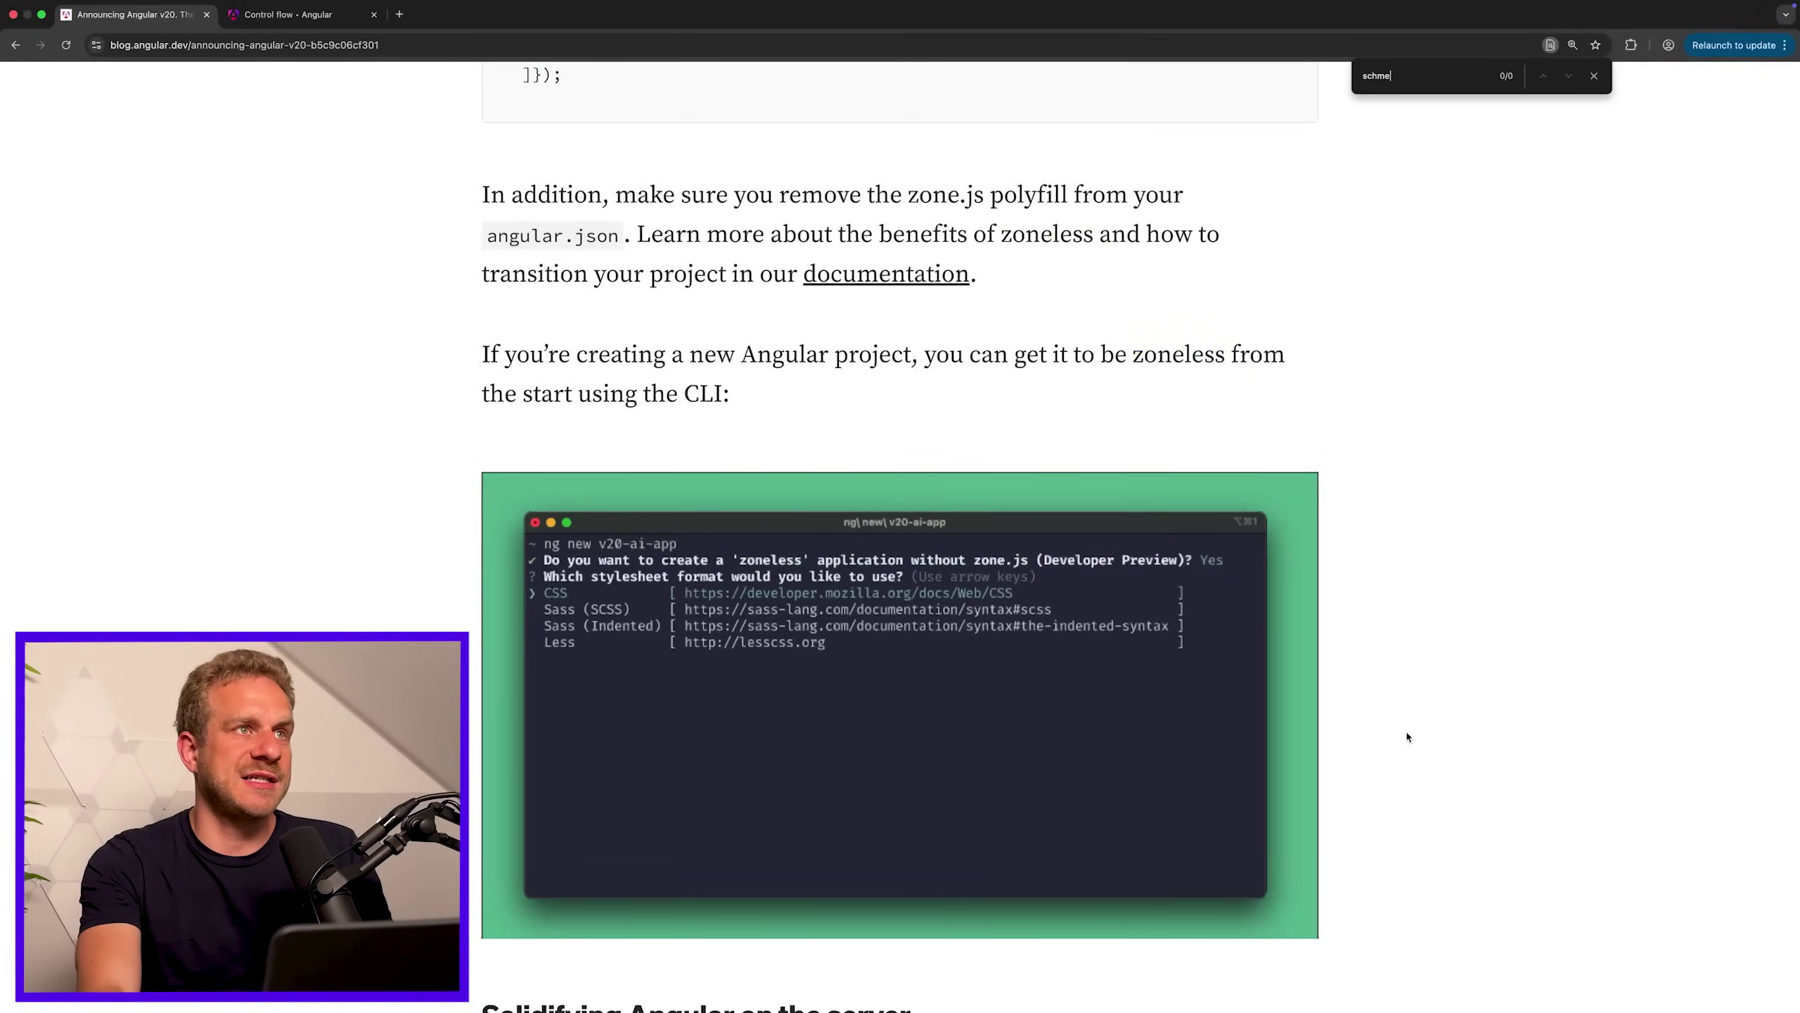
# Jump to the 'schema' match in the article and dismiss the in-page search
pyautogui.press('BackSpace')
pyautogui.write('a')
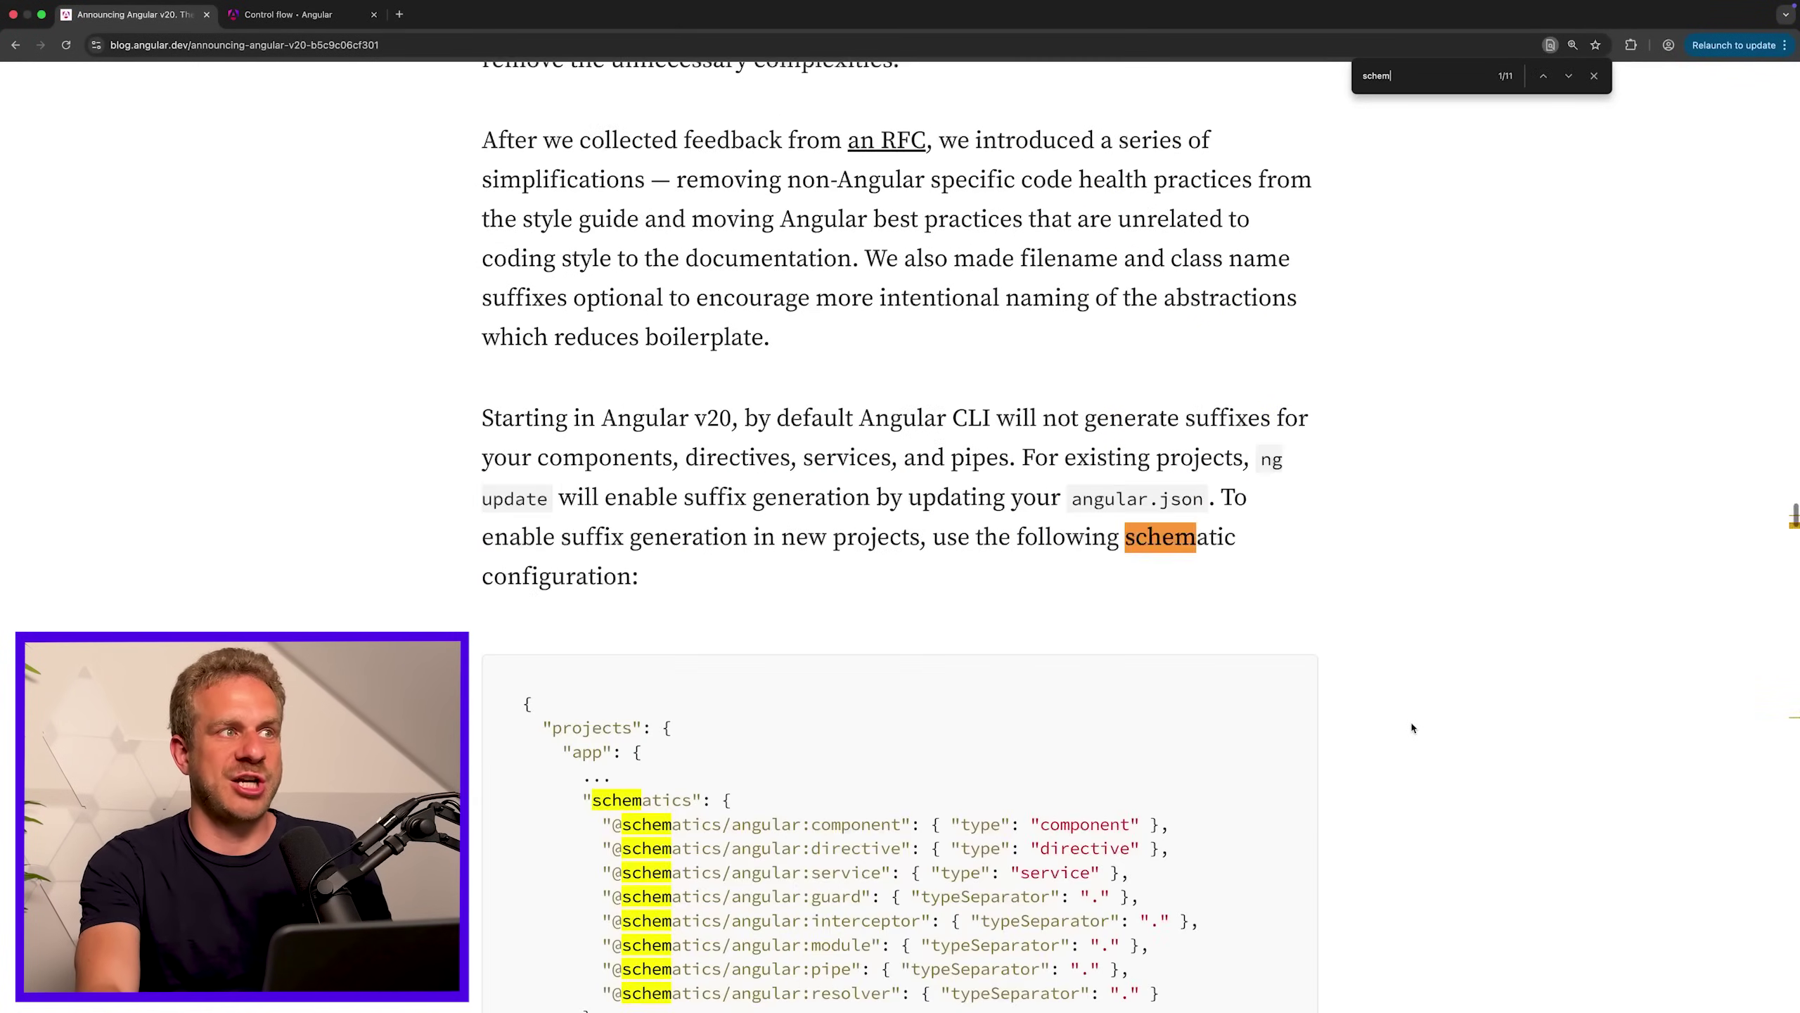
pyautogui.press('Escape')
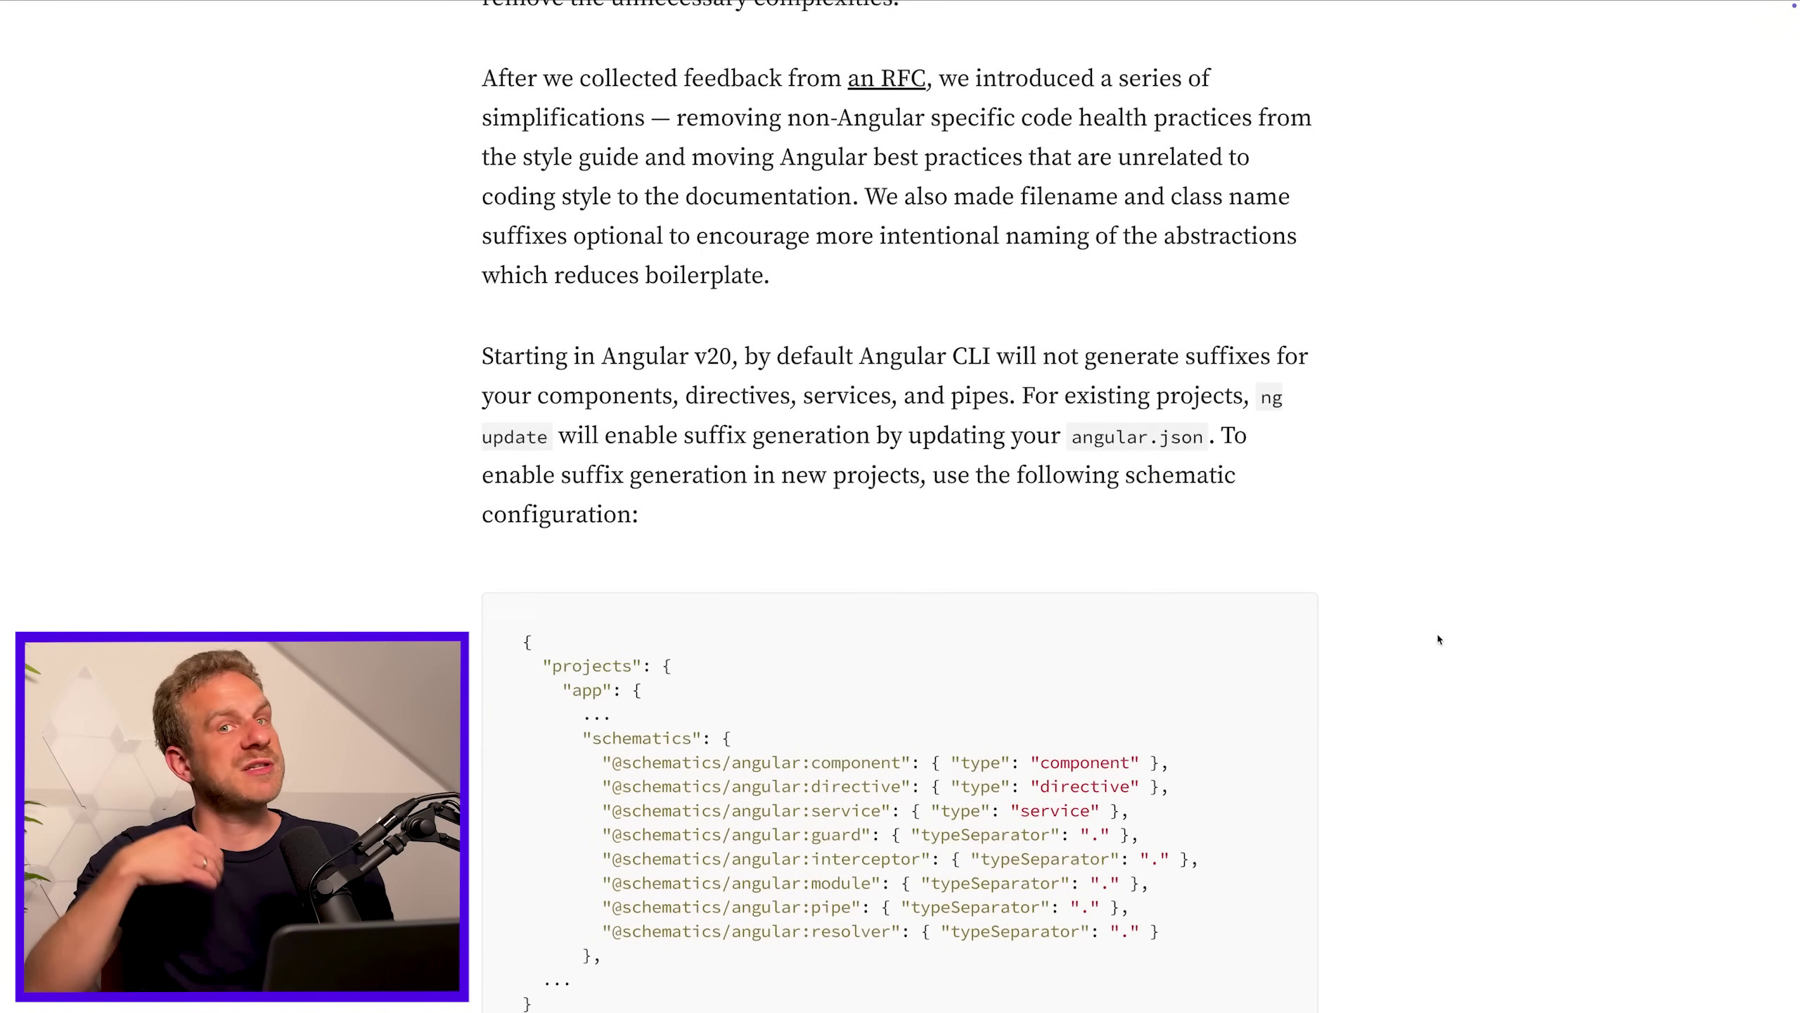
pyautogui.scroll(5, 1440, 641)
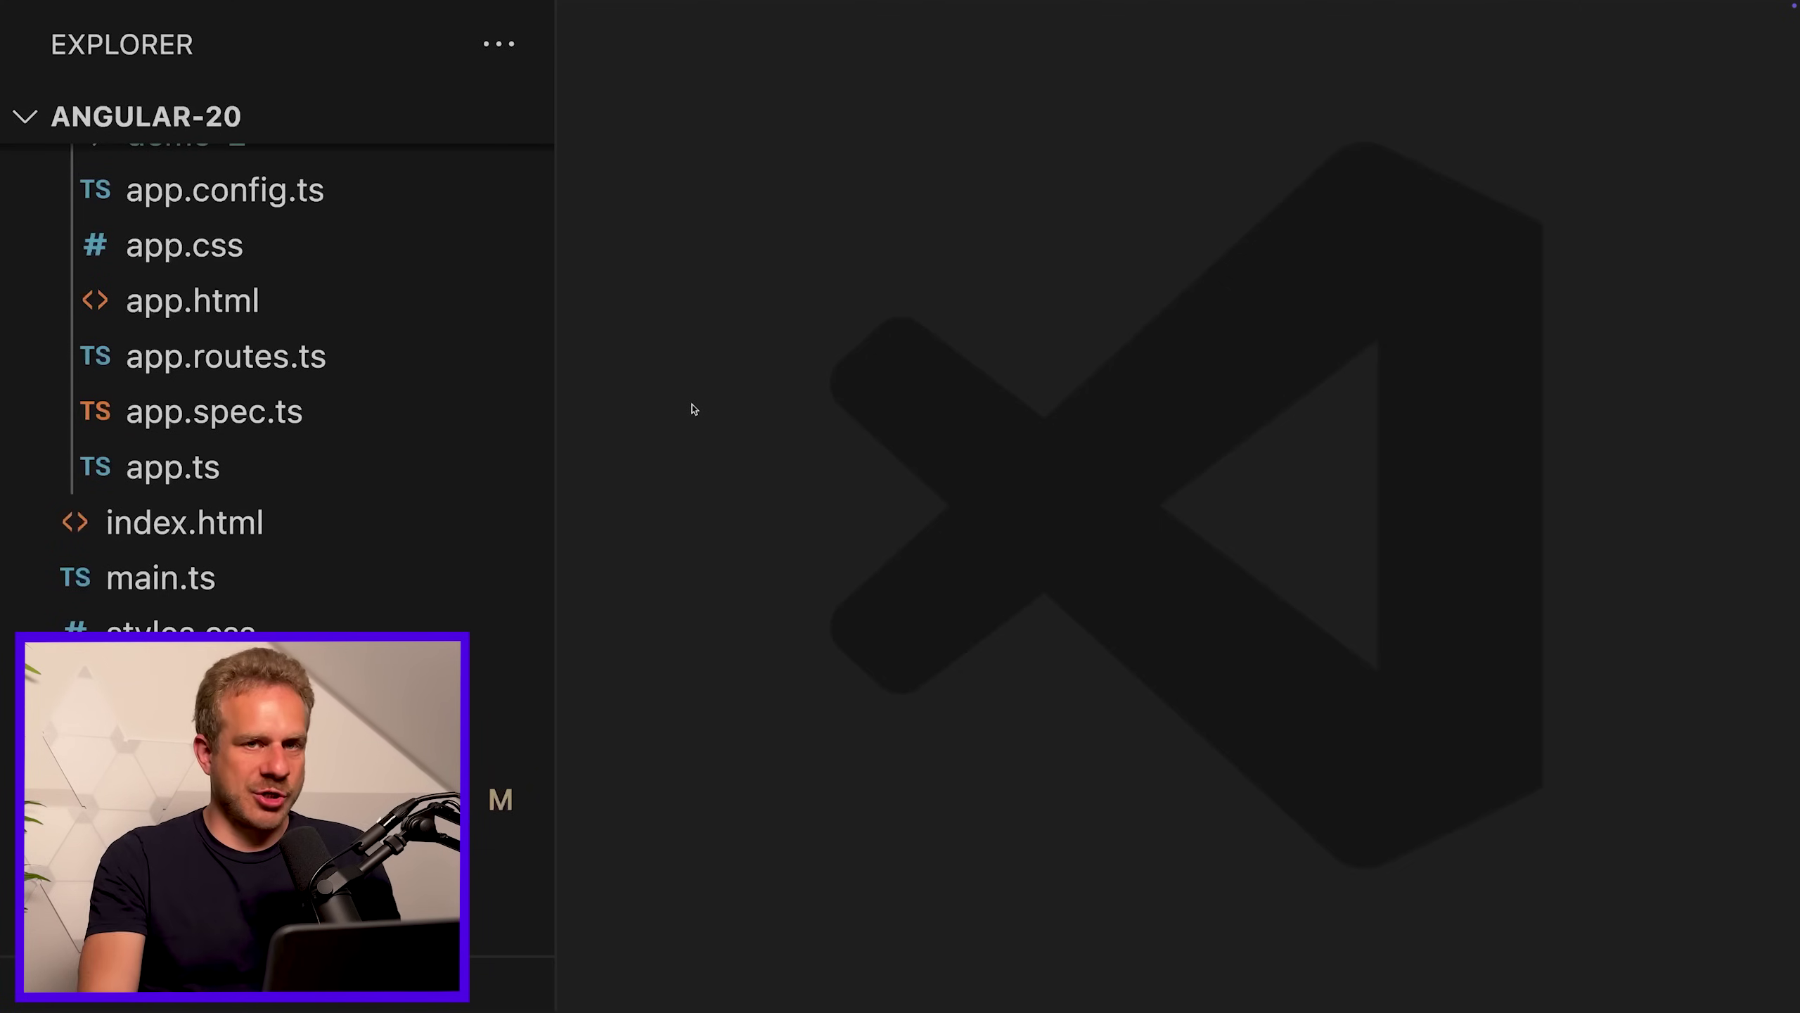
# Open app.ts to show the App class, and expand the demo folder
pyautogui.click(173, 467)
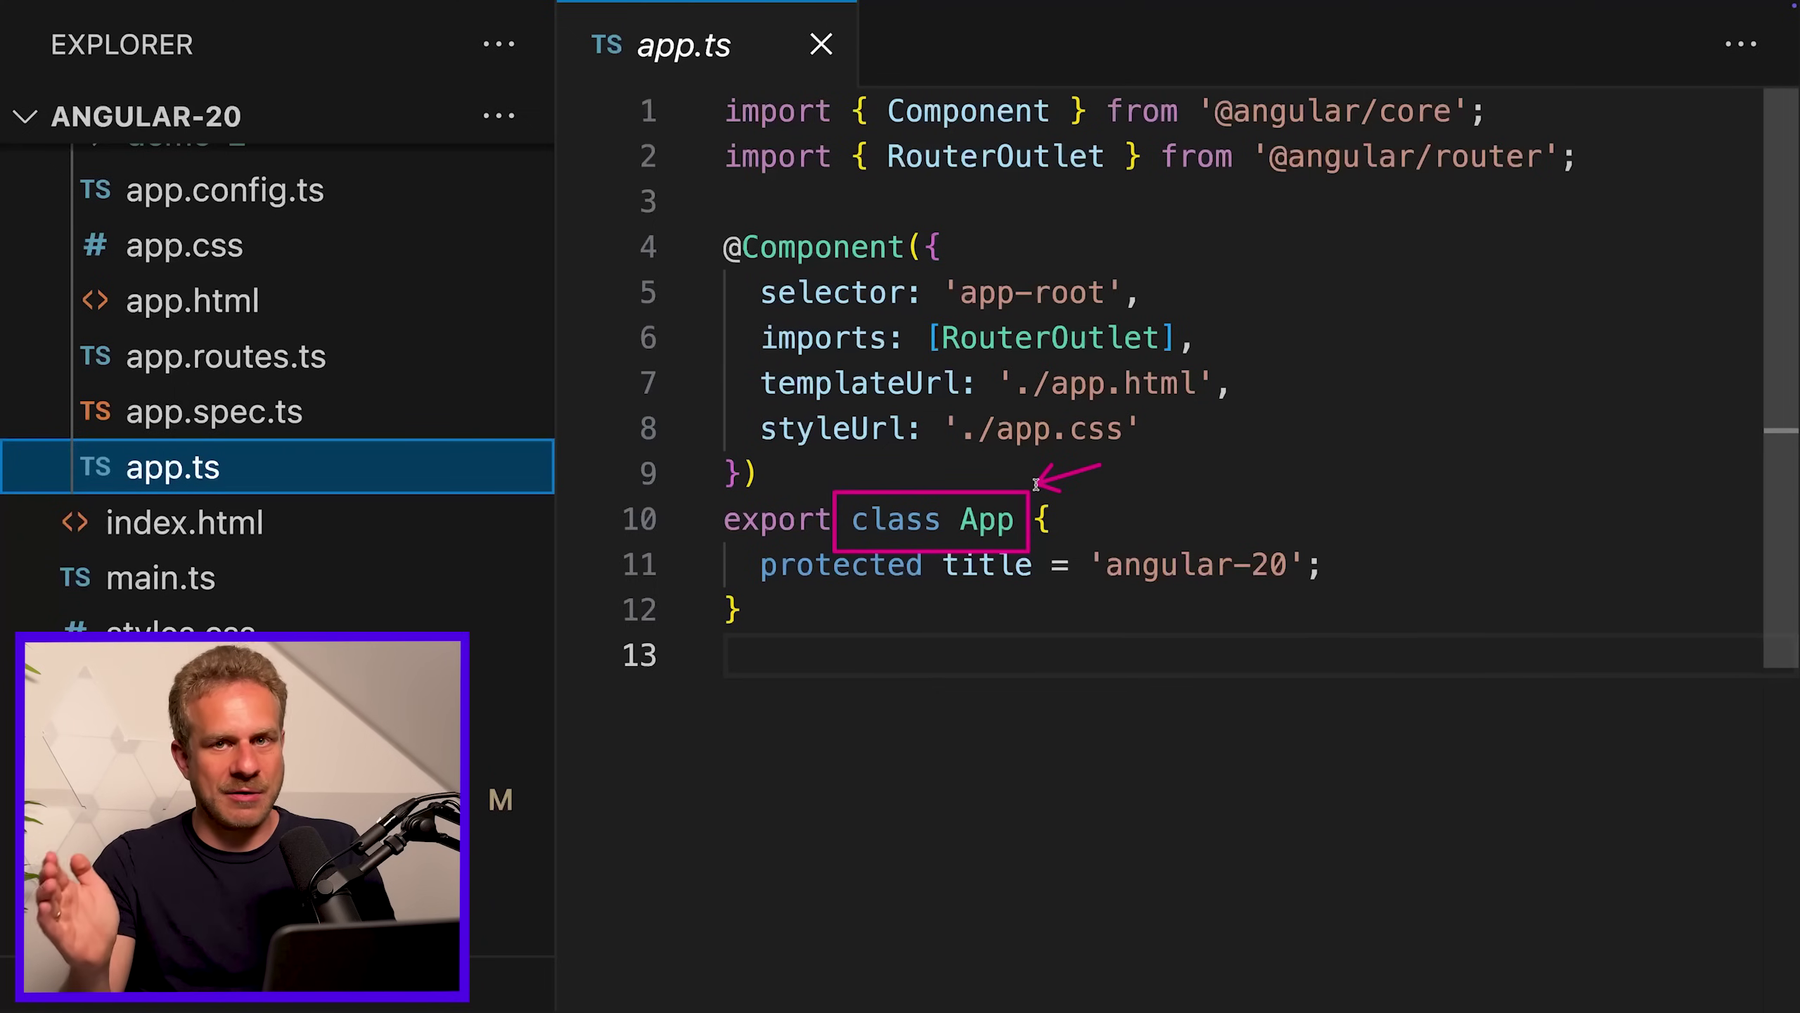
pyautogui.scroll(3, 404, 339)
pyautogui.scroll(2, 404, 339)
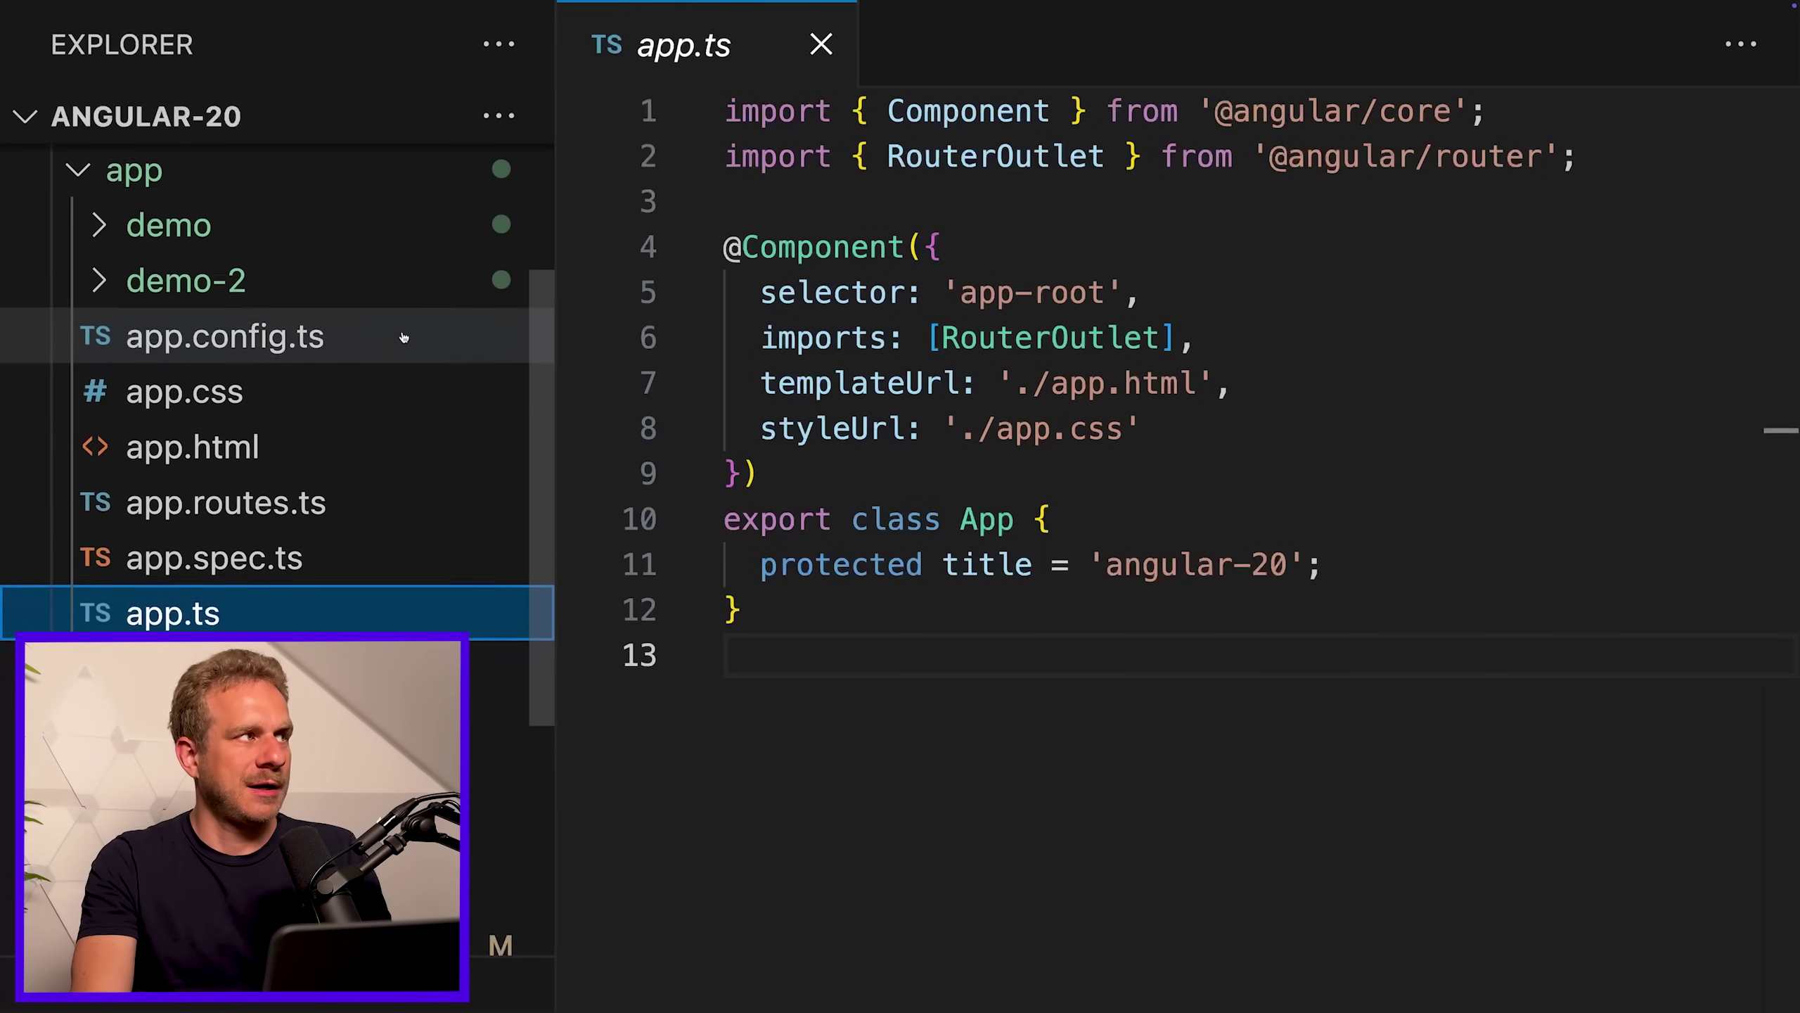
pyautogui.scroll(1, 404, 339)
pyautogui.click(169, 241)
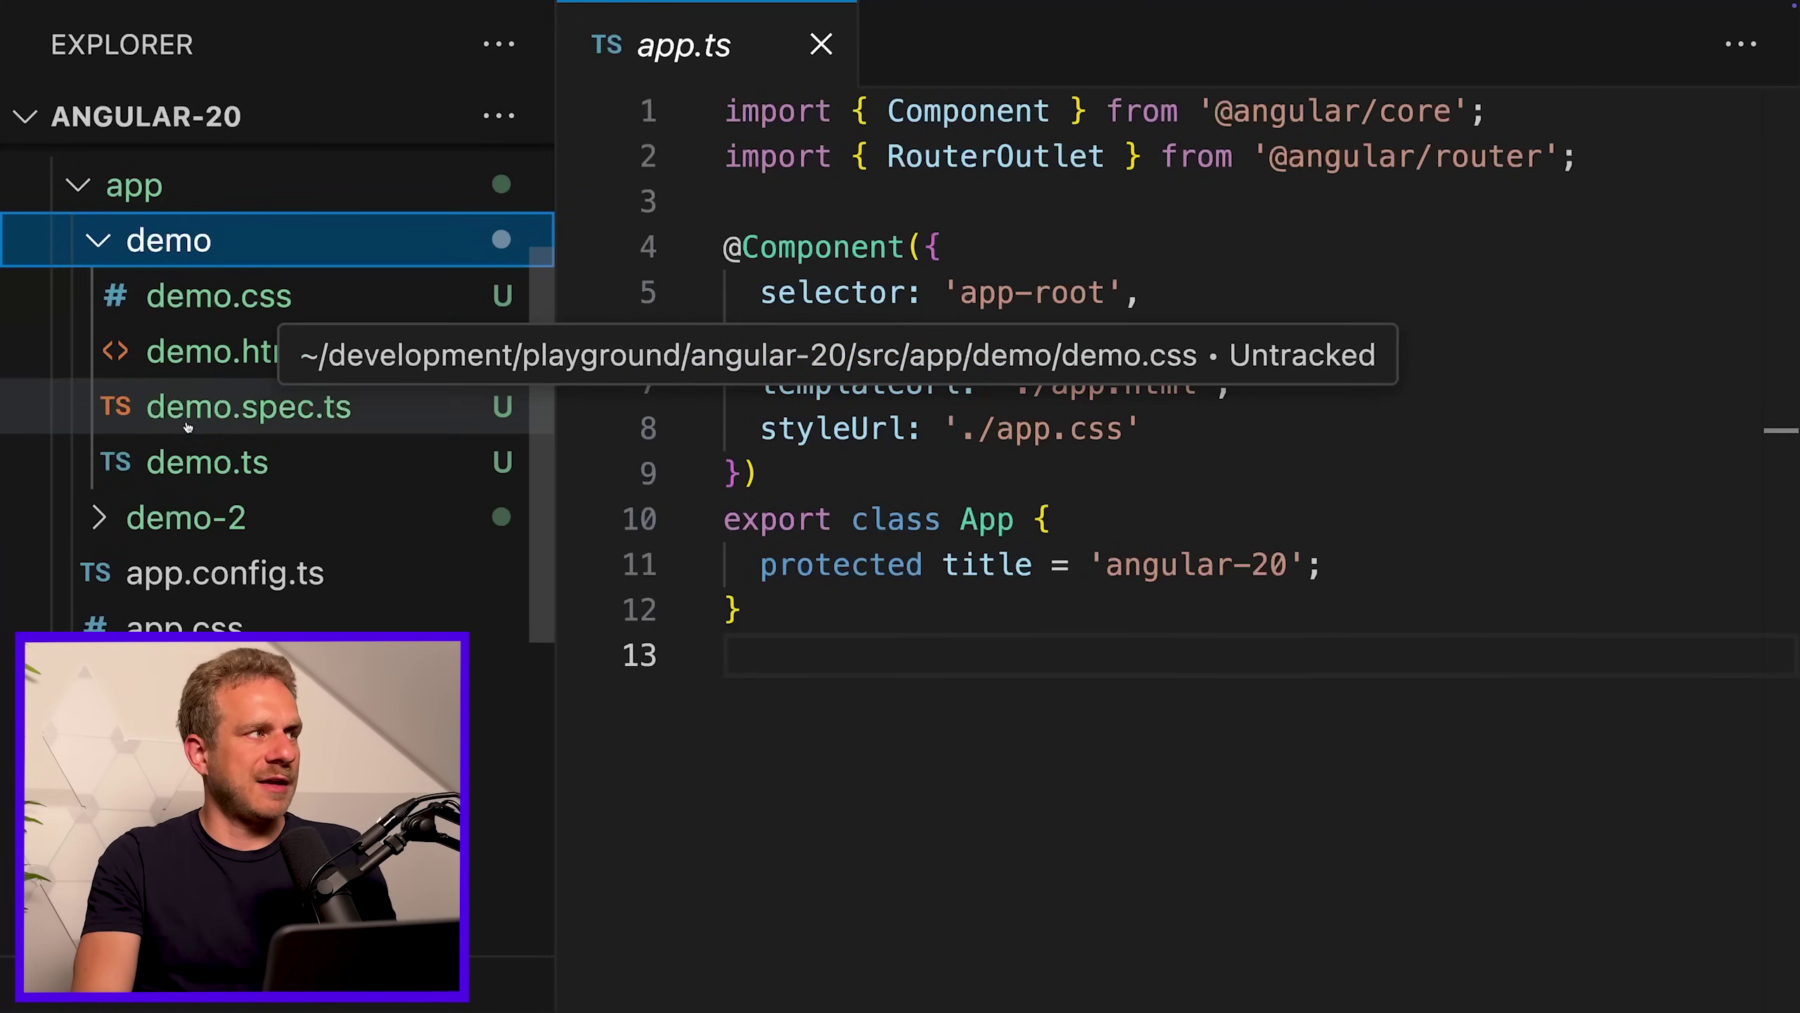
# Open demo.css and demo.ts, highlighting the suffix-free 'class Demo' declaration
pyautogui.click(204, 462)
pyautogui.click(197, 304)
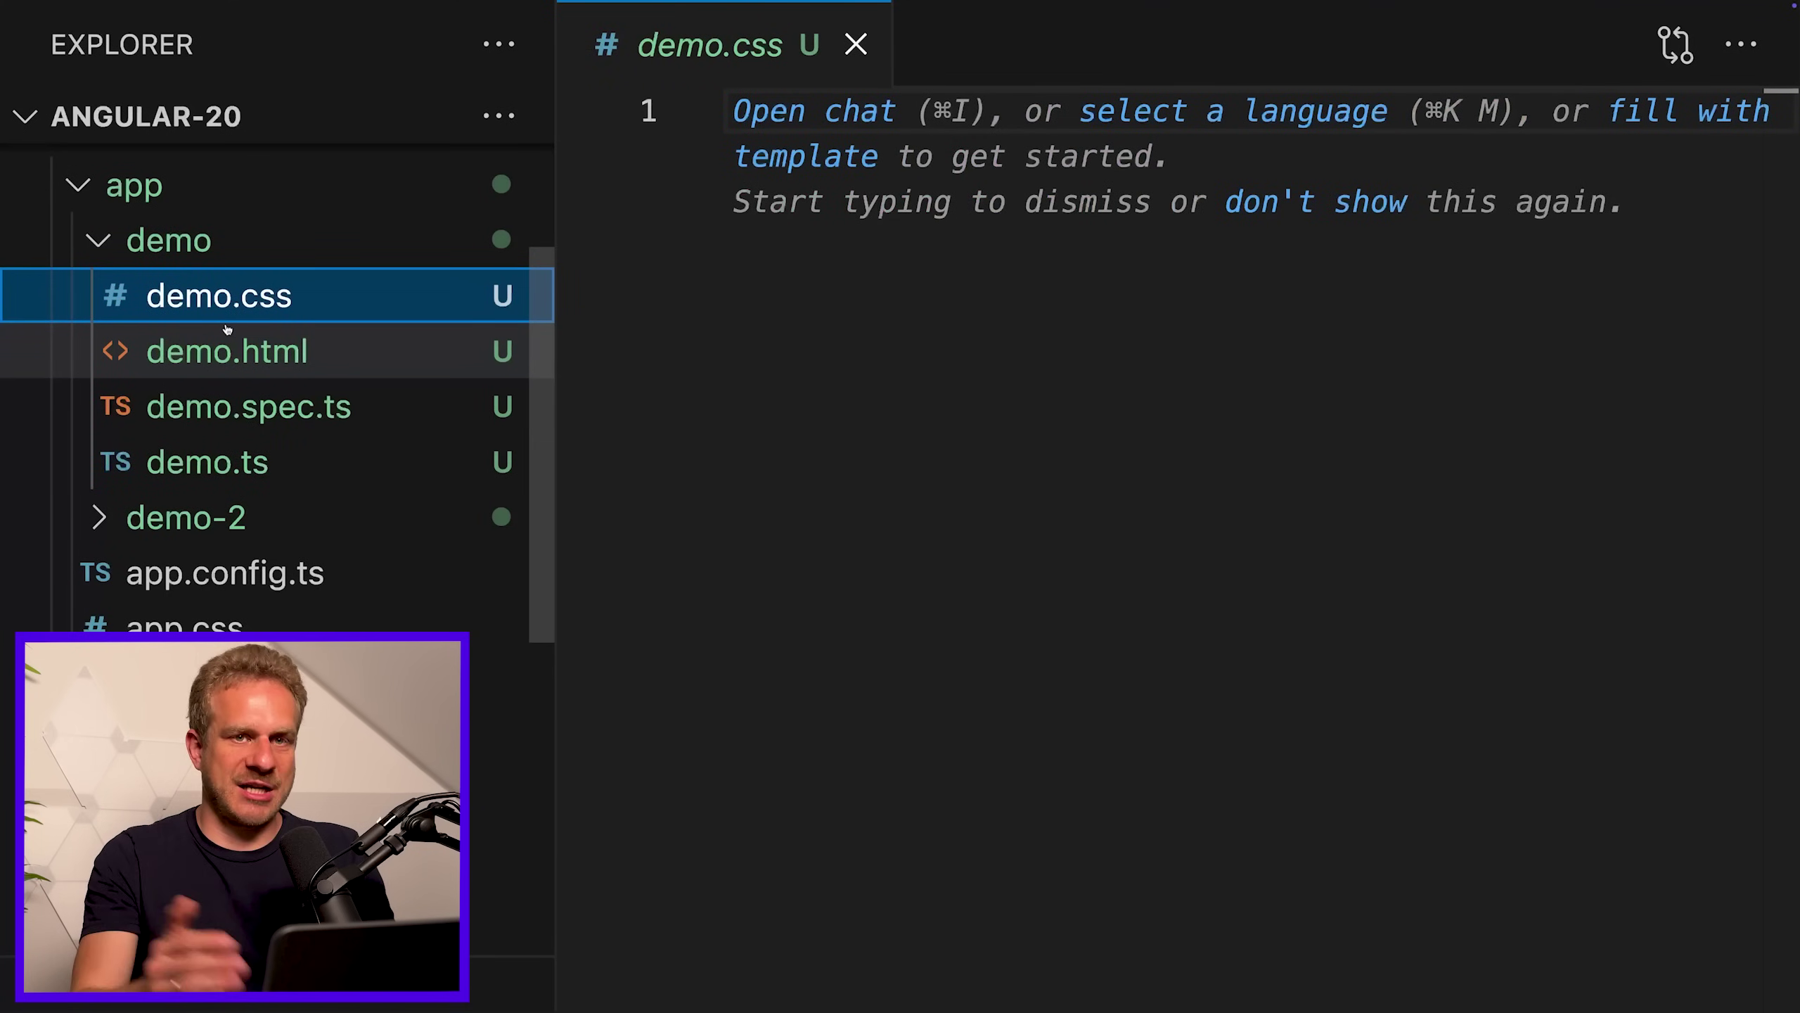
pyautogui.click(207, 463)
pyautogui.moveTo(853, 475); pyautogui.dragTo(1047, 474)
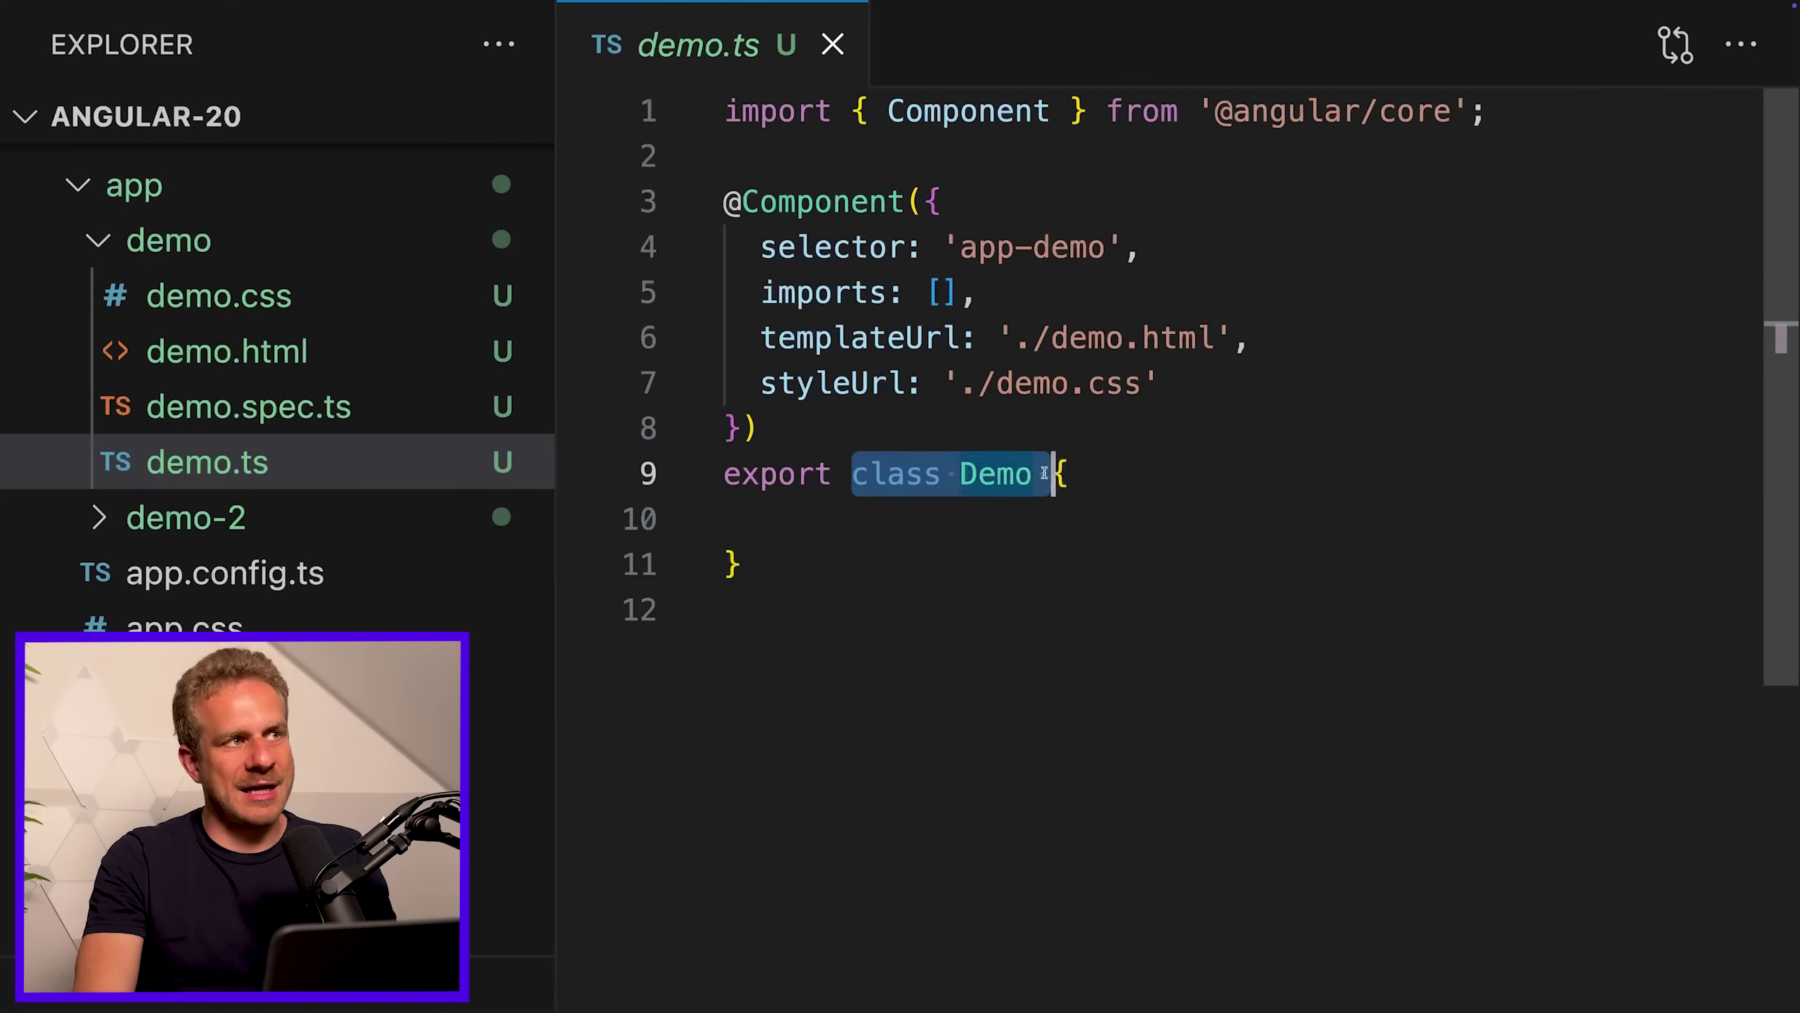
pyautogui.click(1060, 637)
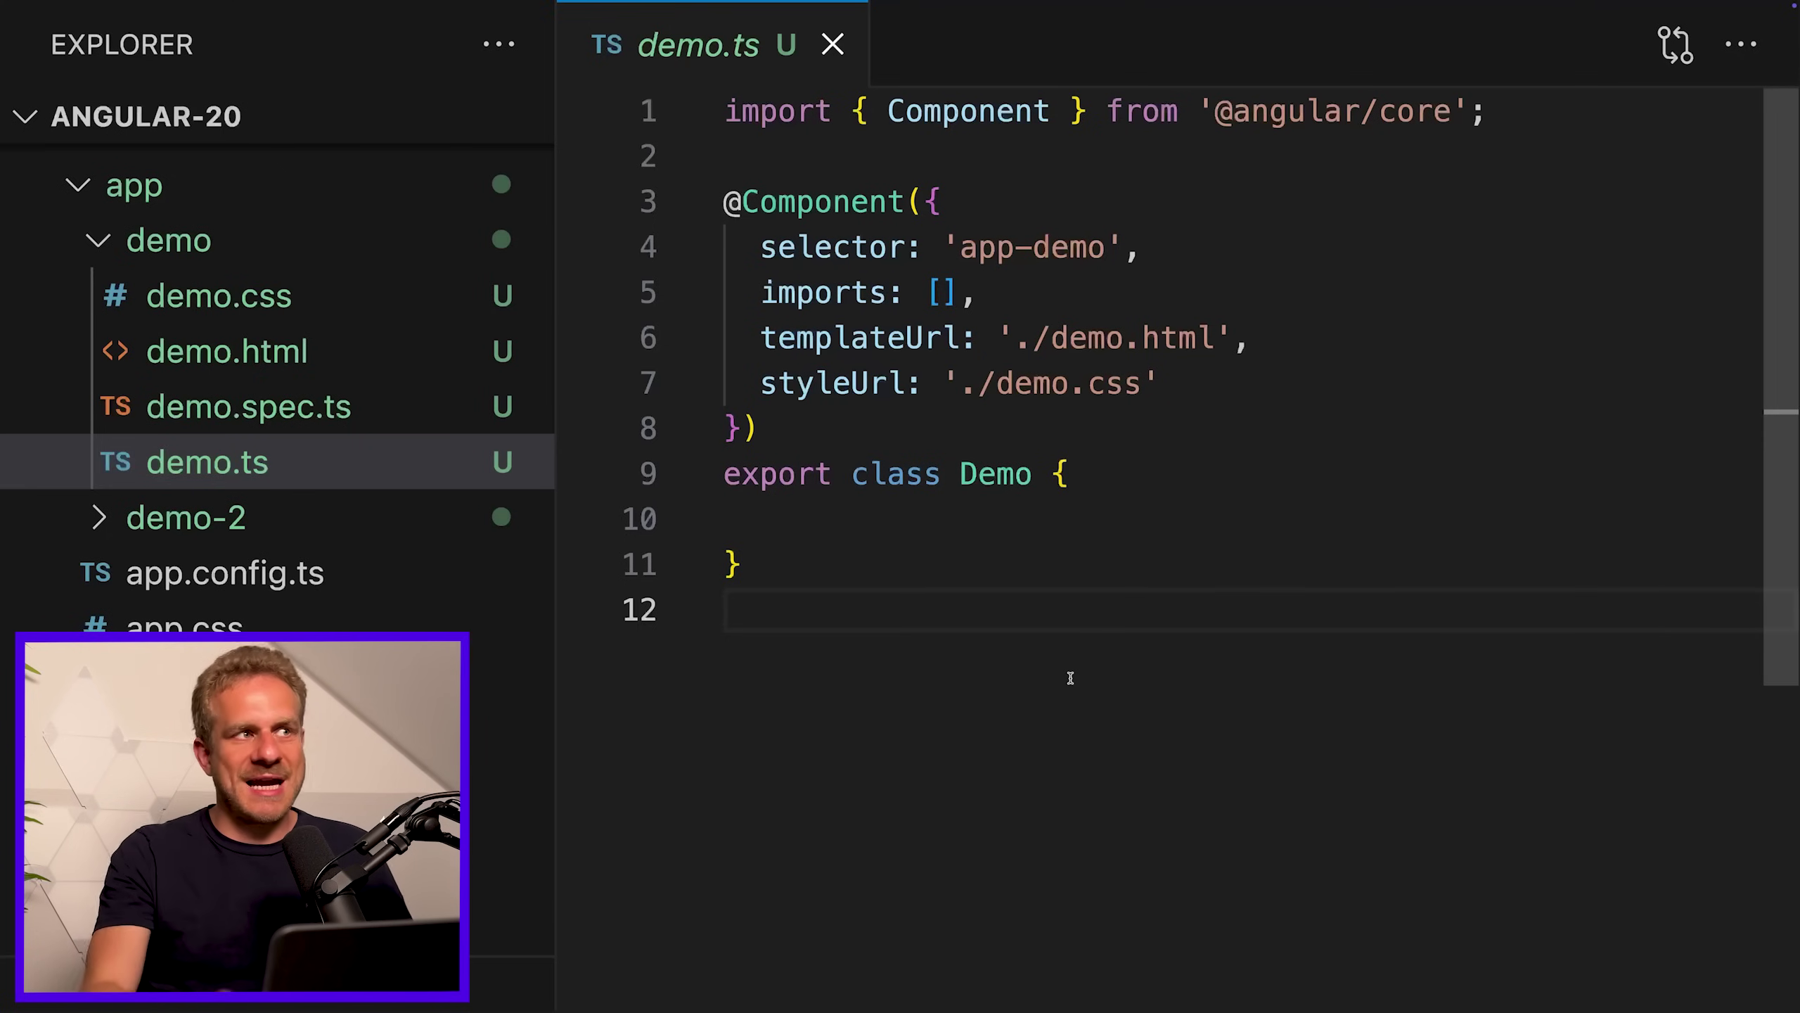
# Select the Demo class name, then return to app.ts
pyautogui.doubleClick(990, 479)
pyautogui.click(1045, 563)
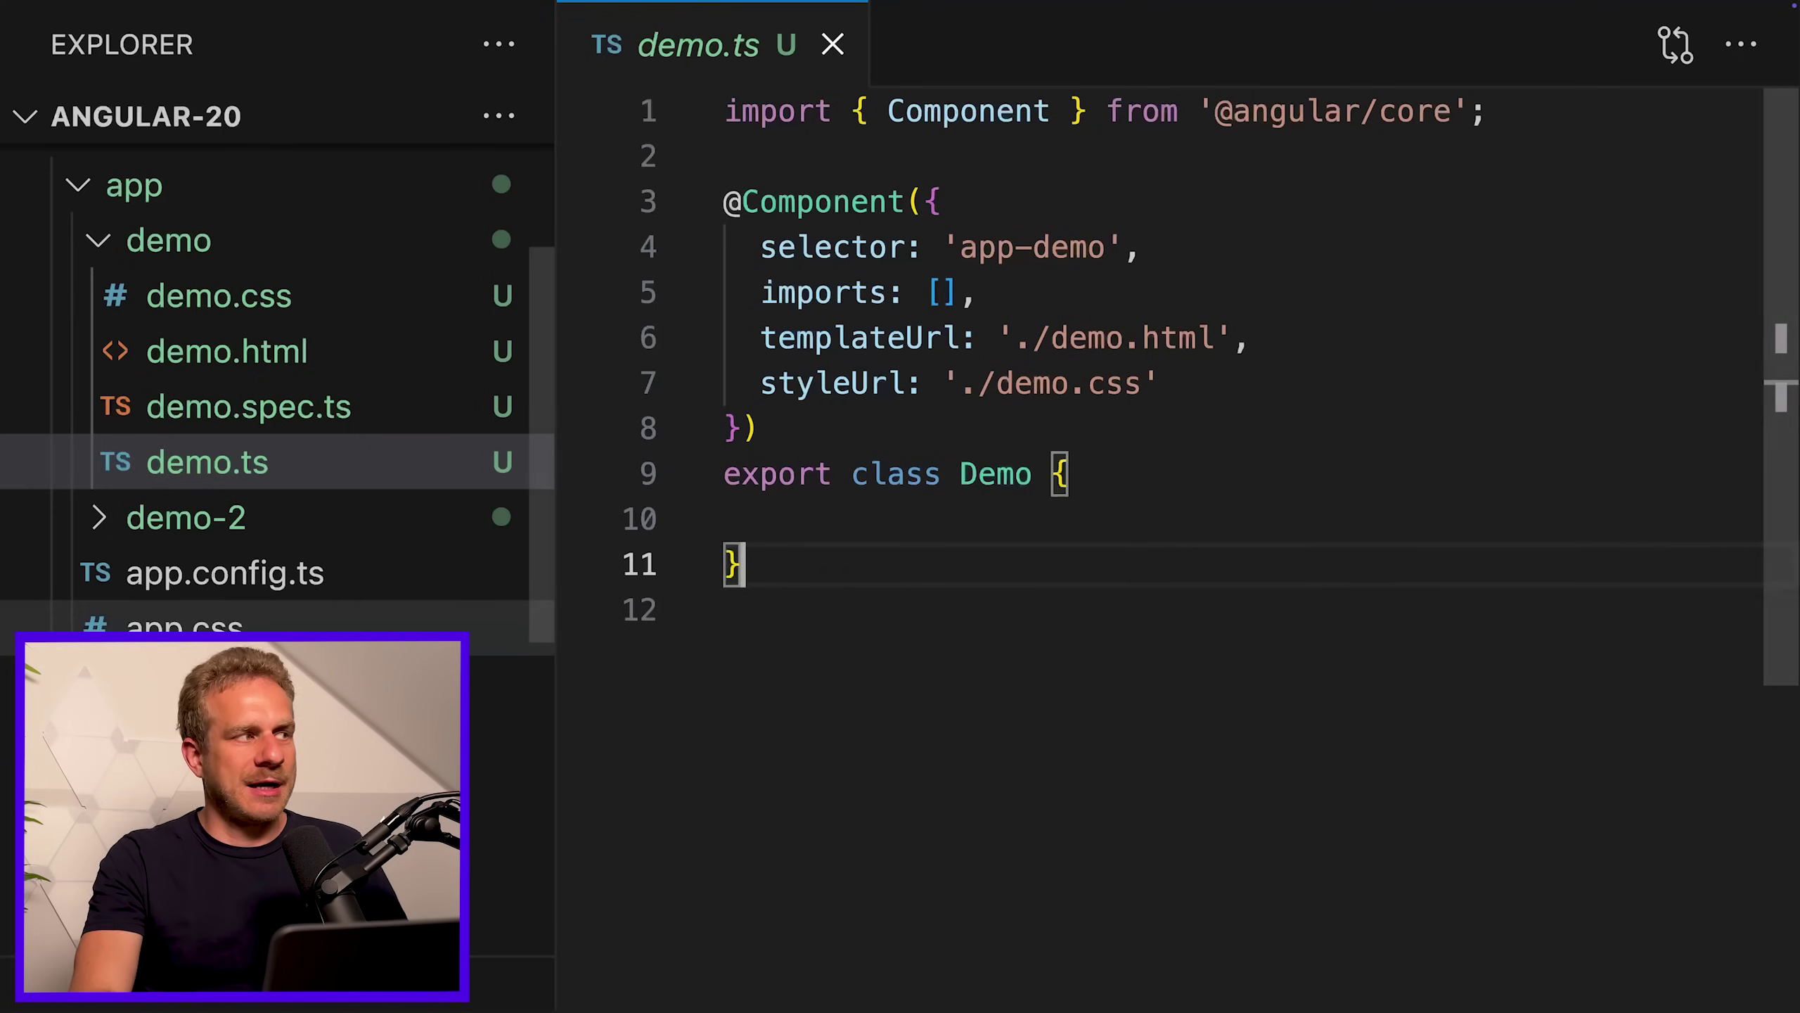
pyautogui.scroll(-1, 506, 422)
pyautogui.click(507, 774)
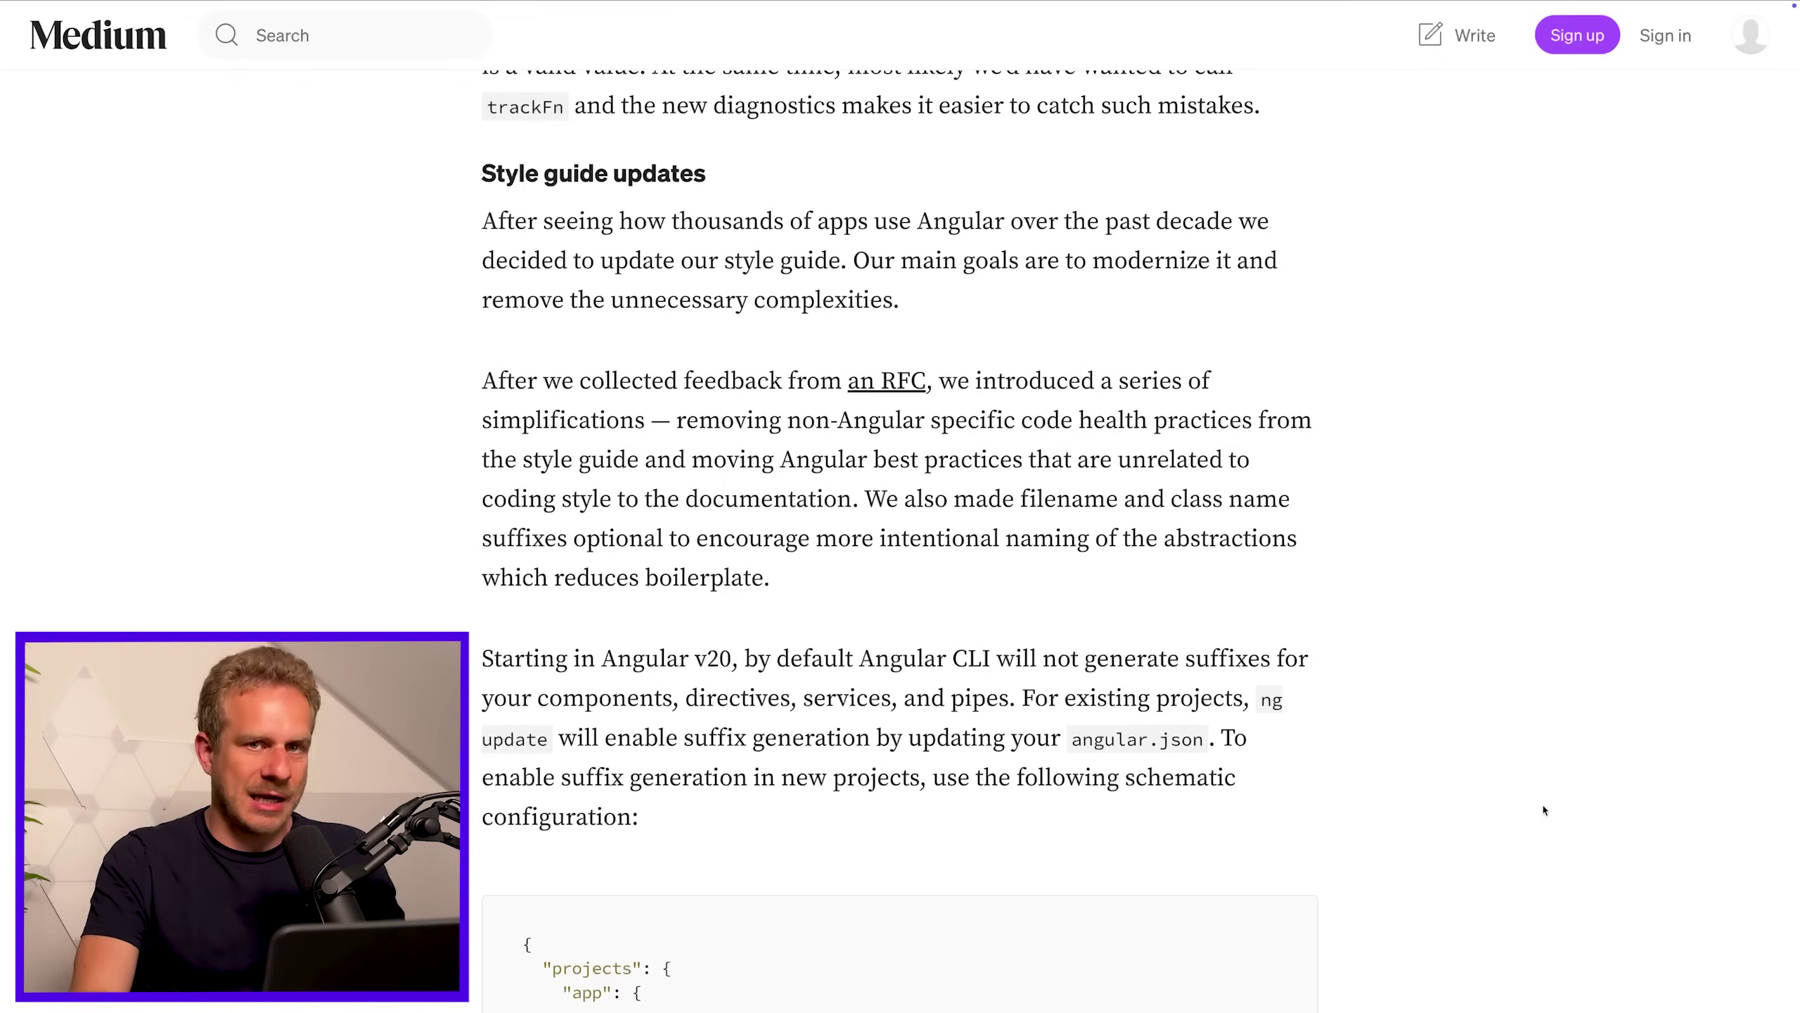
pyautogui.scroll(-4, 1545, 811)
pyautogui.scroll(-3, 1533, 803)
pyautogui.scroll(-2, 1526, 788)
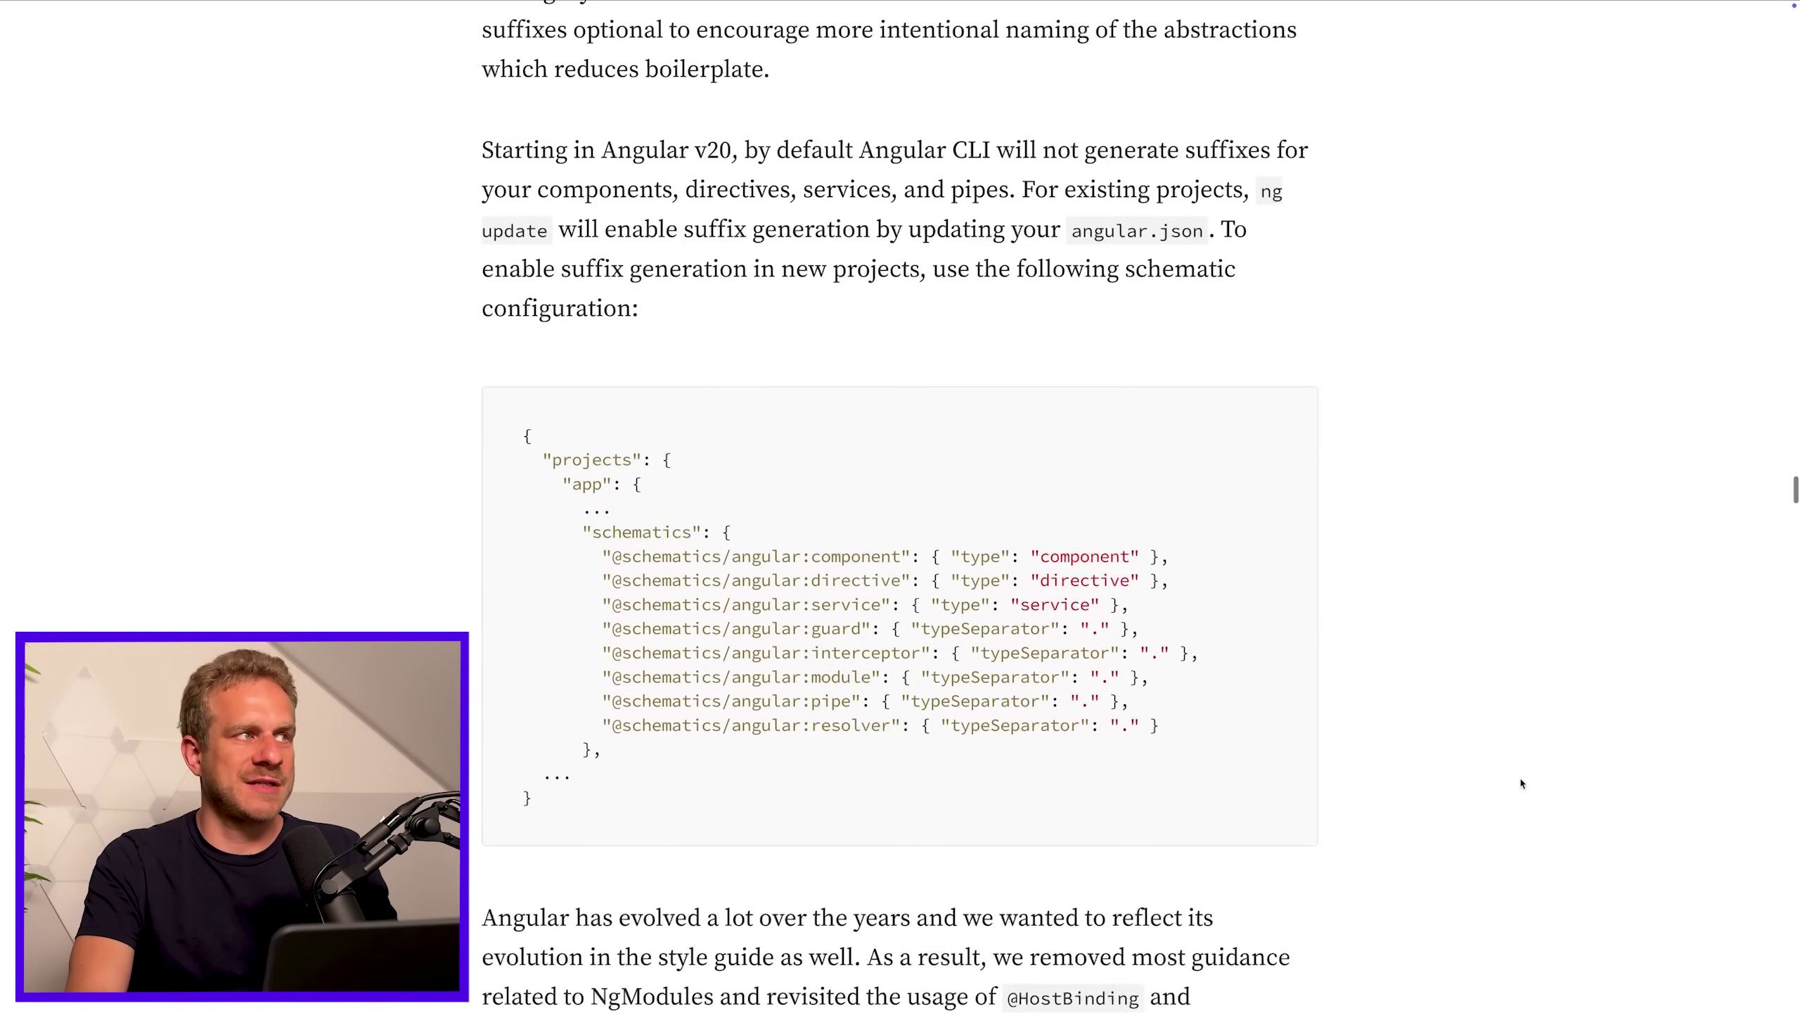
pyautogui.scroll(-1, 1522, 783)
pyautogui.scroll(-1, 1336, 634)
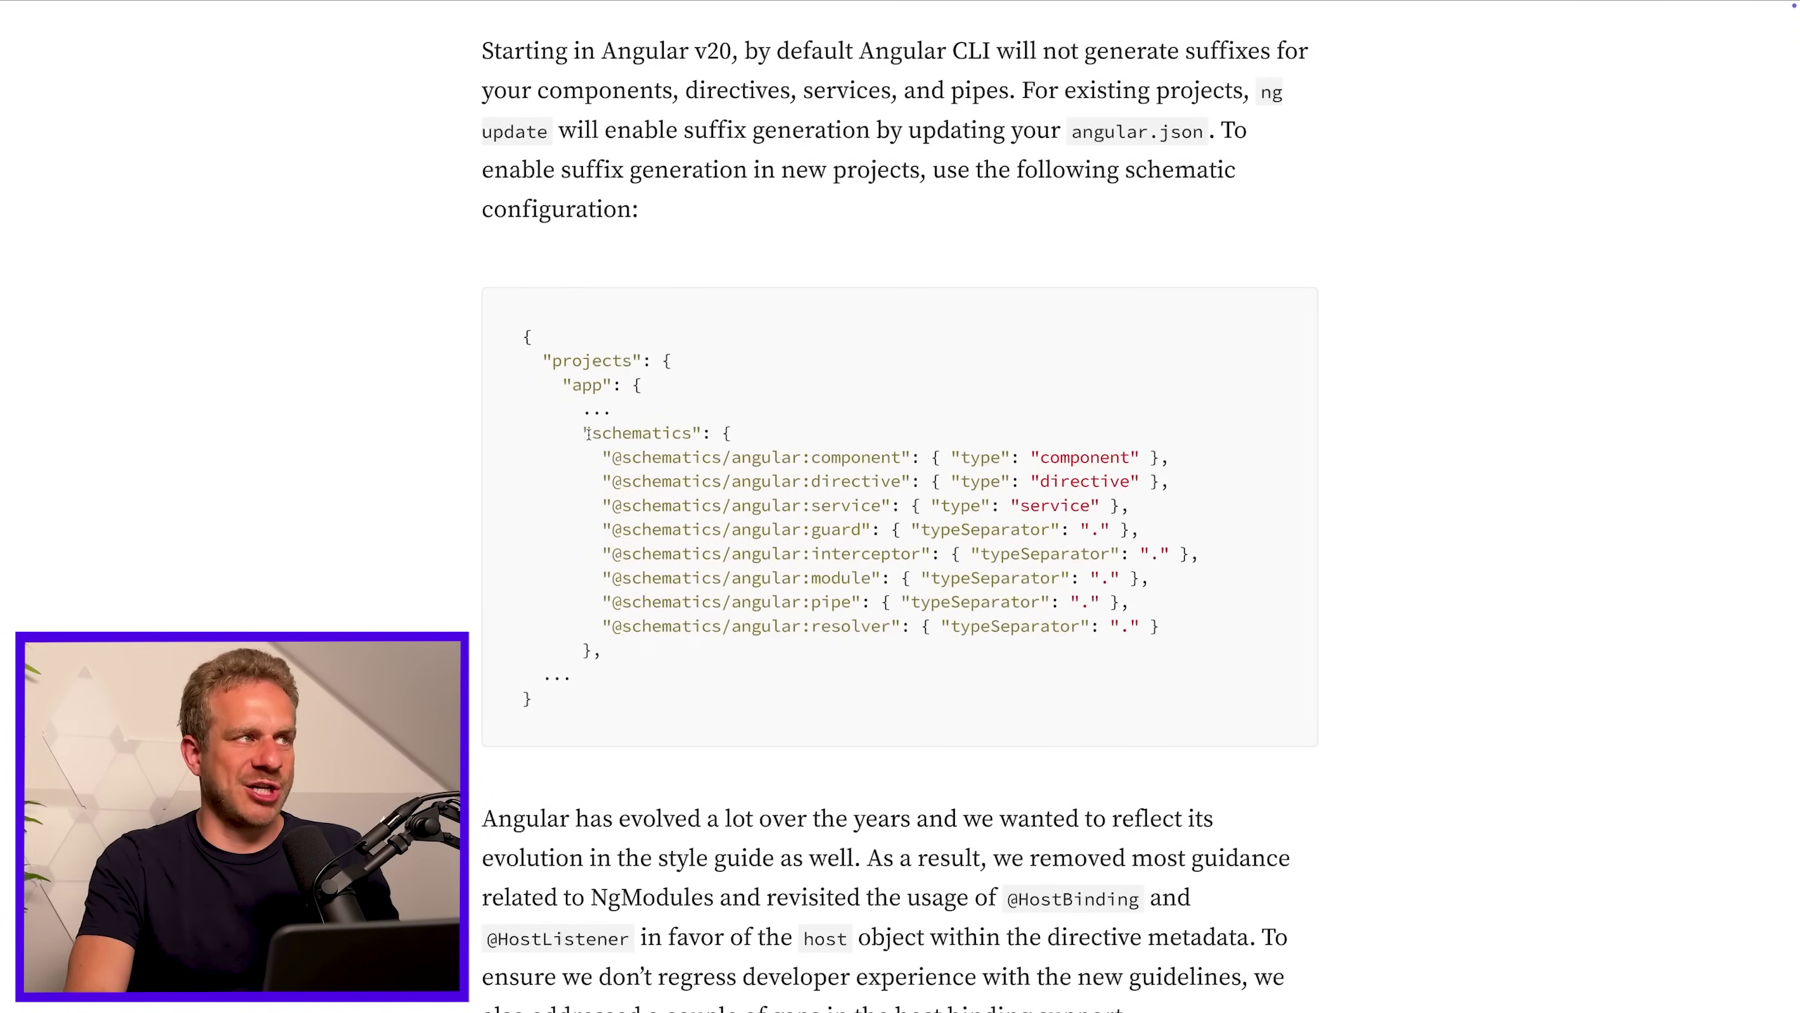
# Select the schematics configuration lines in the article's code block
pyautogui.moveTo(583, 432); pyautogui.dragTo(649, 662)
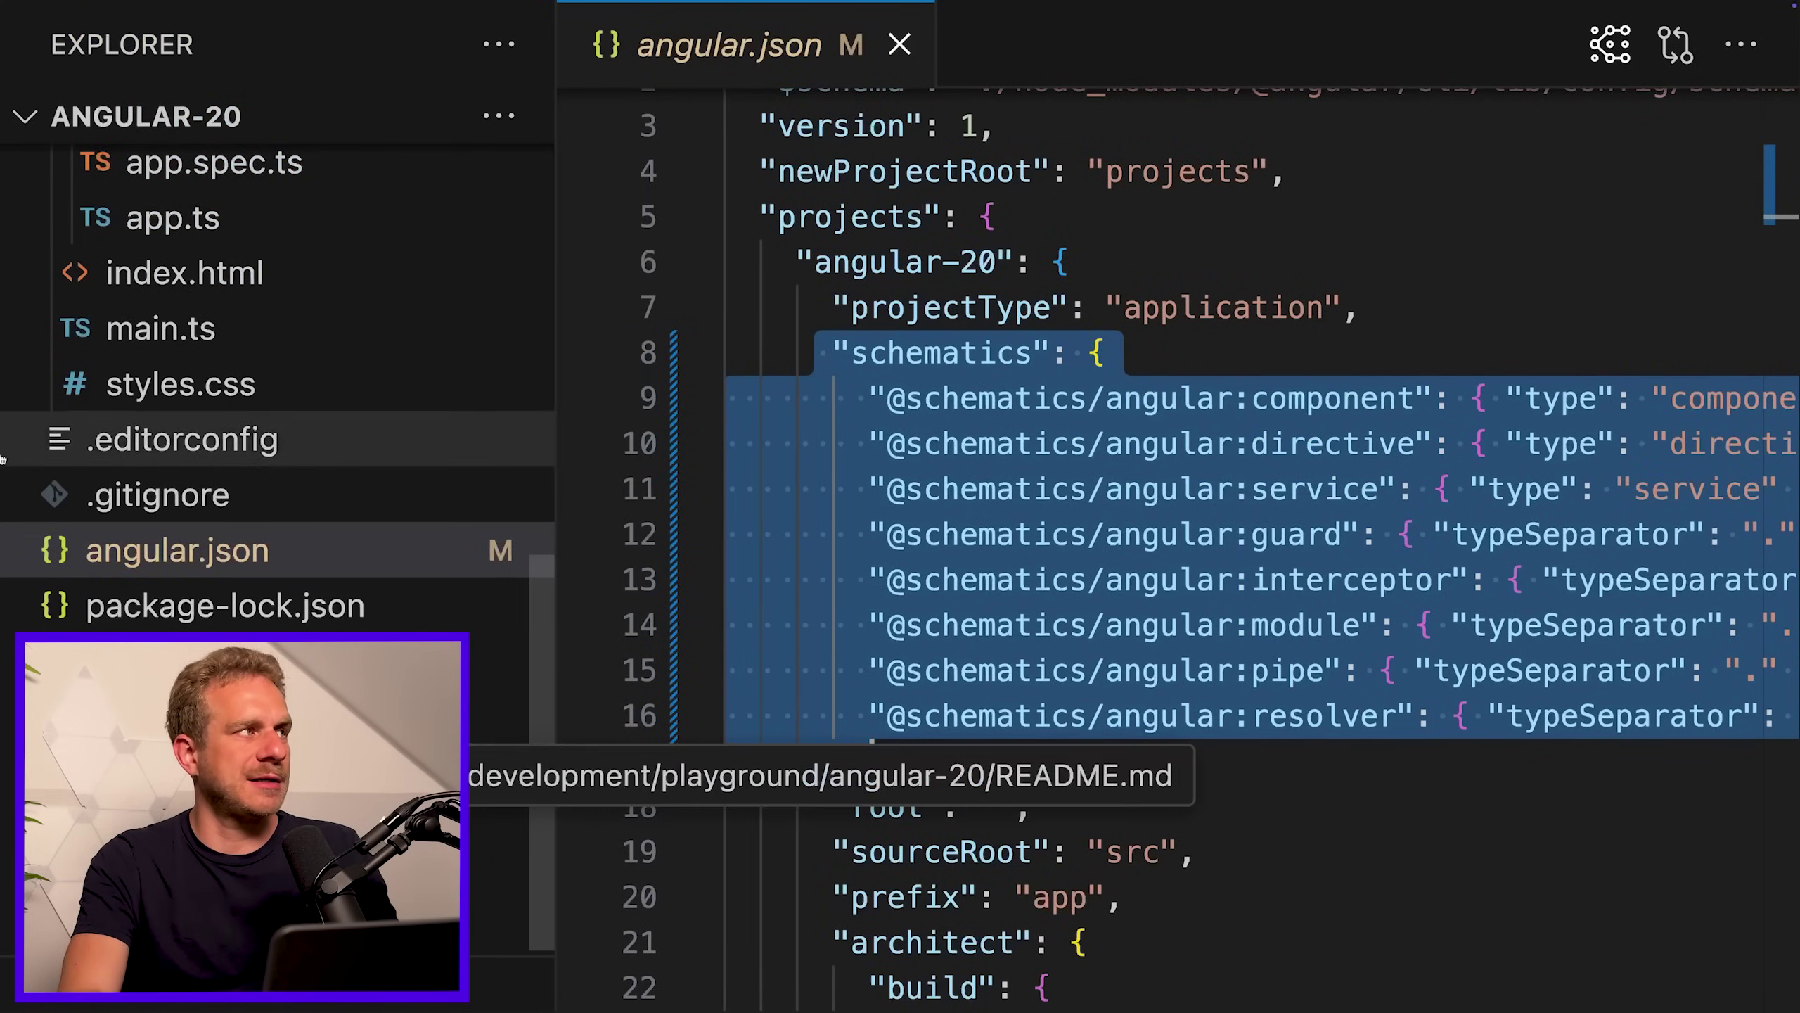
pyautogui.scroll(5, 211, 423)
pyautogui.scroll(3, 211, 423)
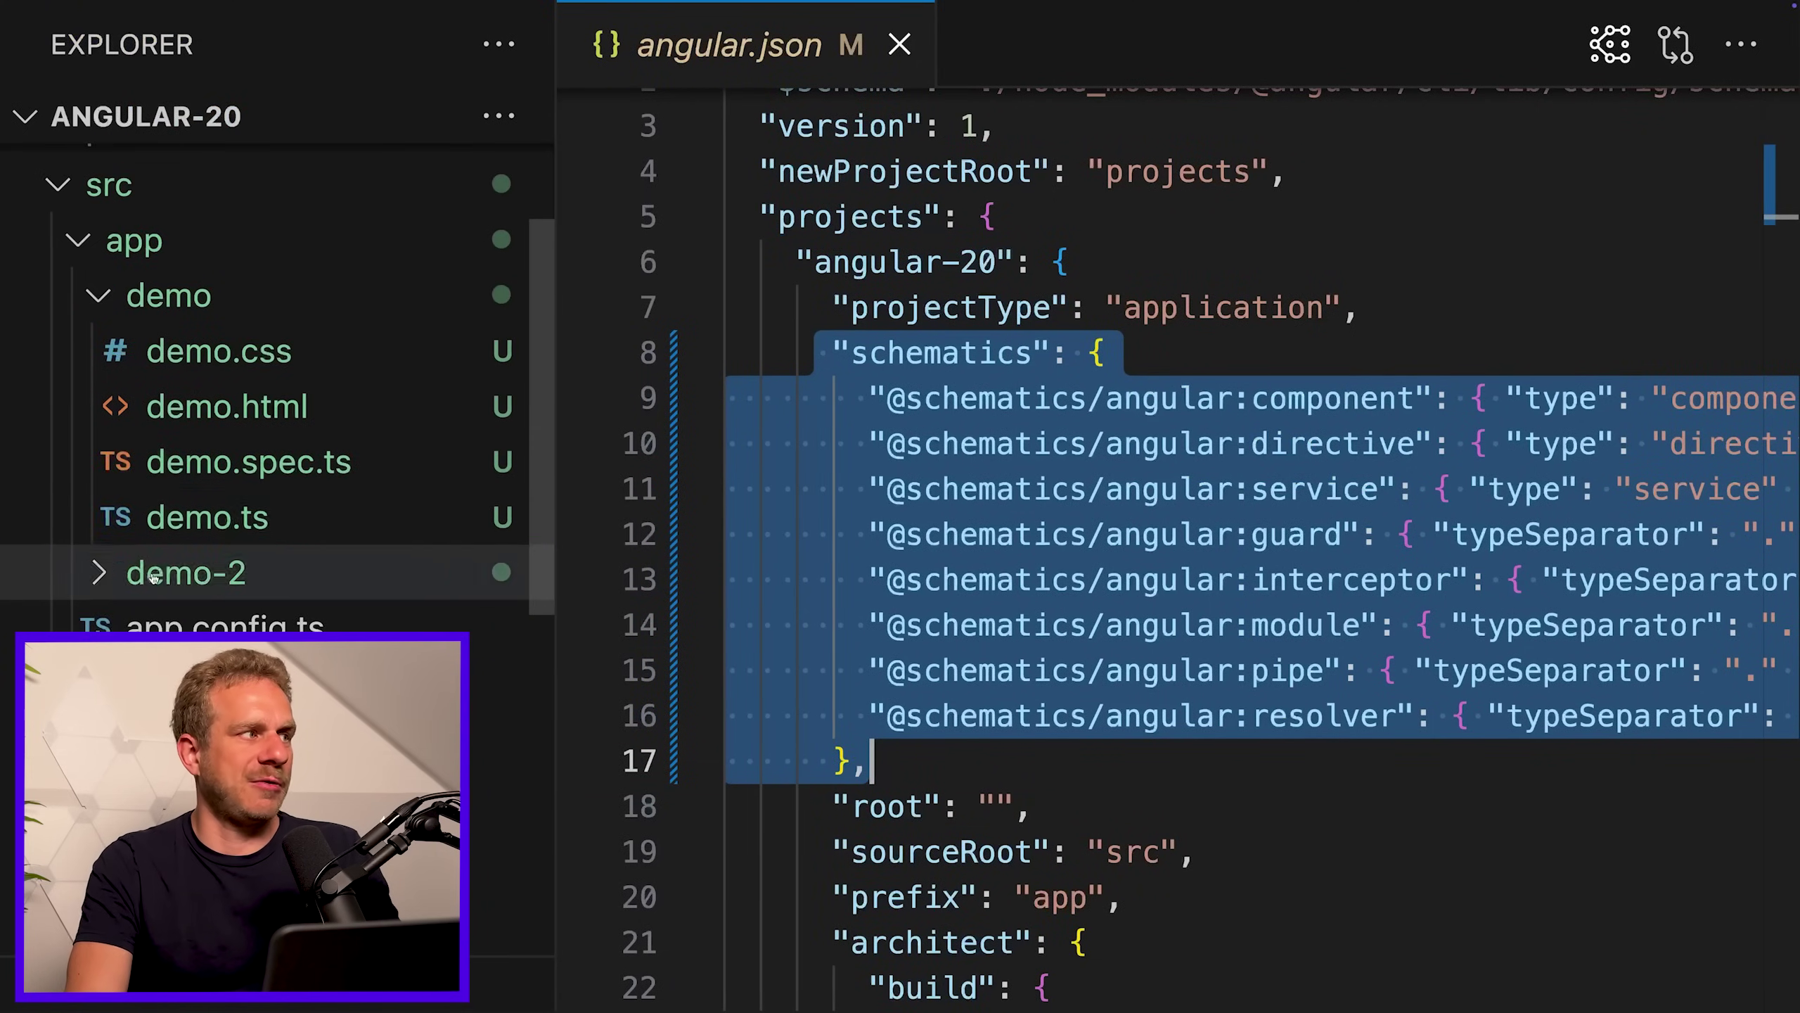
# Expand demo-2, open demo-2.component.ts and select the Demo2Component class name
pyautogui.click(185, 573)
pyautogui.scroll(-1, 211, 423)
pyautogui.click(282, 542)
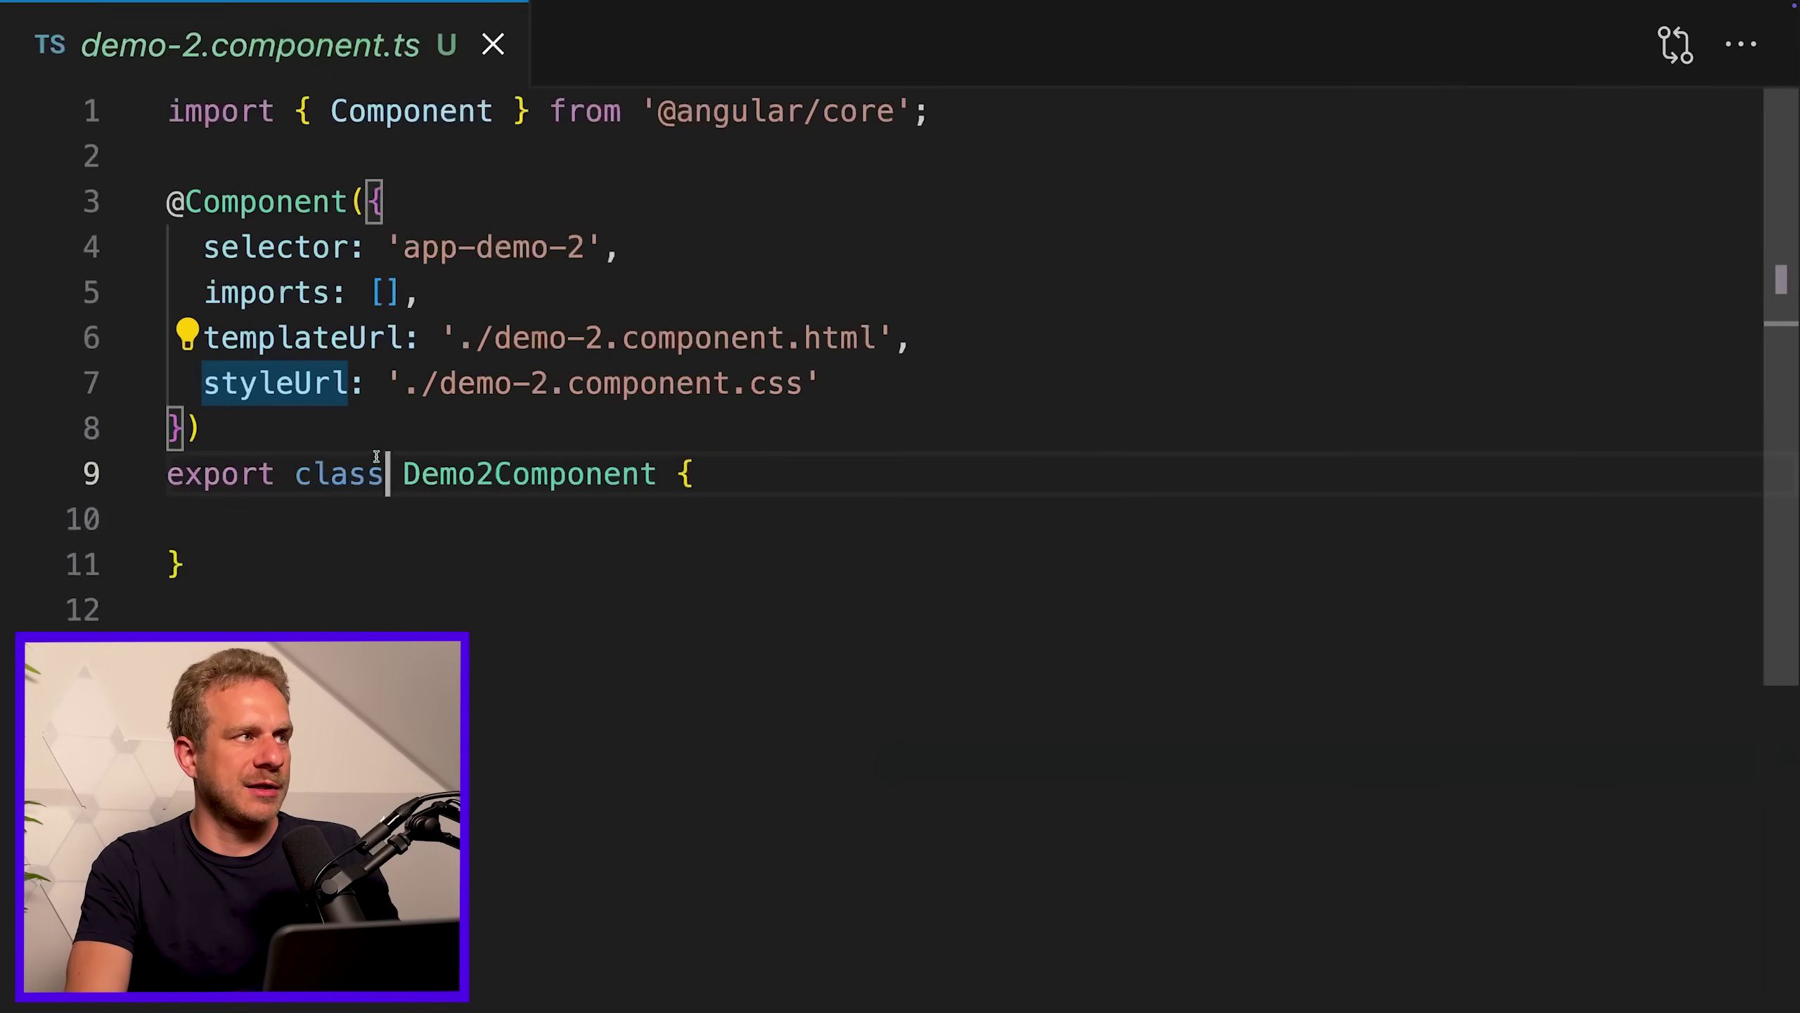
pyautogui.doubleClick(529, 474)
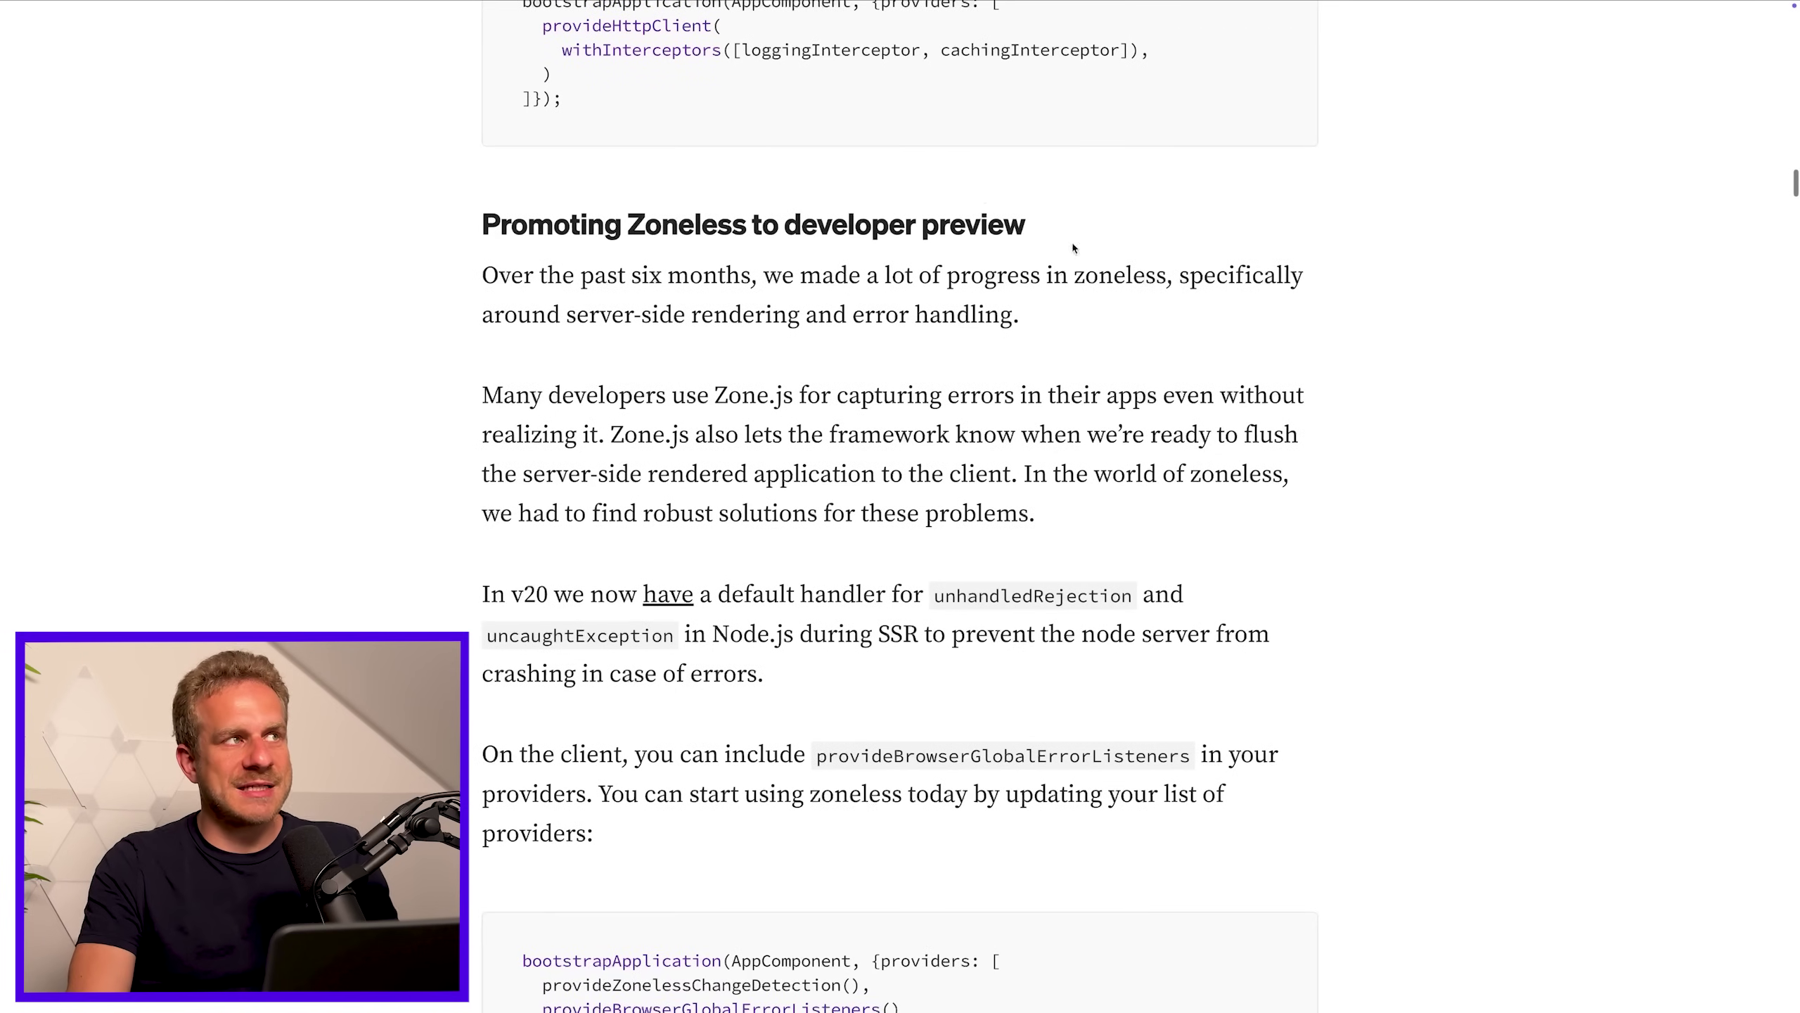
# Draw an annotation box around 'developer preview' in the Zoneless heading
pyautogui.moveTo(771, 202); pyautogui.dragTo(1046, 251)
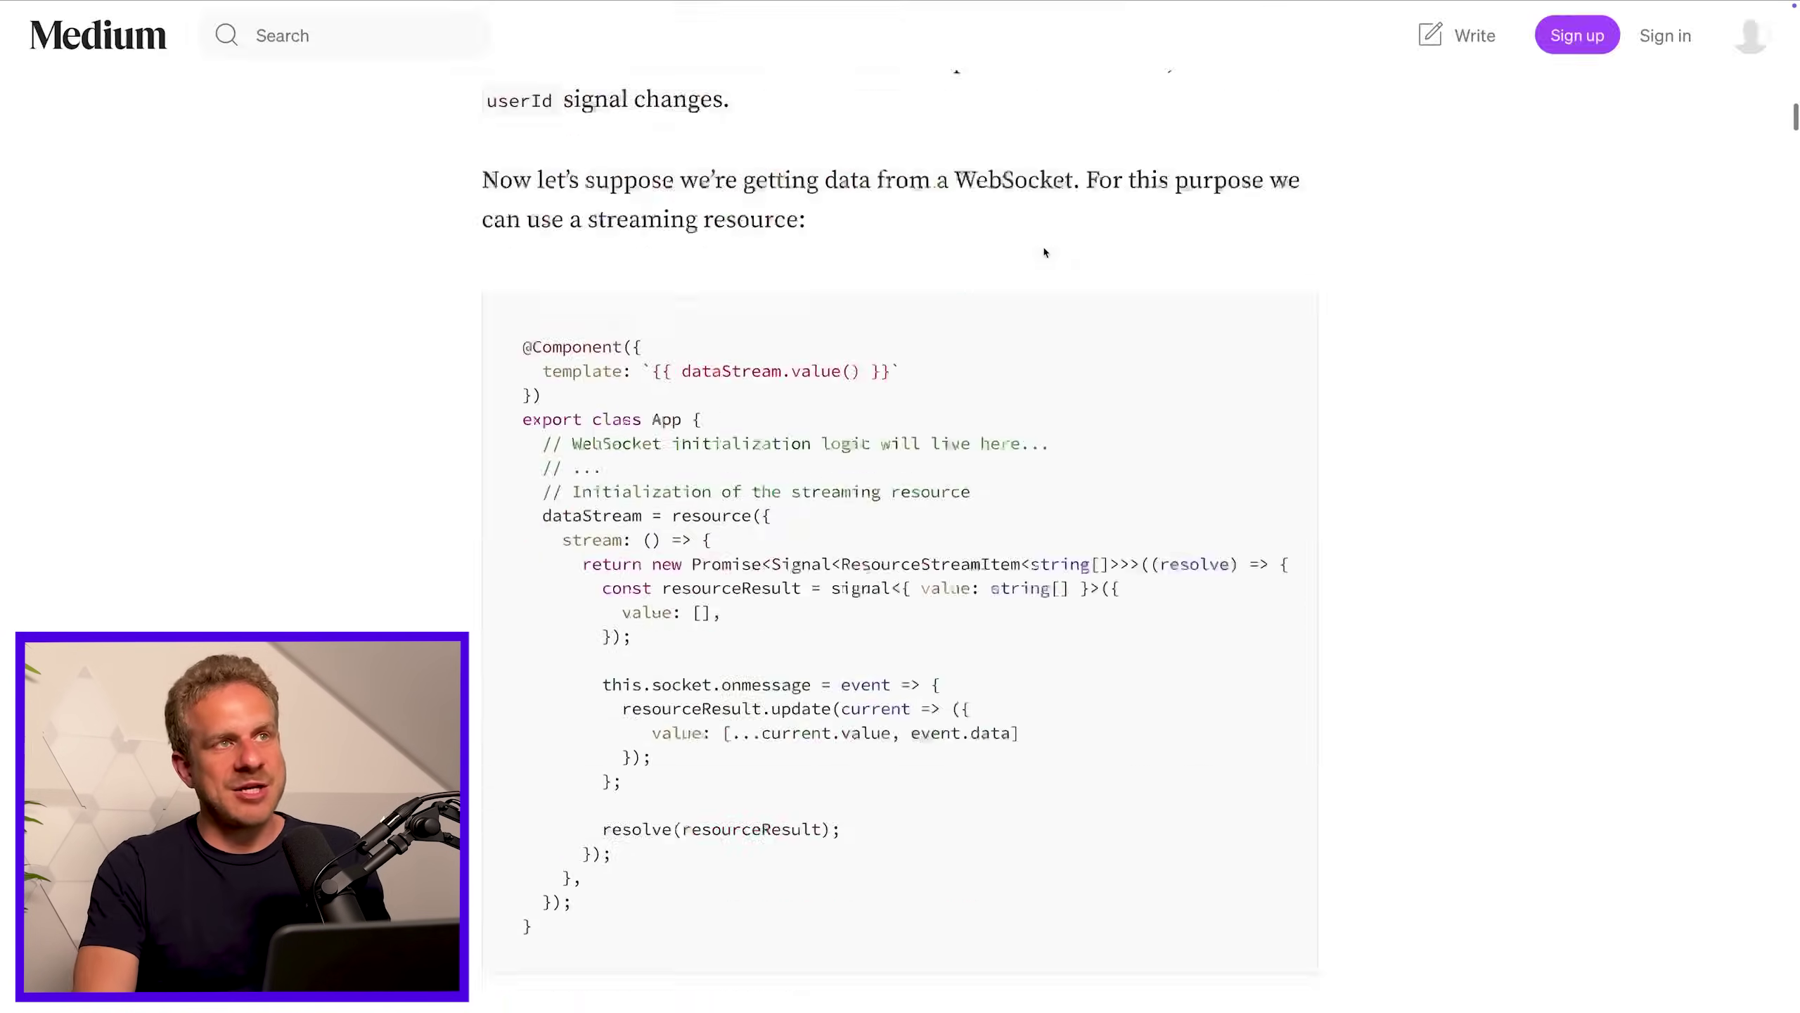
pyautogui.scroll(-3, 1045, 248)
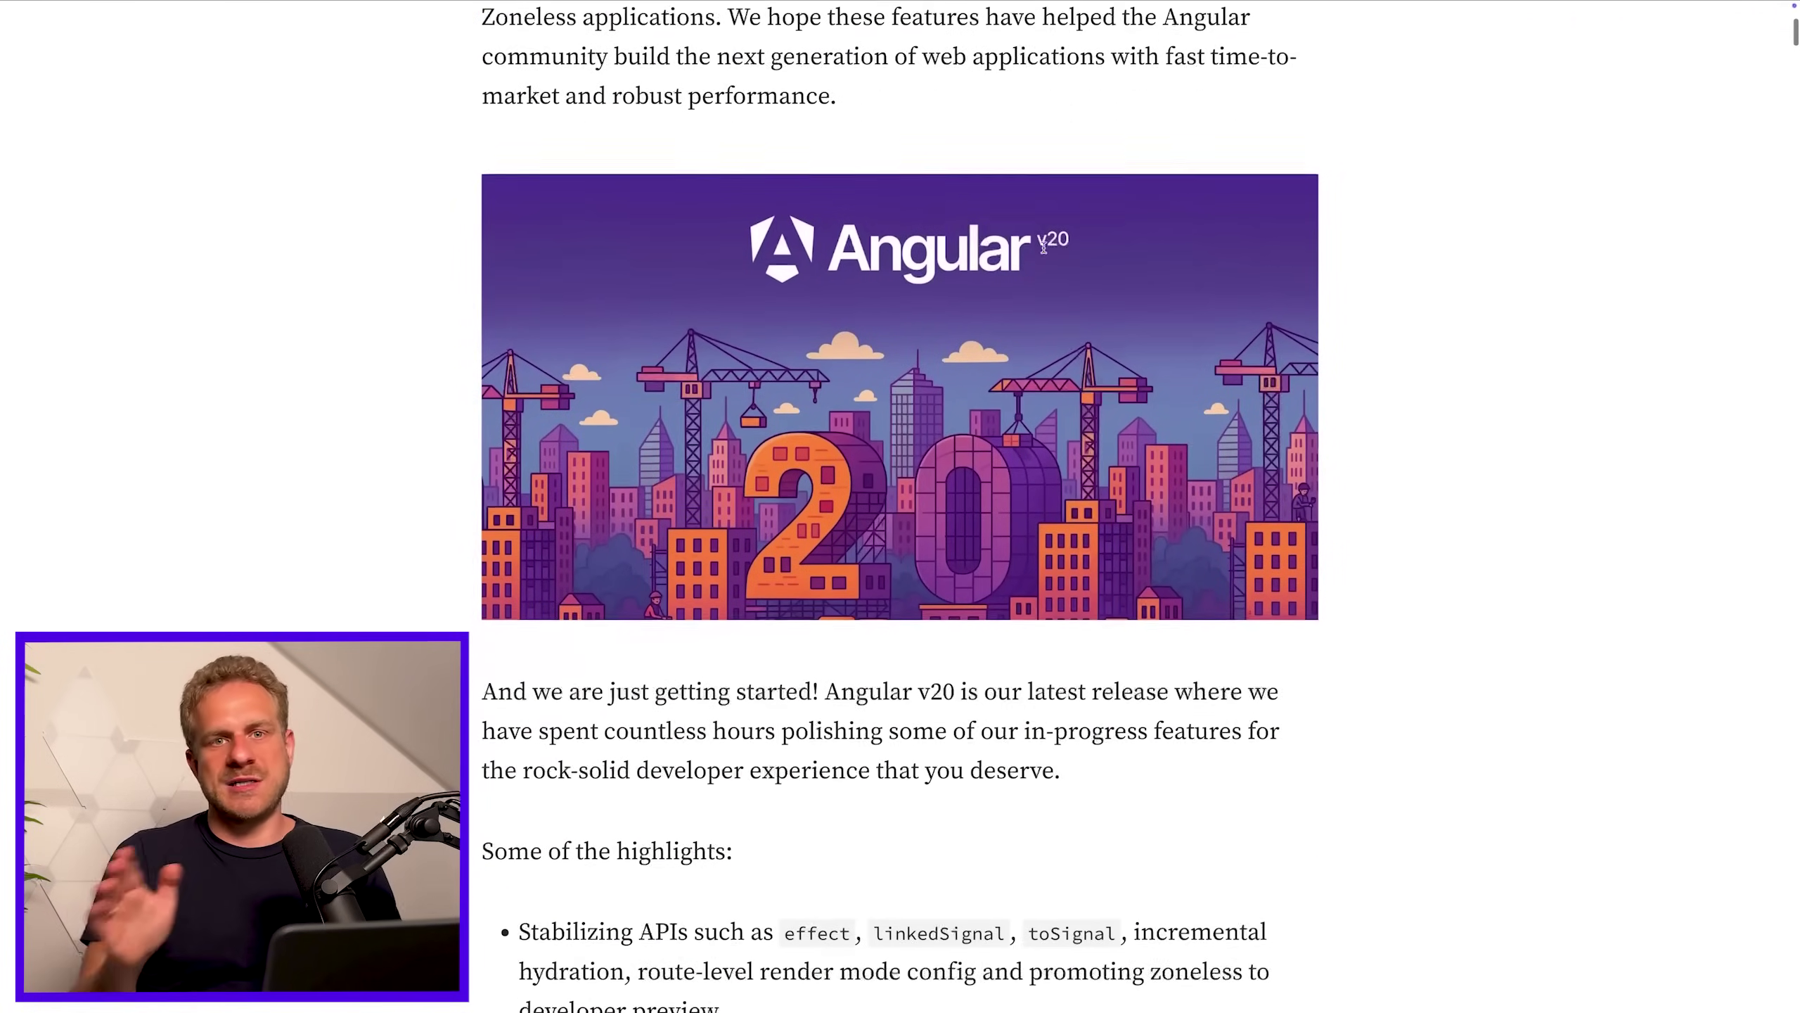
pyautogui.scroll(-3, 1044, 247)
pyautogui.scroll(-1, 1044, 248)
pyautogui.scroll(-2, 1044, 247)
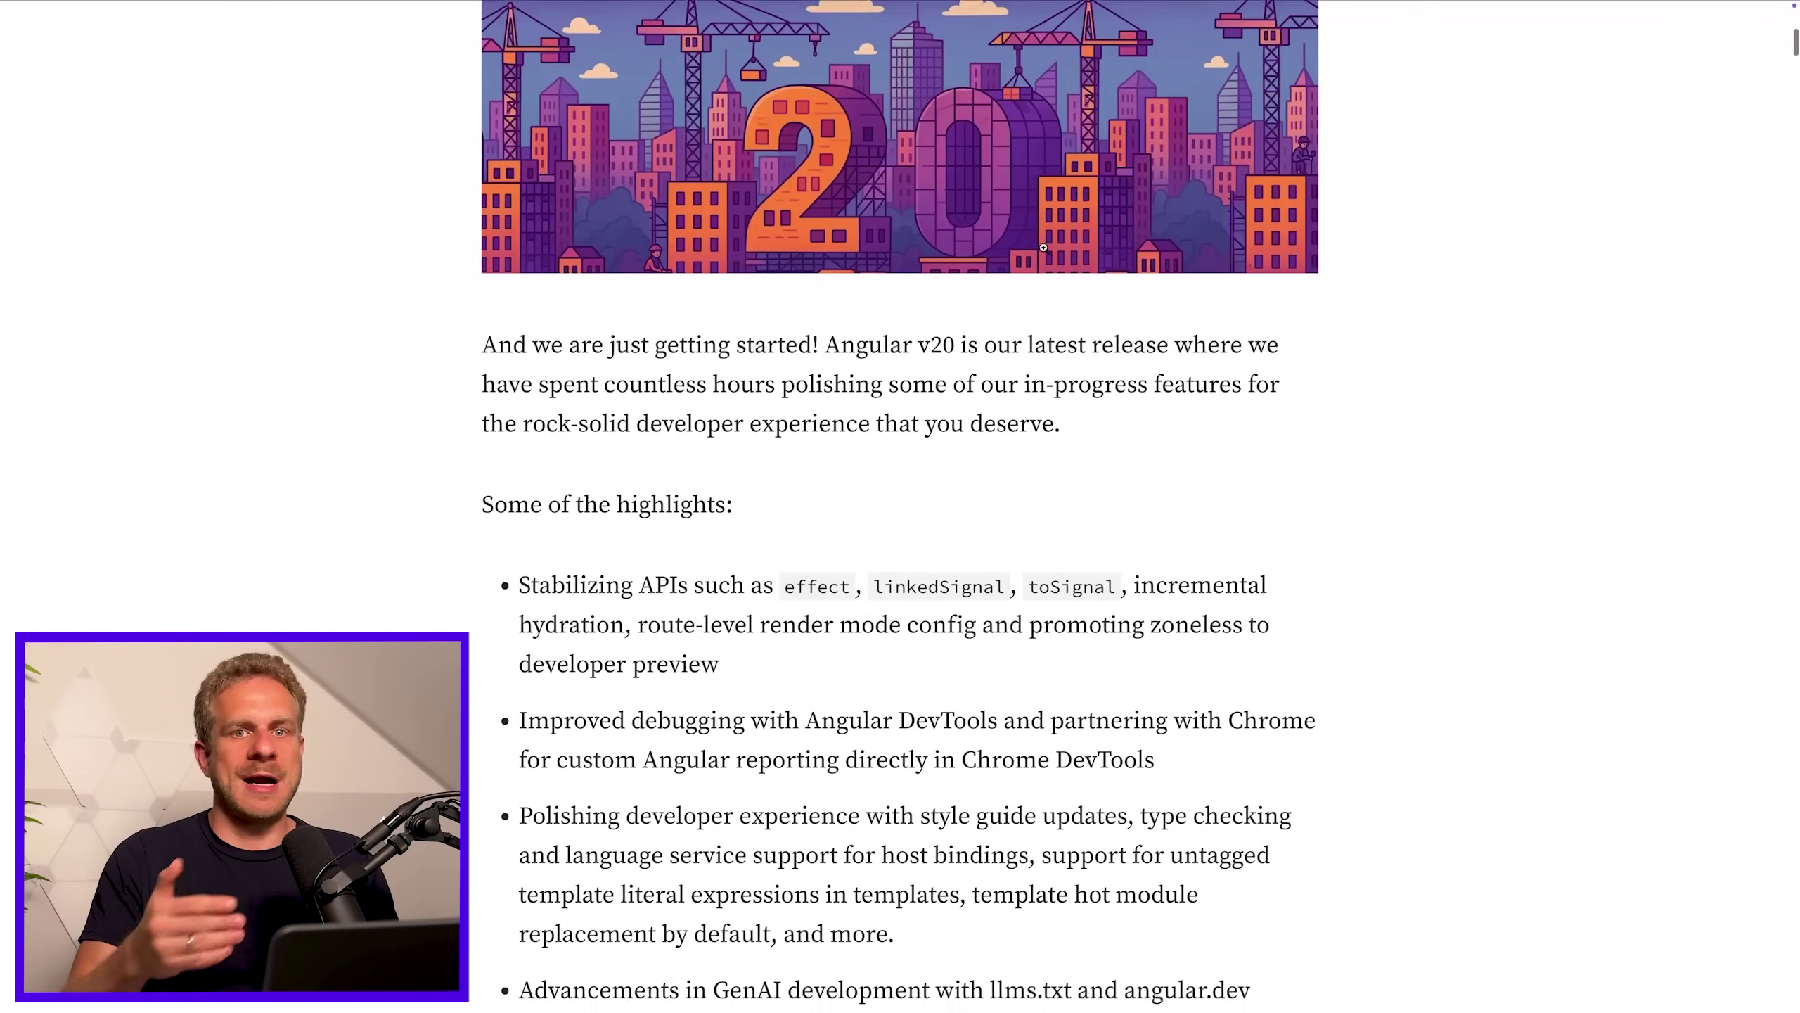
pyautogui.scroll(-2, 1044, 247)
pyautogui.scroll(-1, 1044, 248)
pyautogui.scroll(-1, 1043, 248)
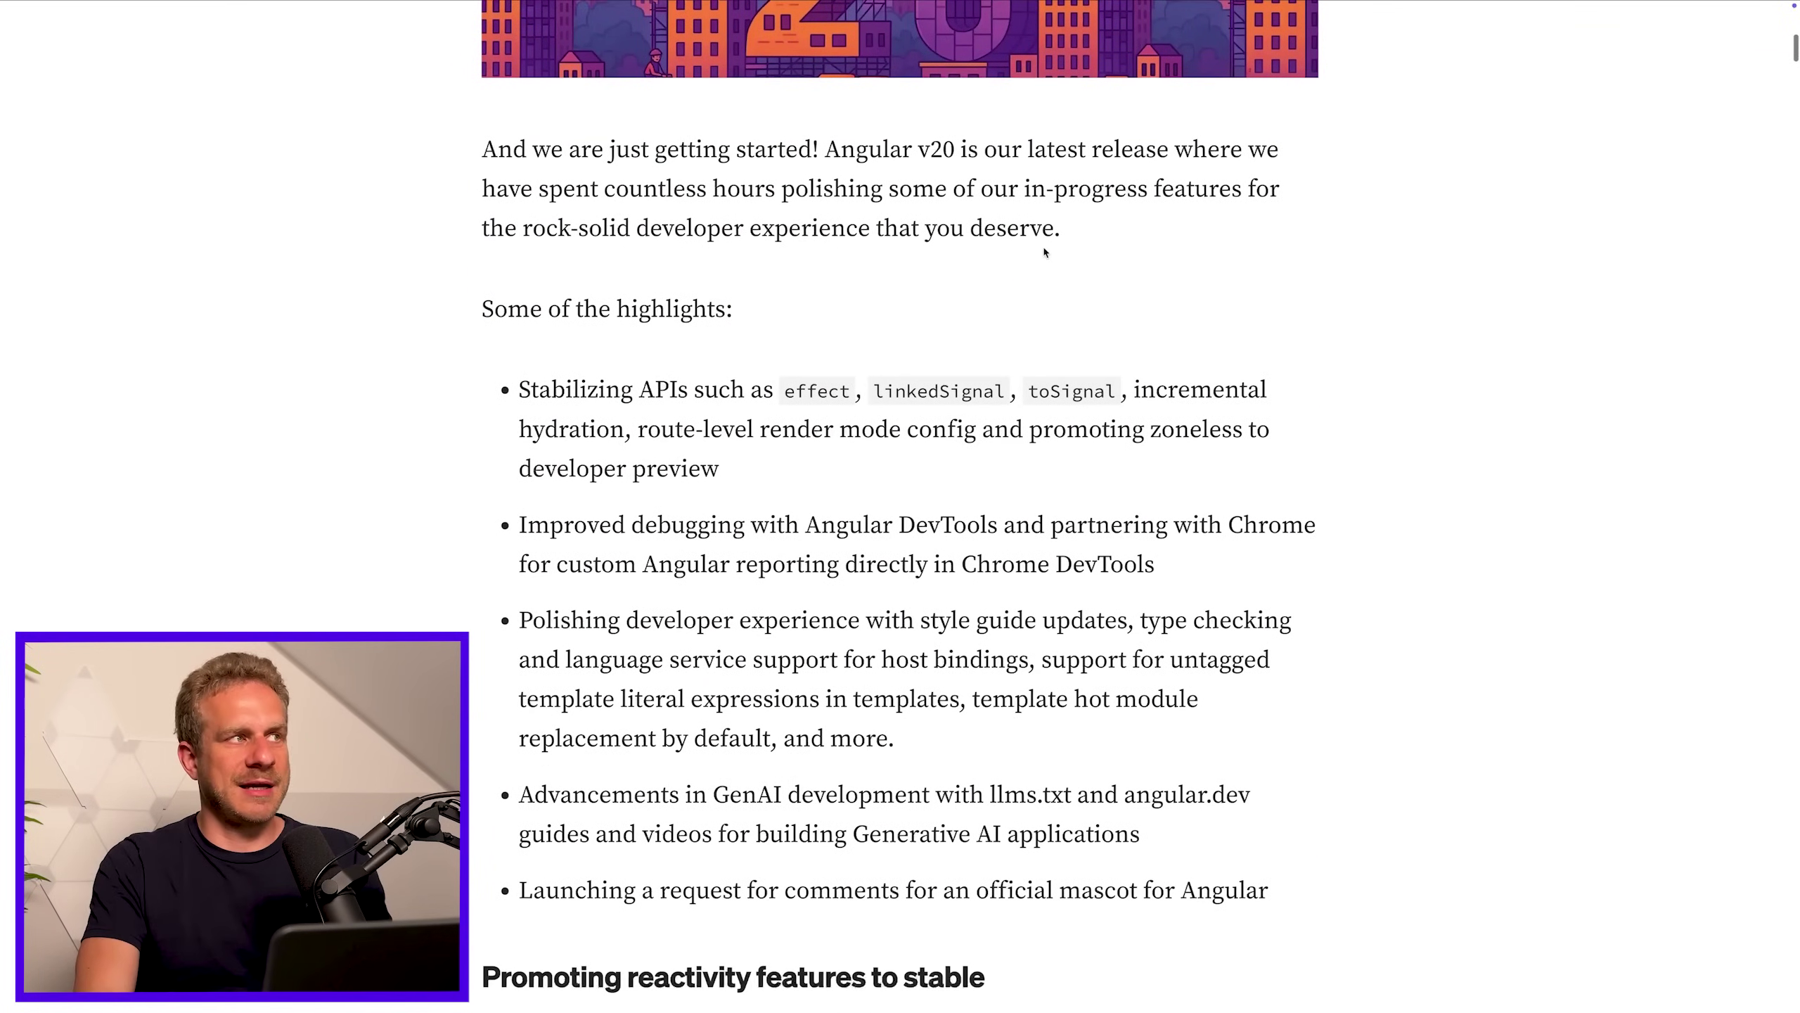
pyautogui.moveTo(771, 335); pyautogui.dragTo(1133, 381)
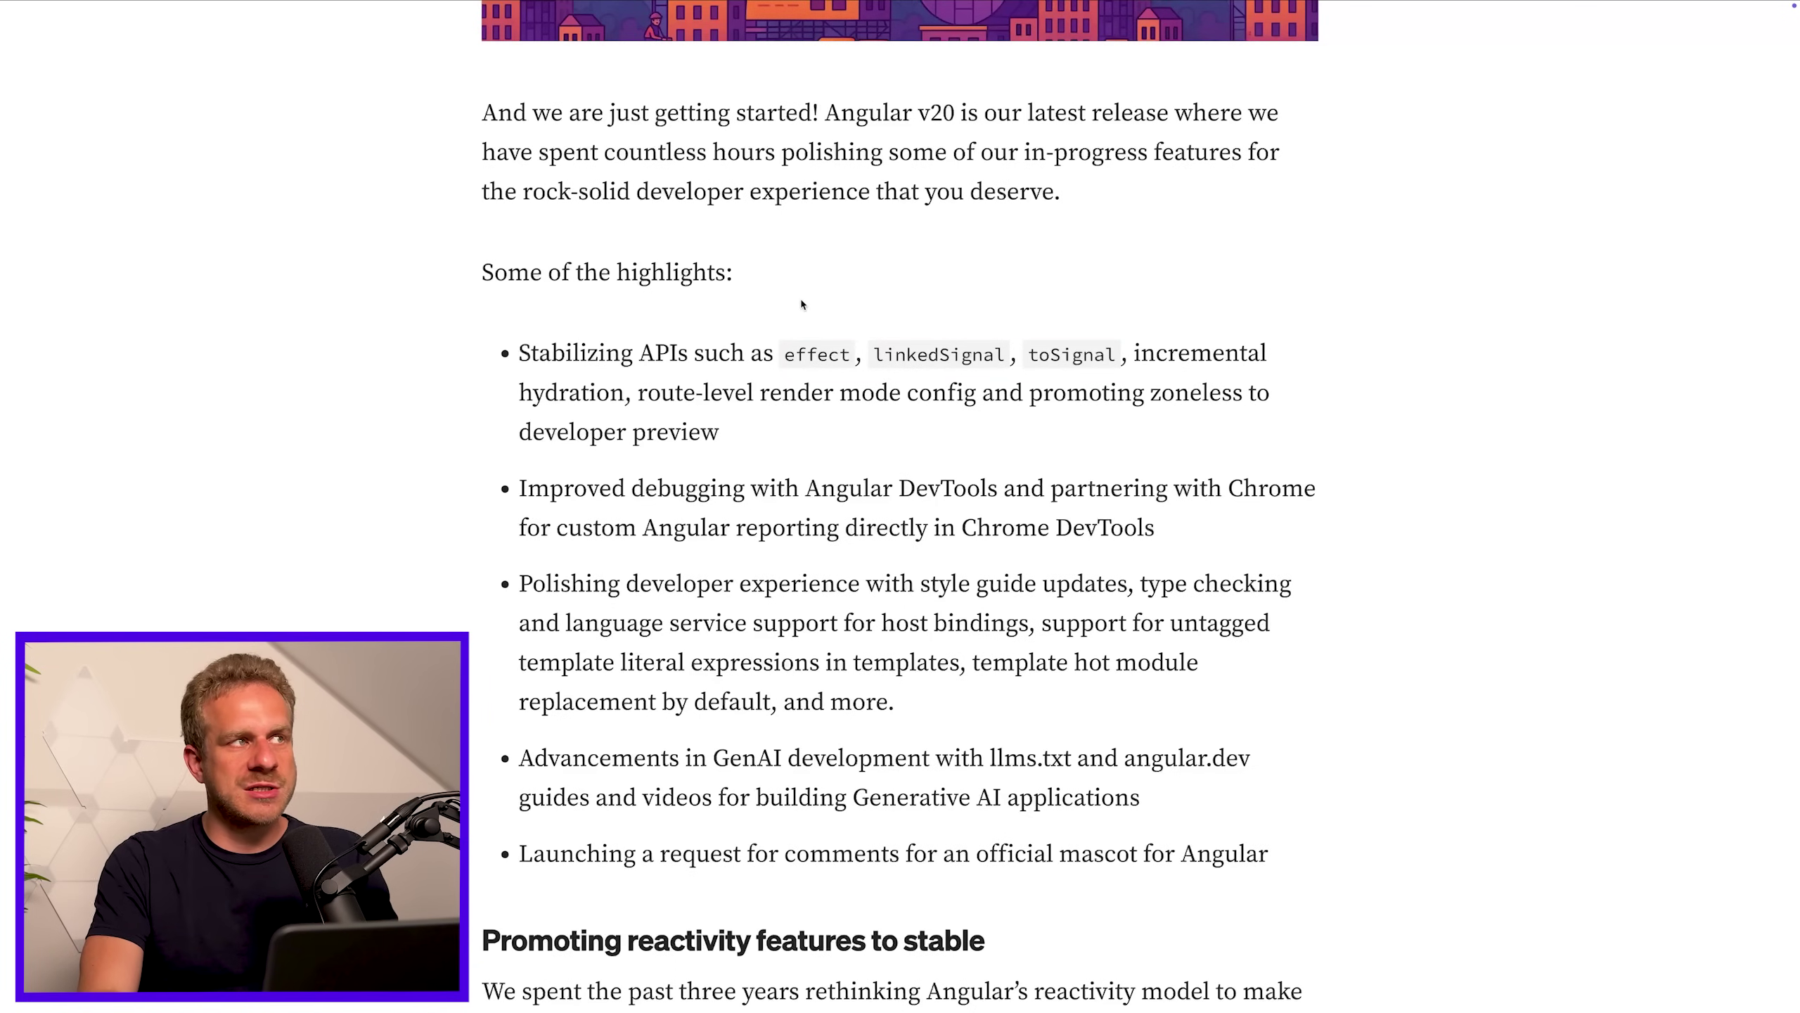
# Outline 'effect' in the first stabilized-APIs highlight
pyautogui.moveTo(769, 335); pyautogui.dragTo(864, 378)
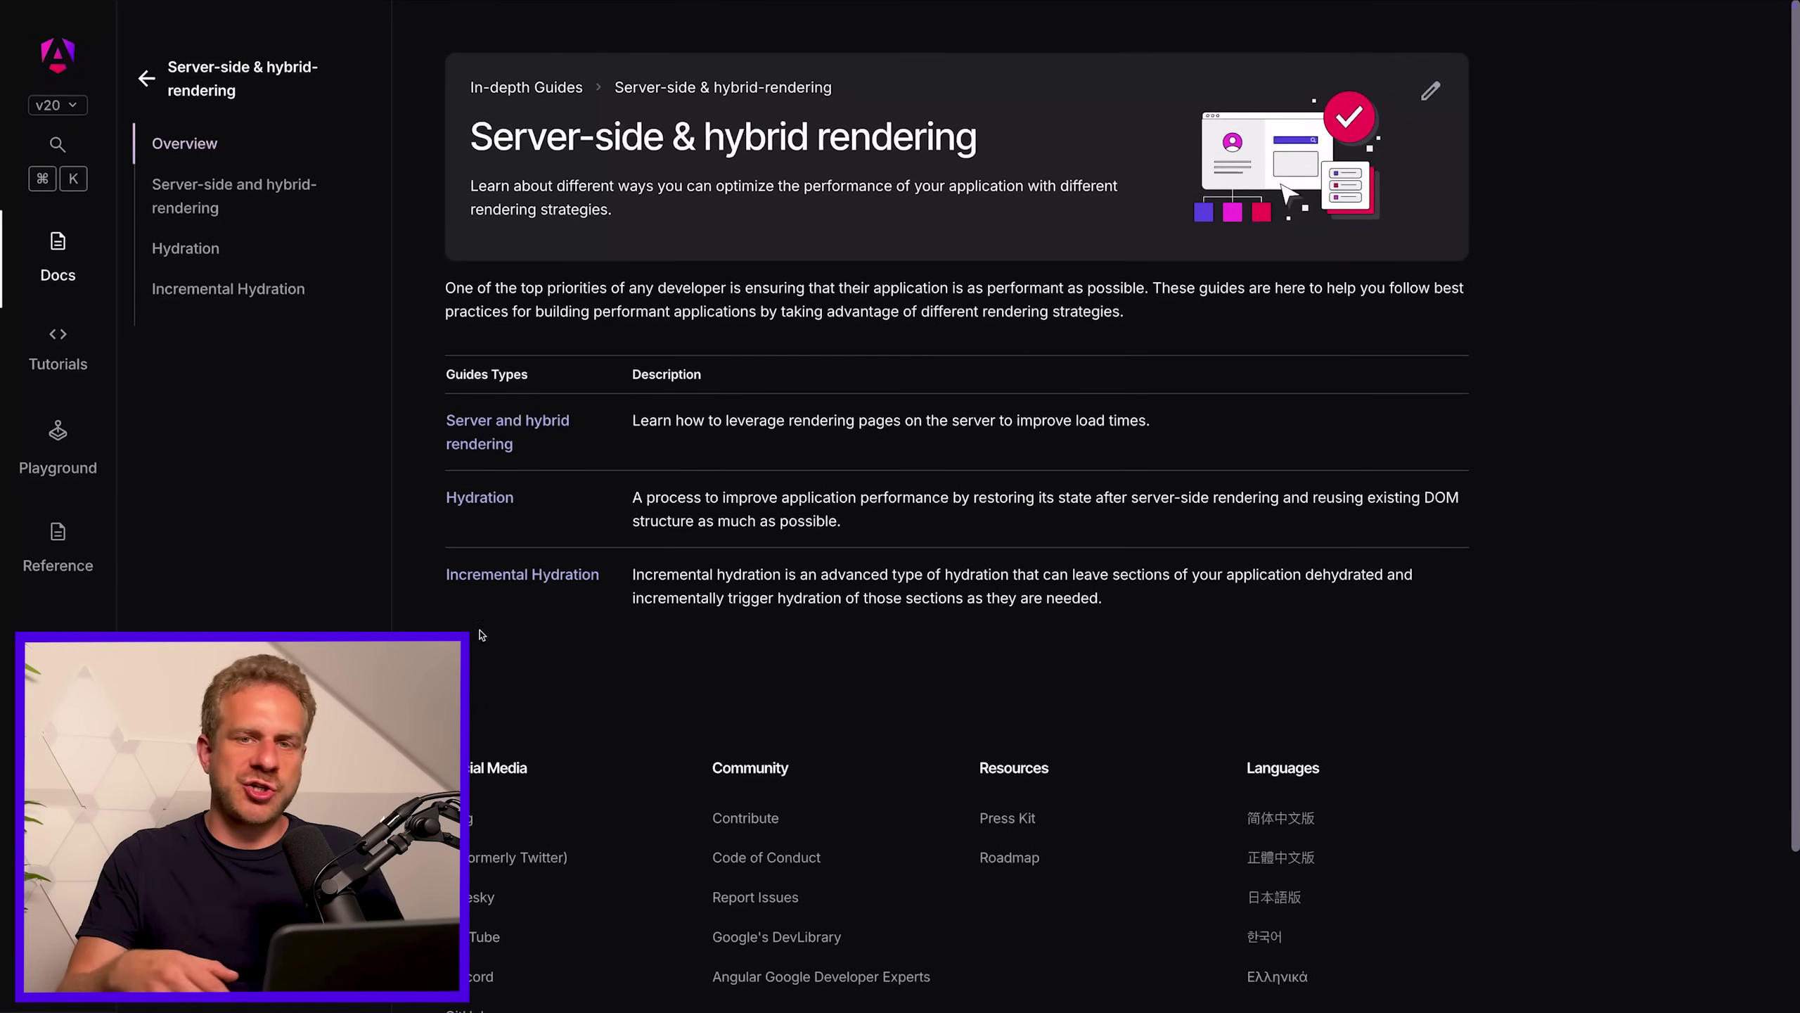
# Open the Server and hybrid rendering guide, then the Hydration page on angular.dev
pyautogui.click(492, 443)
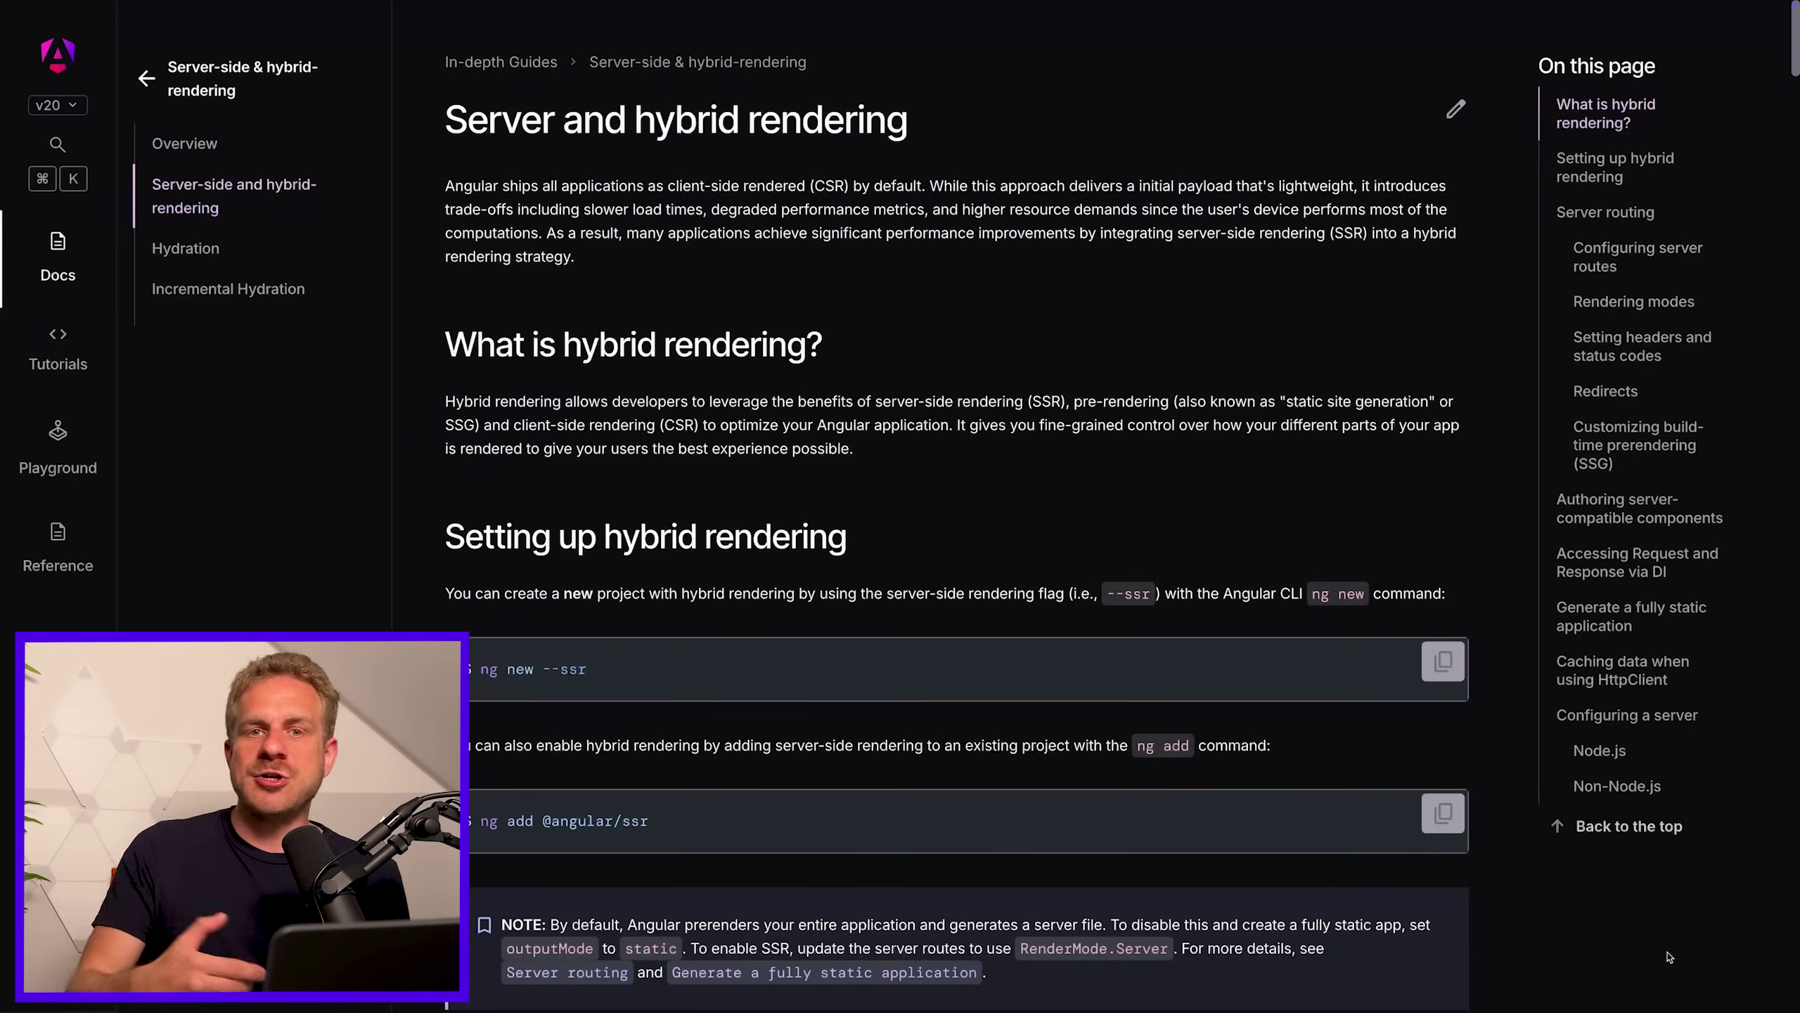
pyautogui.scroll(-1, 1668, 956)
pyautogui.scroll(-1, 1668, 956)
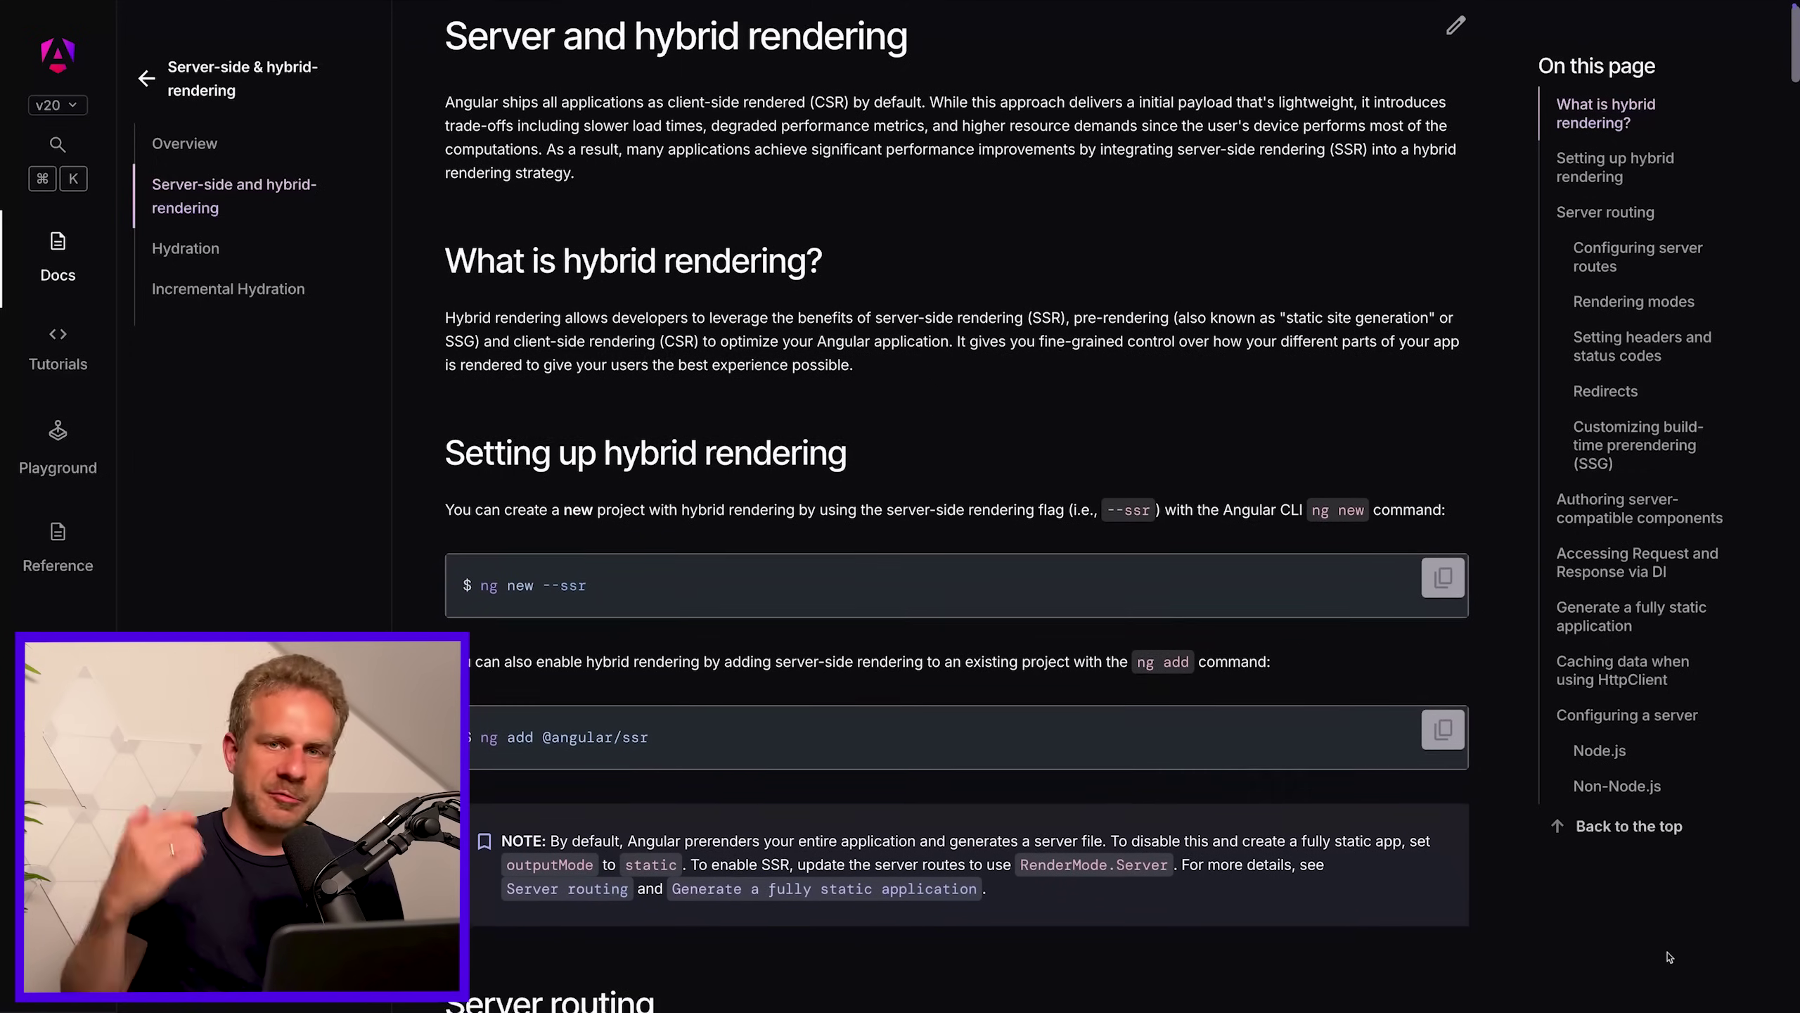
pyautogui.scroll(-1, 1668, 956)
pyautogui.scroll(-1, 1668, 957)
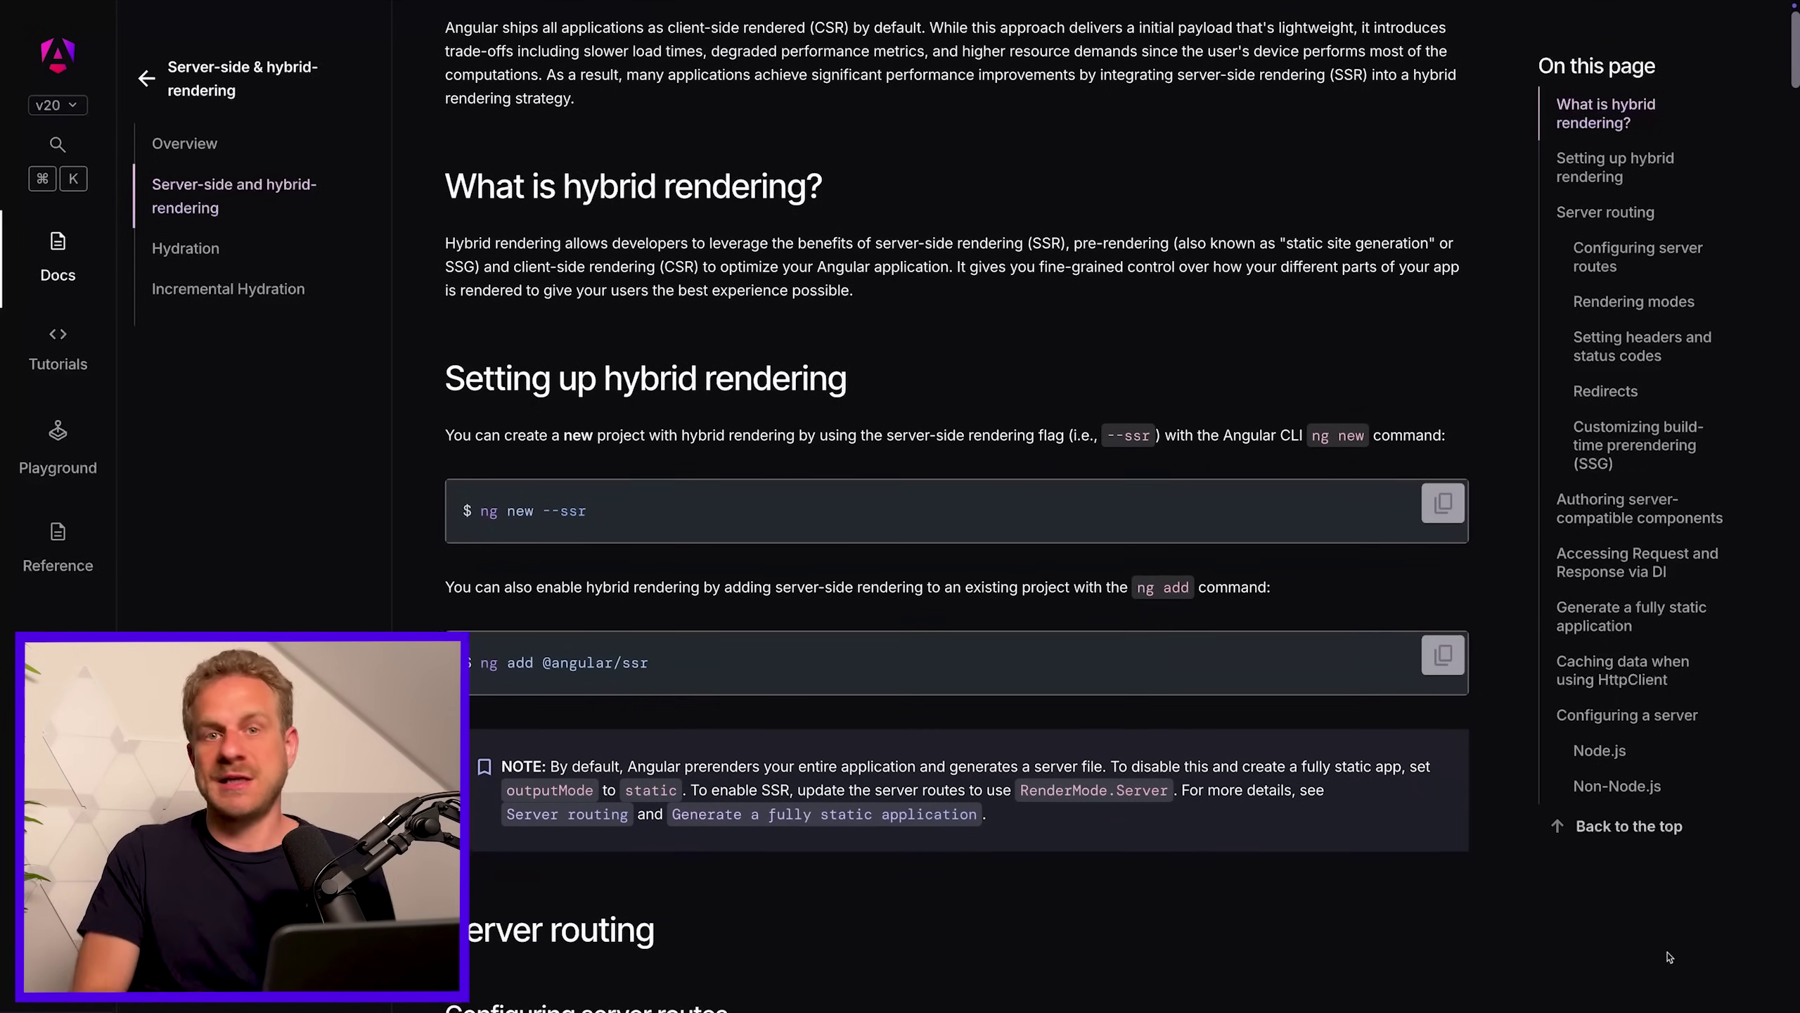
pyautogui.scroll(-1, 1668, 958)
pyautogui.scroll(-1, 1669, 956)
pyautogui.scroll(-1, 1668, 956)
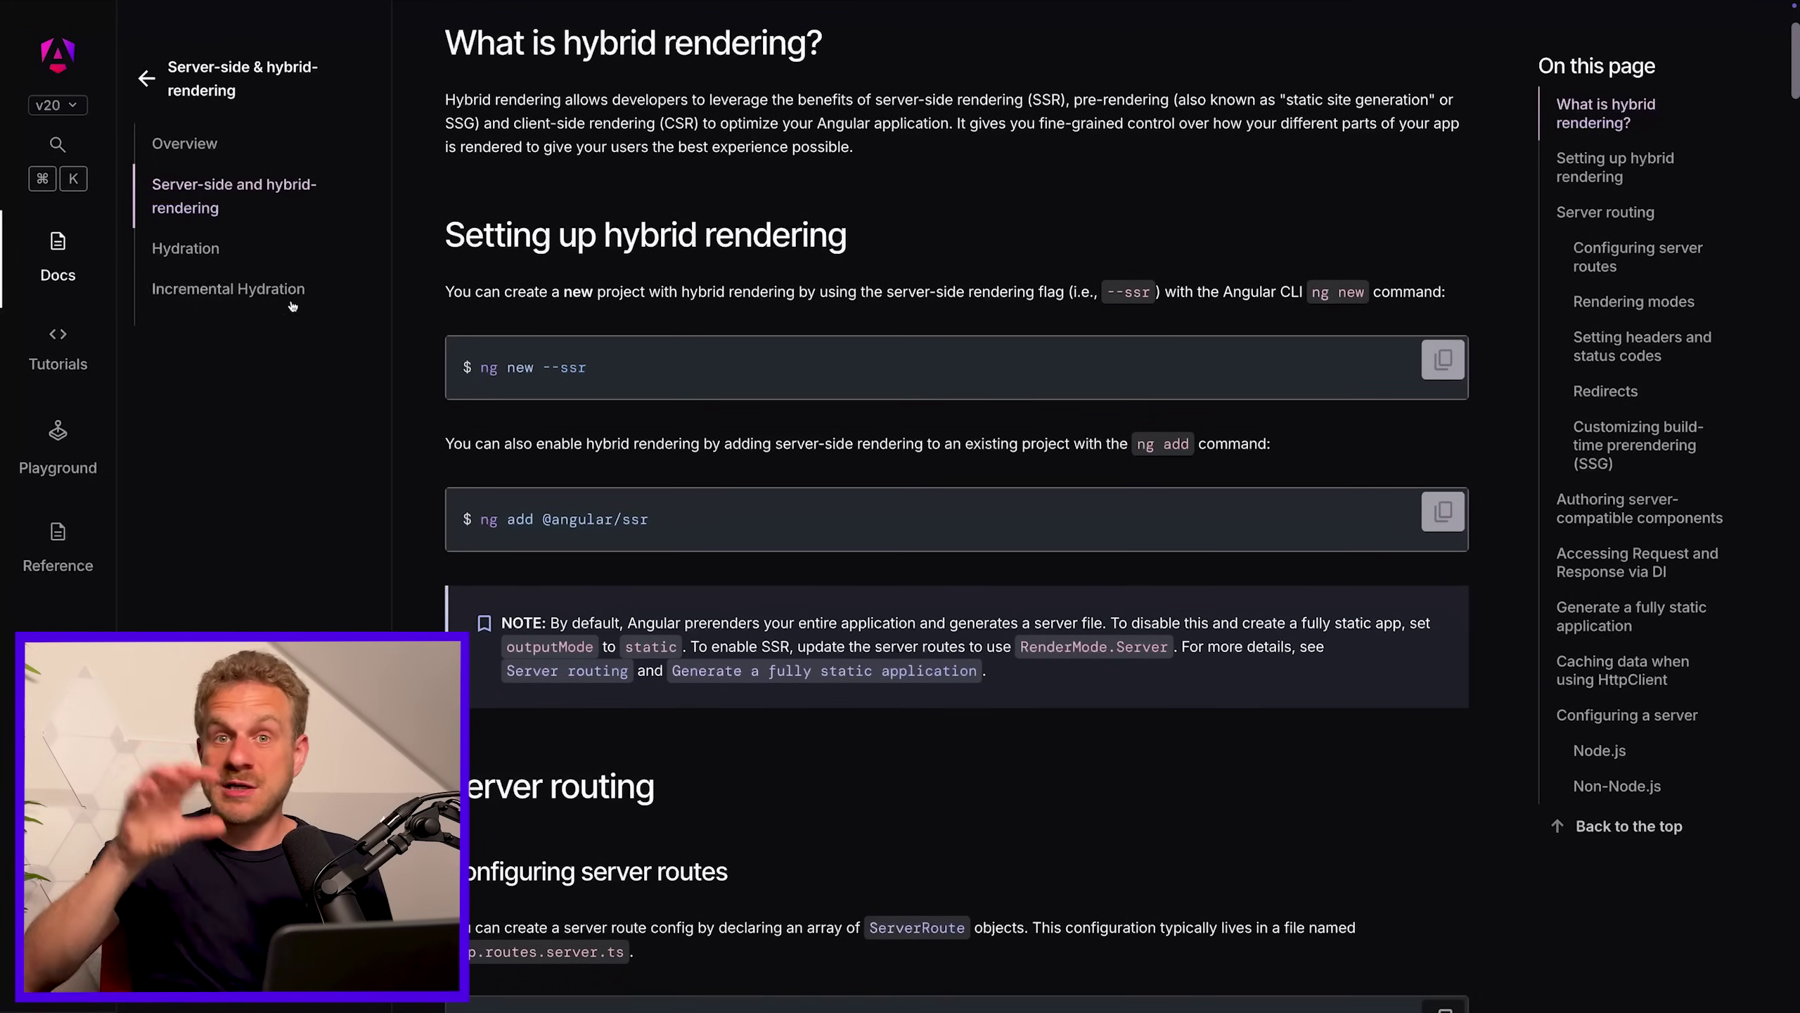
pyautogui.click(185, 247)
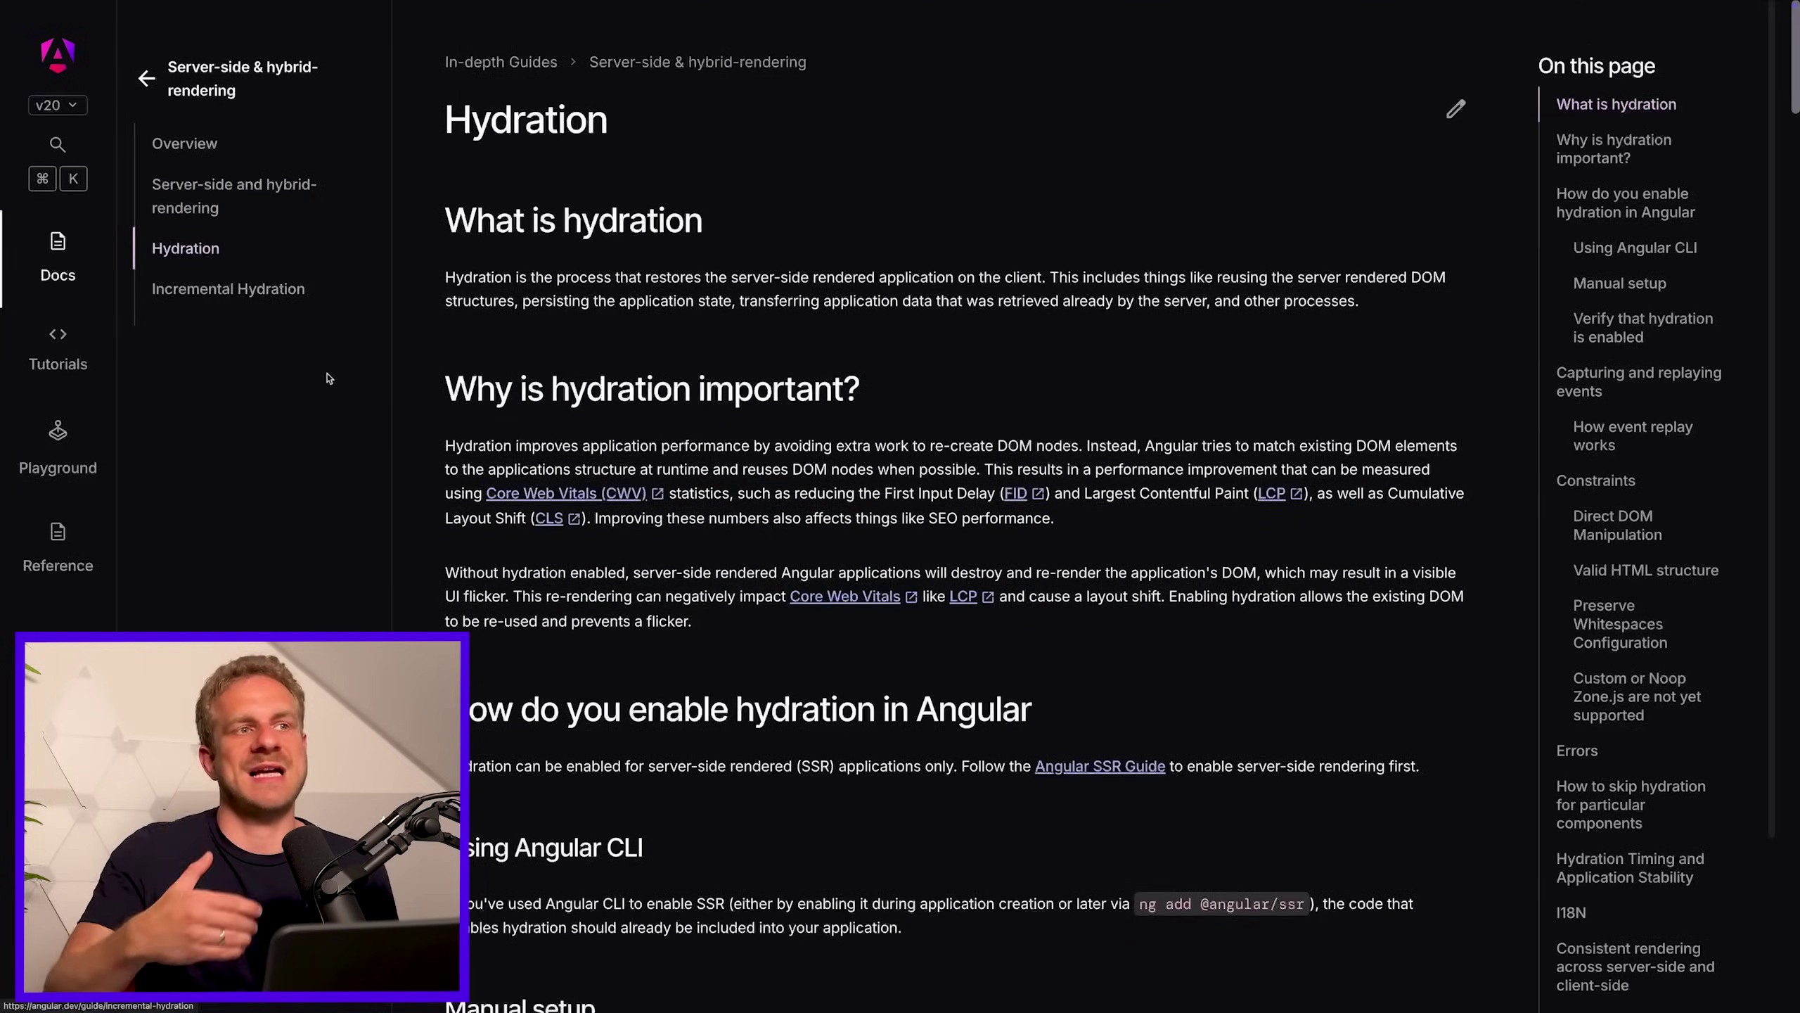
pyautogui.scroll(-2, 414, 569)
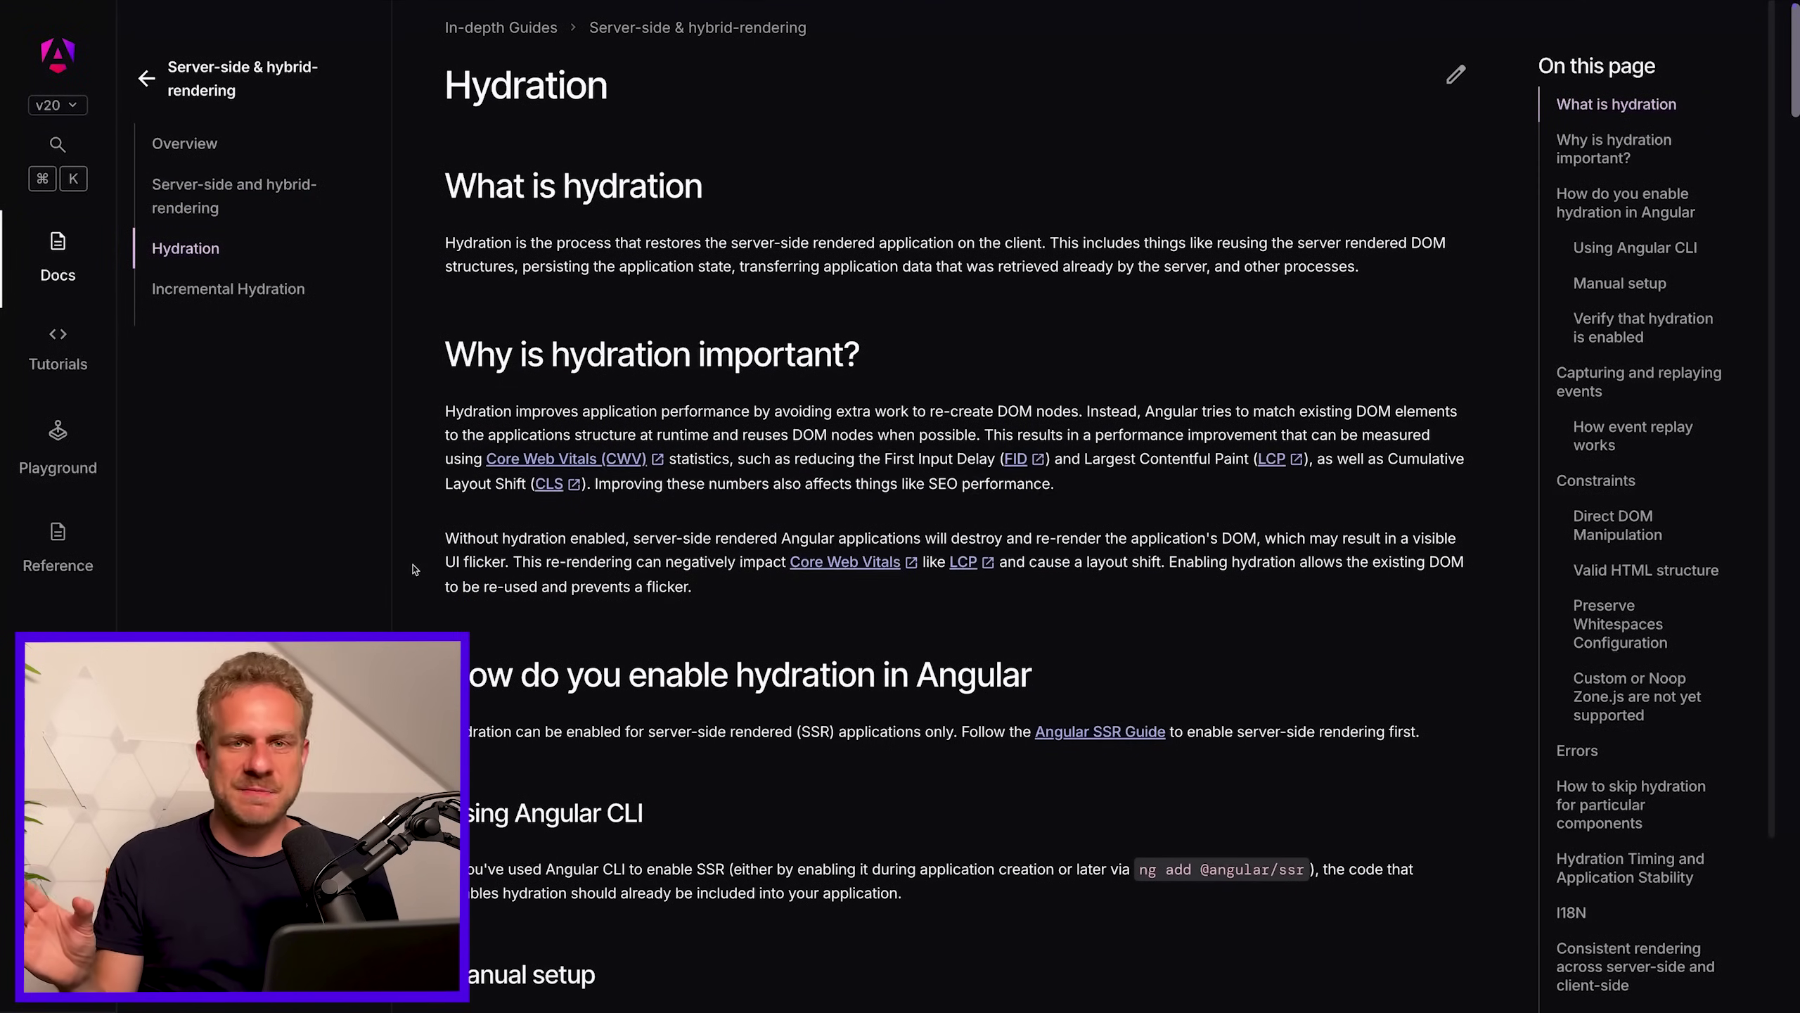
pyautogui.scroll(-2, 414, 569)
pyautogui.scroll(-1, 415, 568)
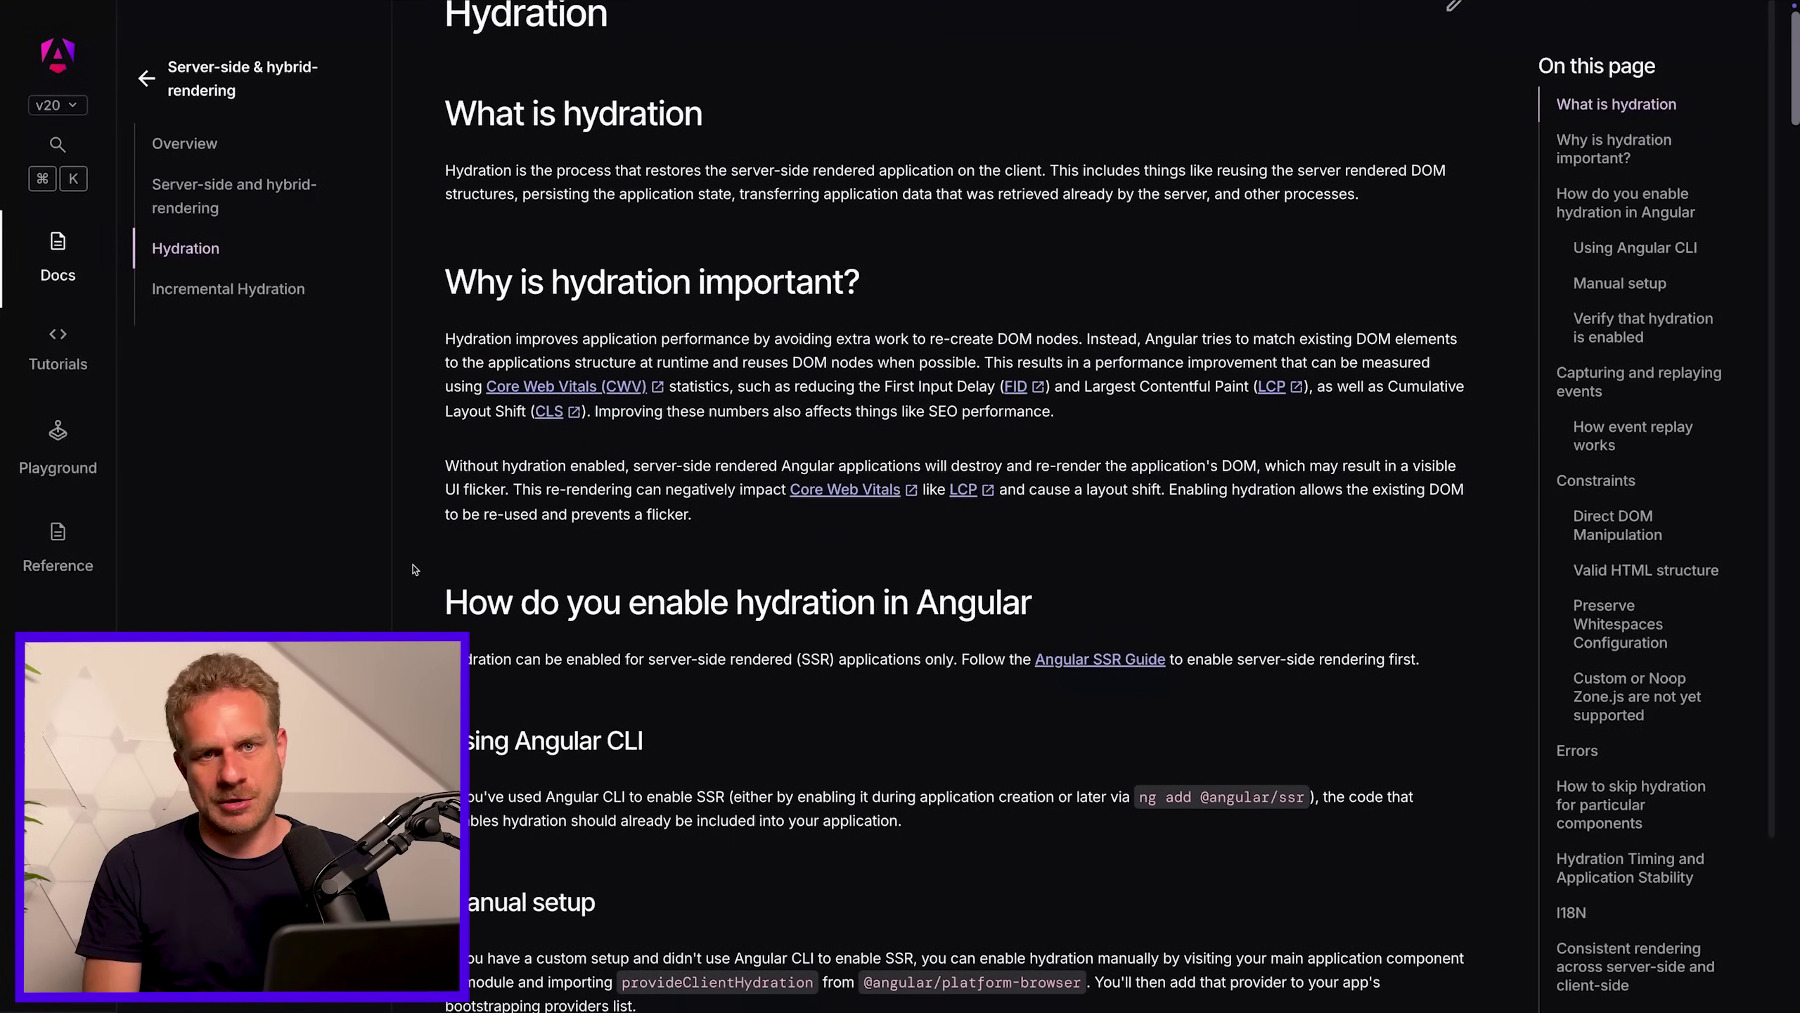
pyautogui.scroll(-1, 414, 569)
pyautogui.scroll(-1, 413, 569)
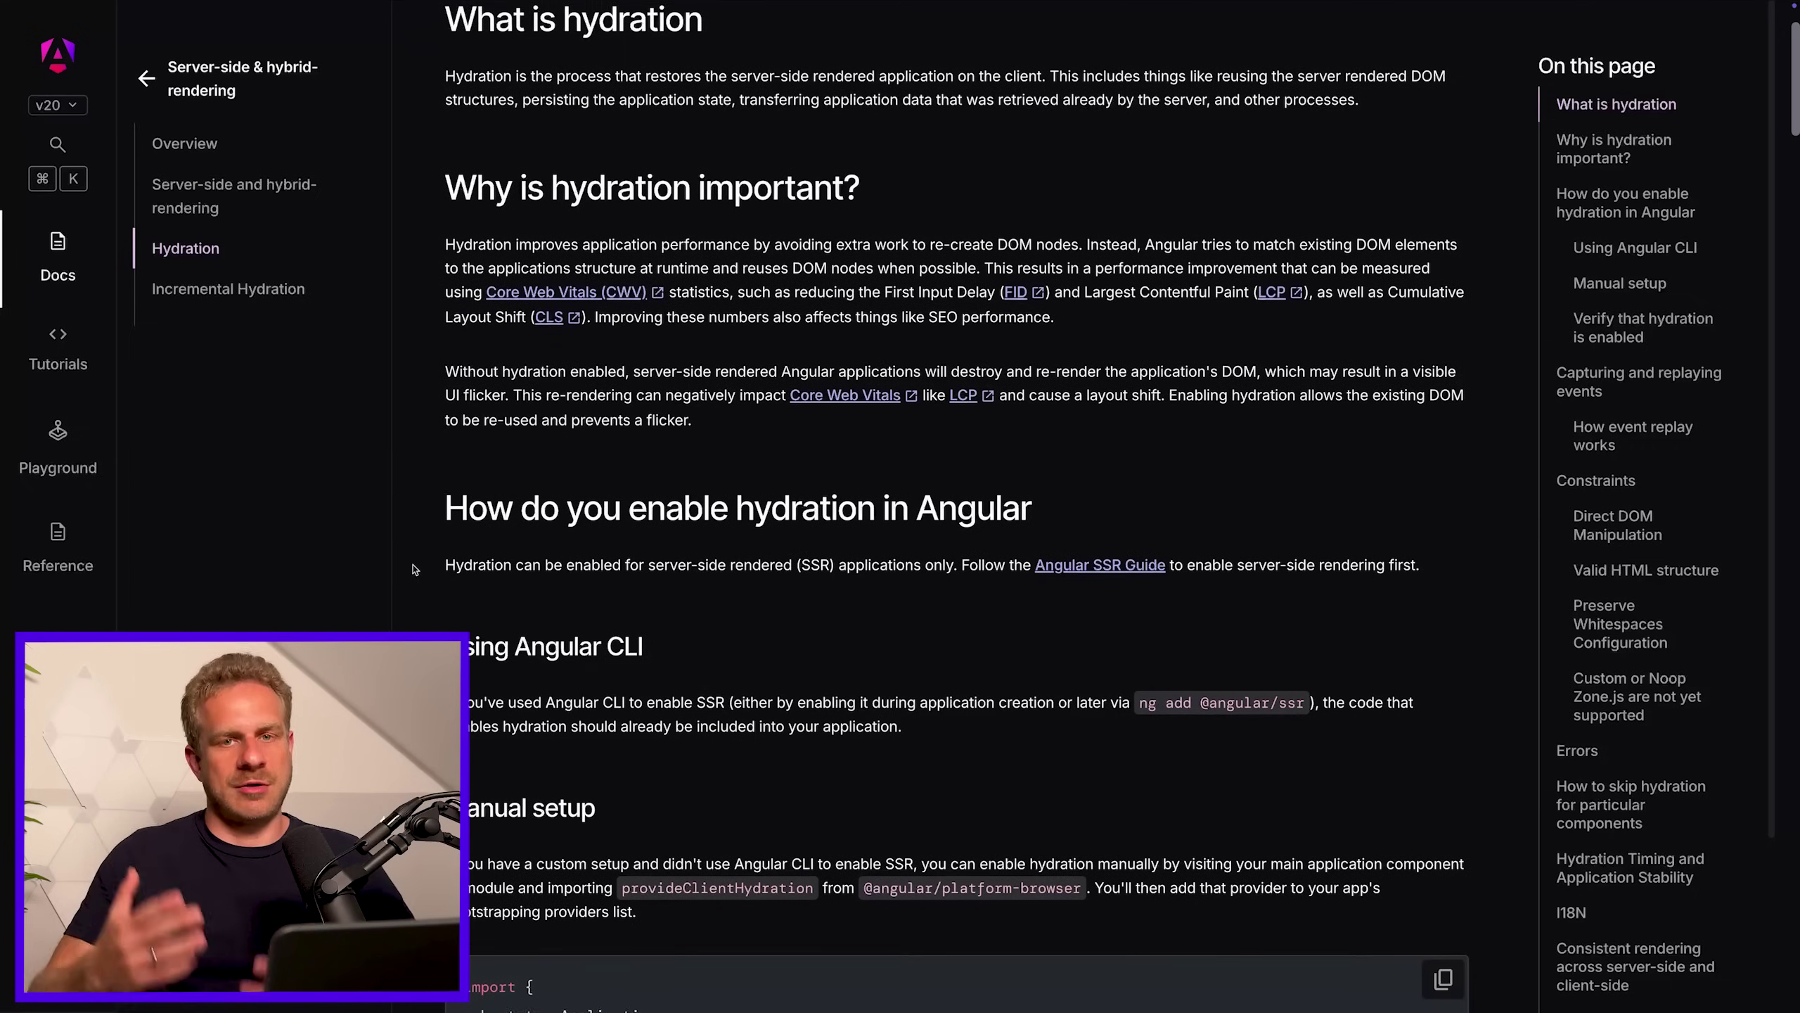
pyautogui.scroll(-1, 413, 569)
pyautogui.scroll(-1, 414, 568)
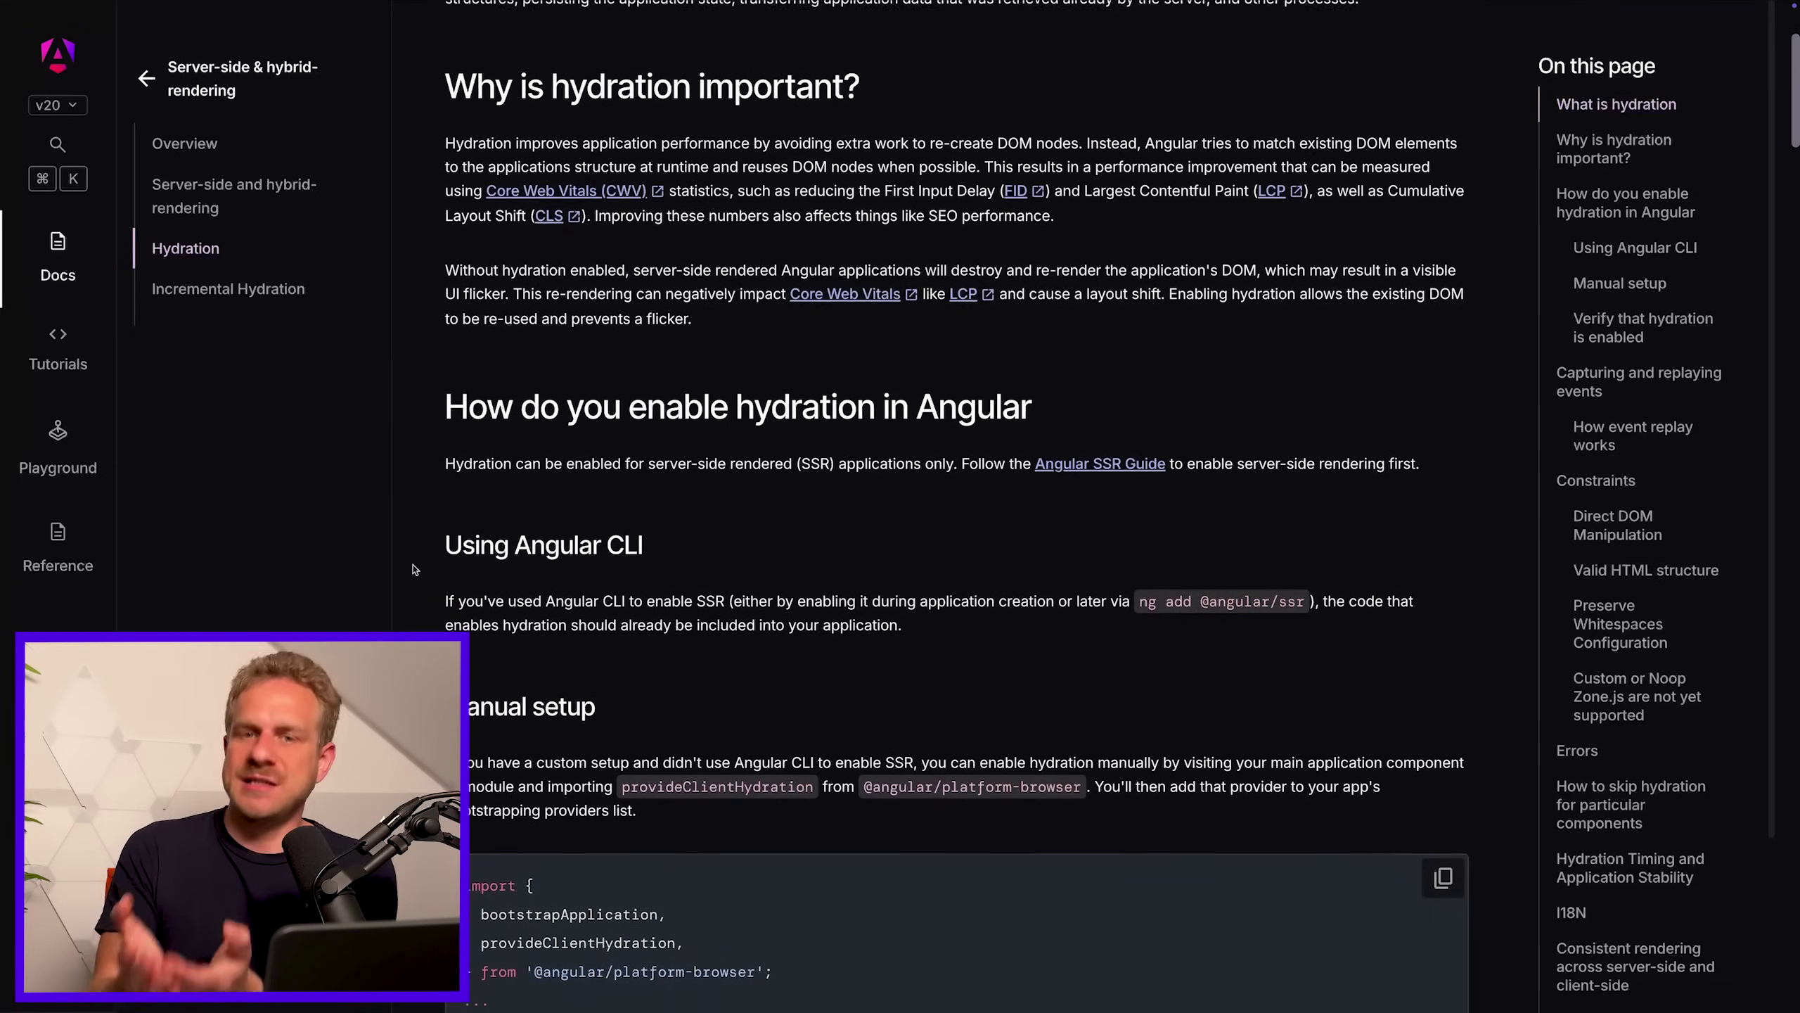
pyautogui.scroll(-1, 415, 568)
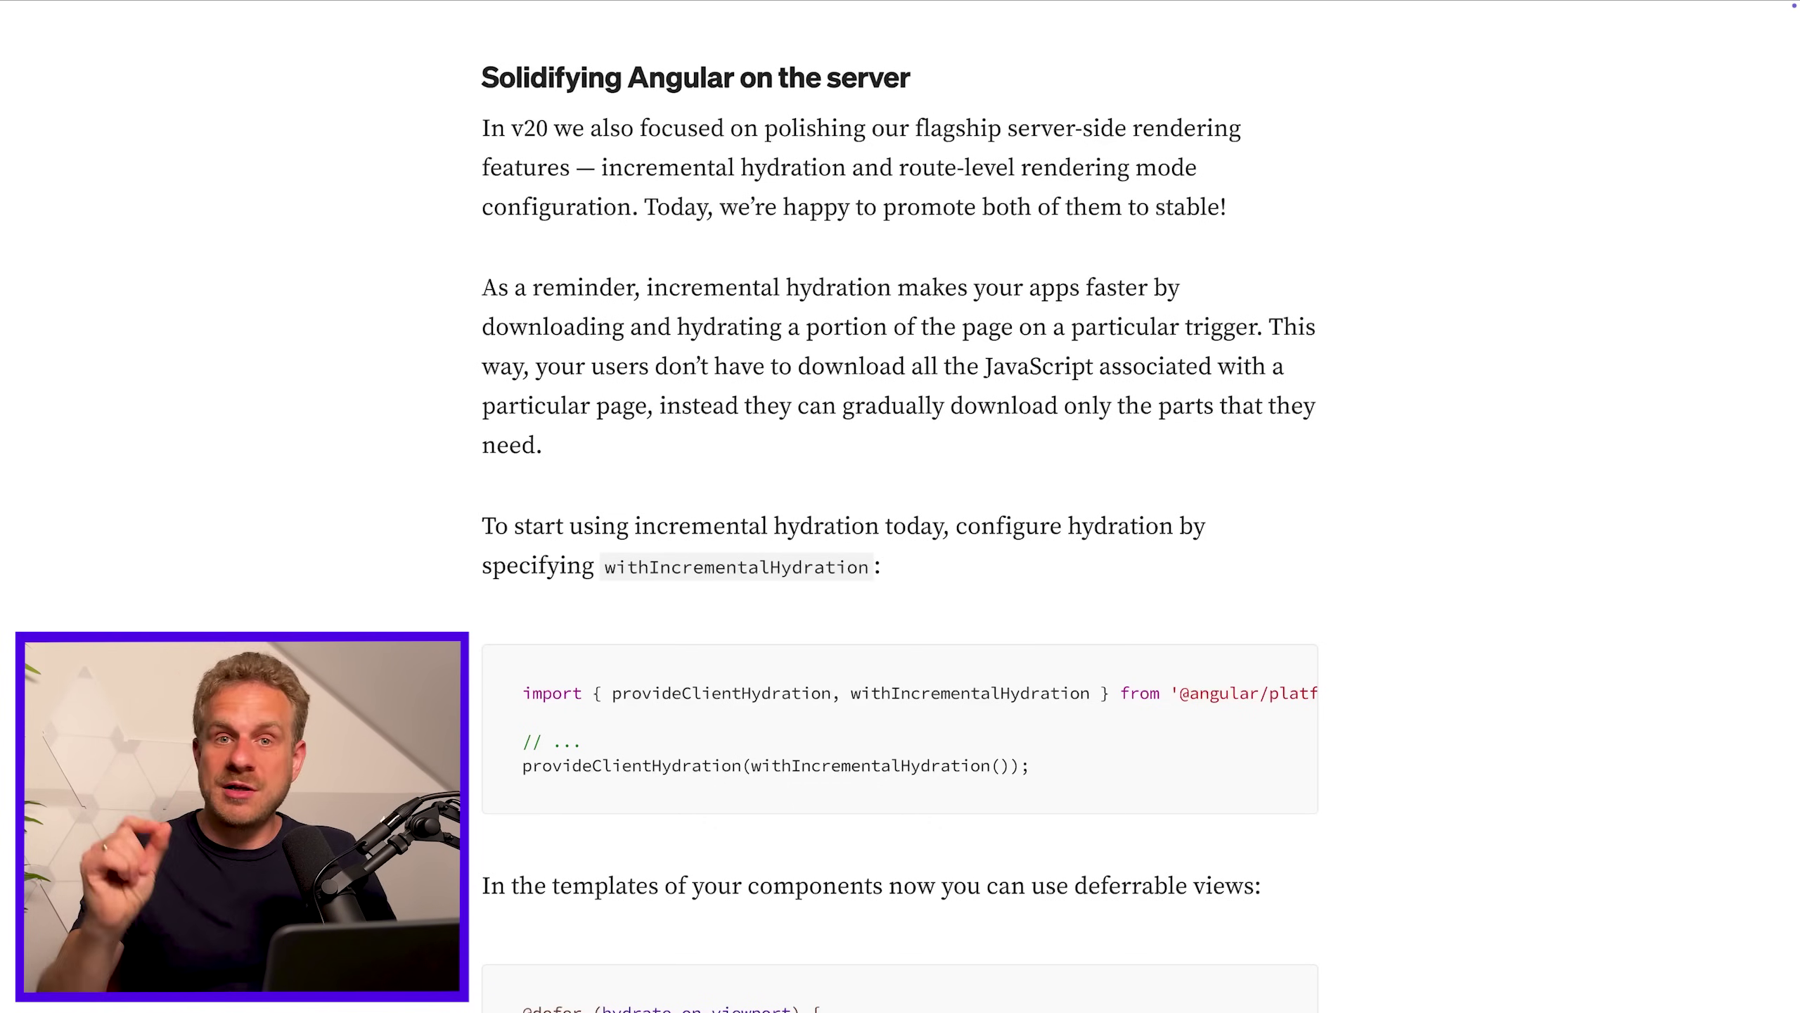
pyautogui.scroll(2, 1074, 498)
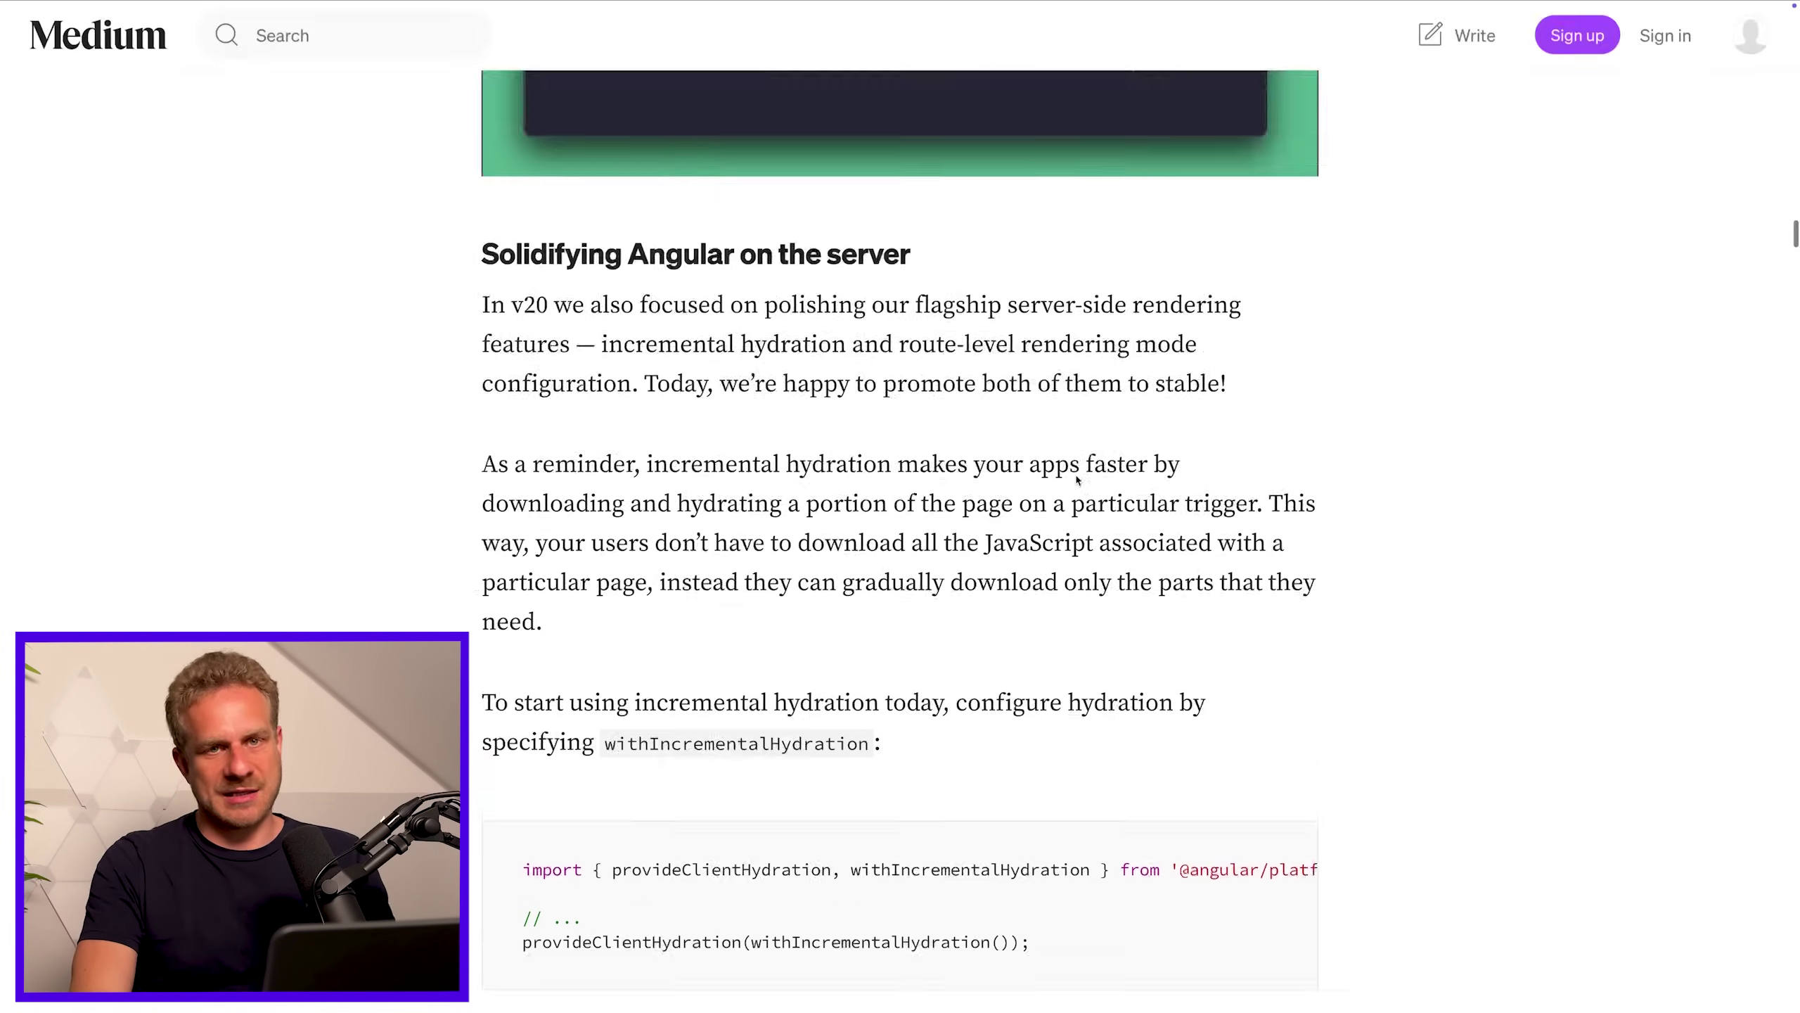
pyautogui.scroll(-15, 1074, 499)
pyautogui.scroll(6, 1078, 479)
pyautogui.scroll(3, 1077, 480)
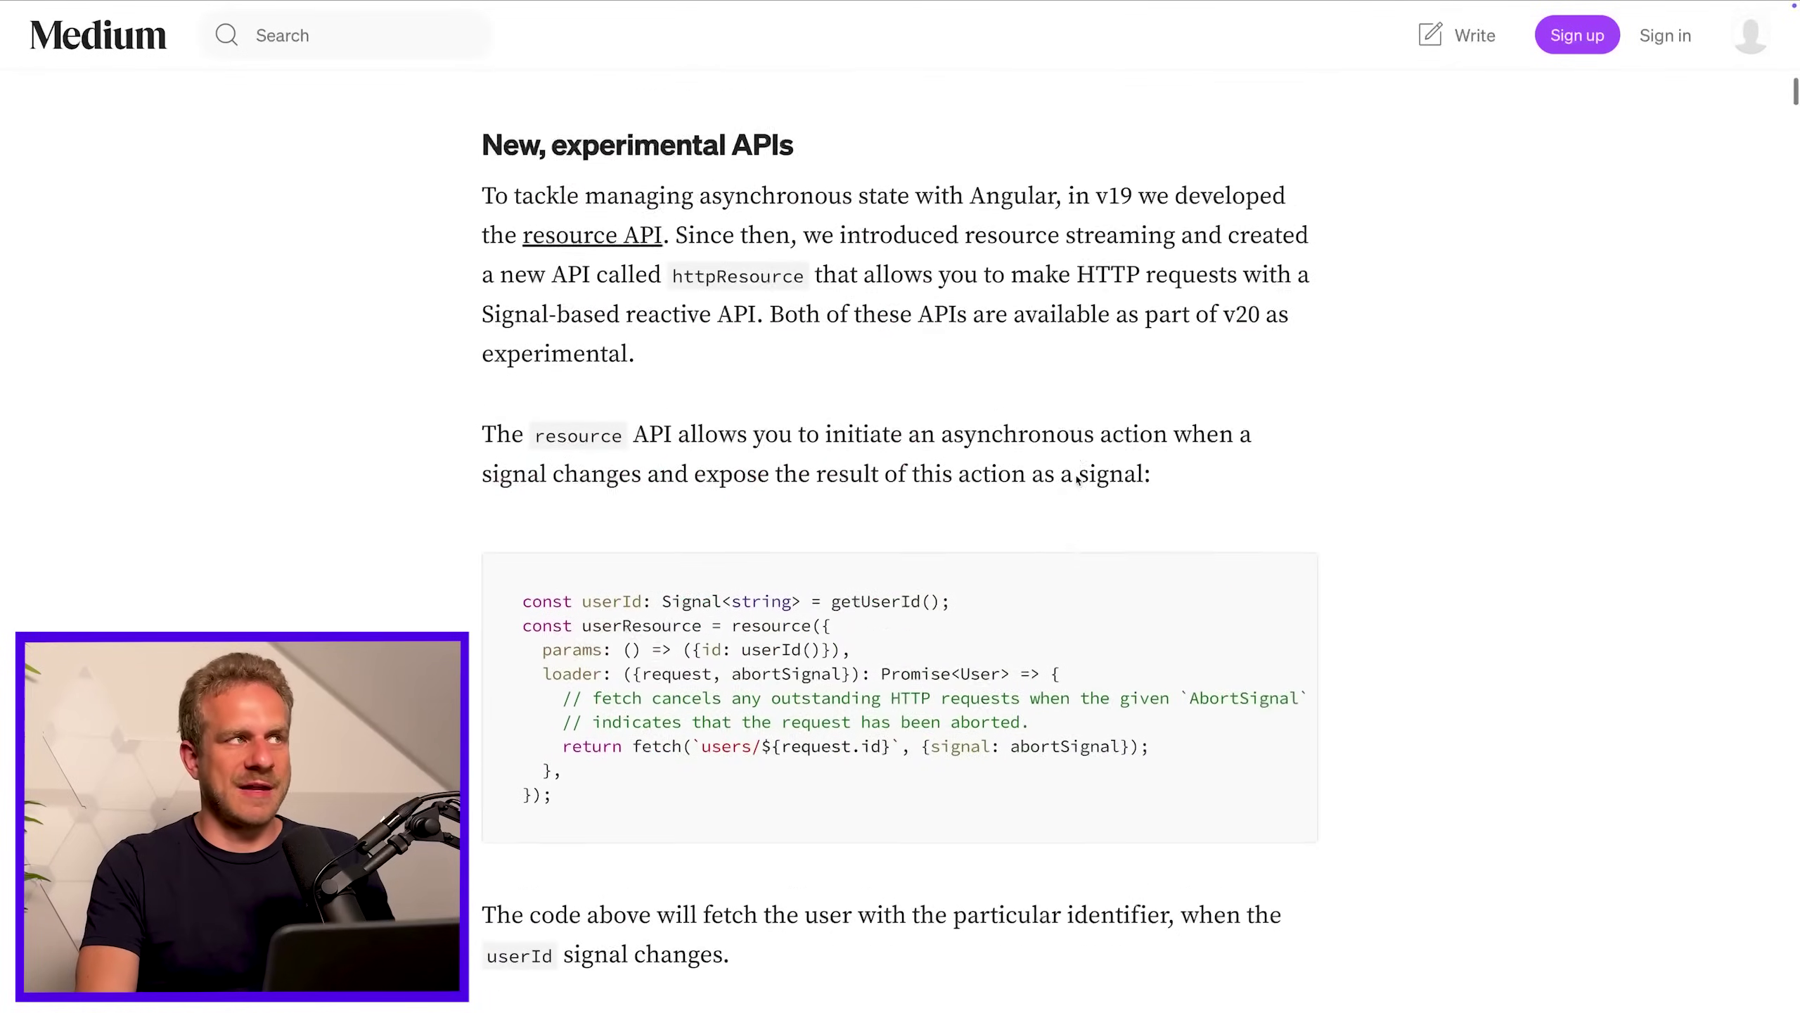
pyautogui.scroll(3, 1078, 480)
pyautogui.scroll(1, 1050, 316)
pyautogui.scroll(-2, 1051, 315)
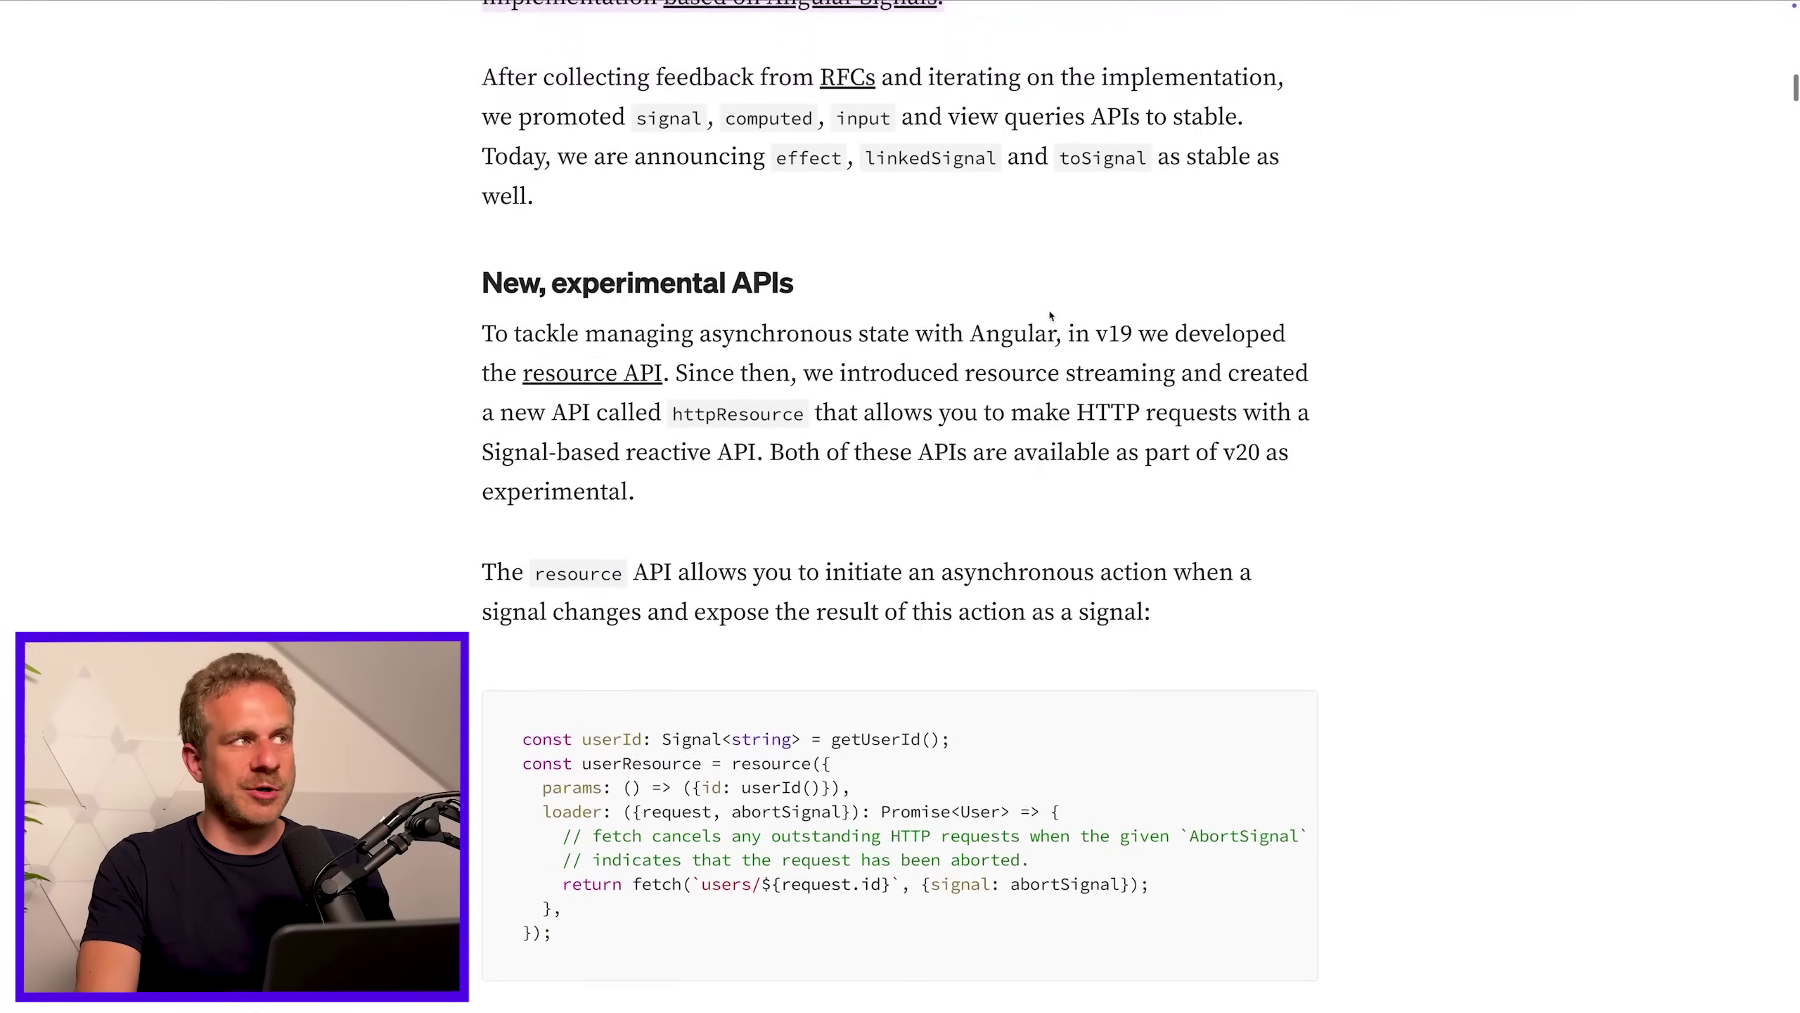
pyautogui.scroll(-2, 1050, 316)
pyautogui.scroll(-1, 1051, 315)
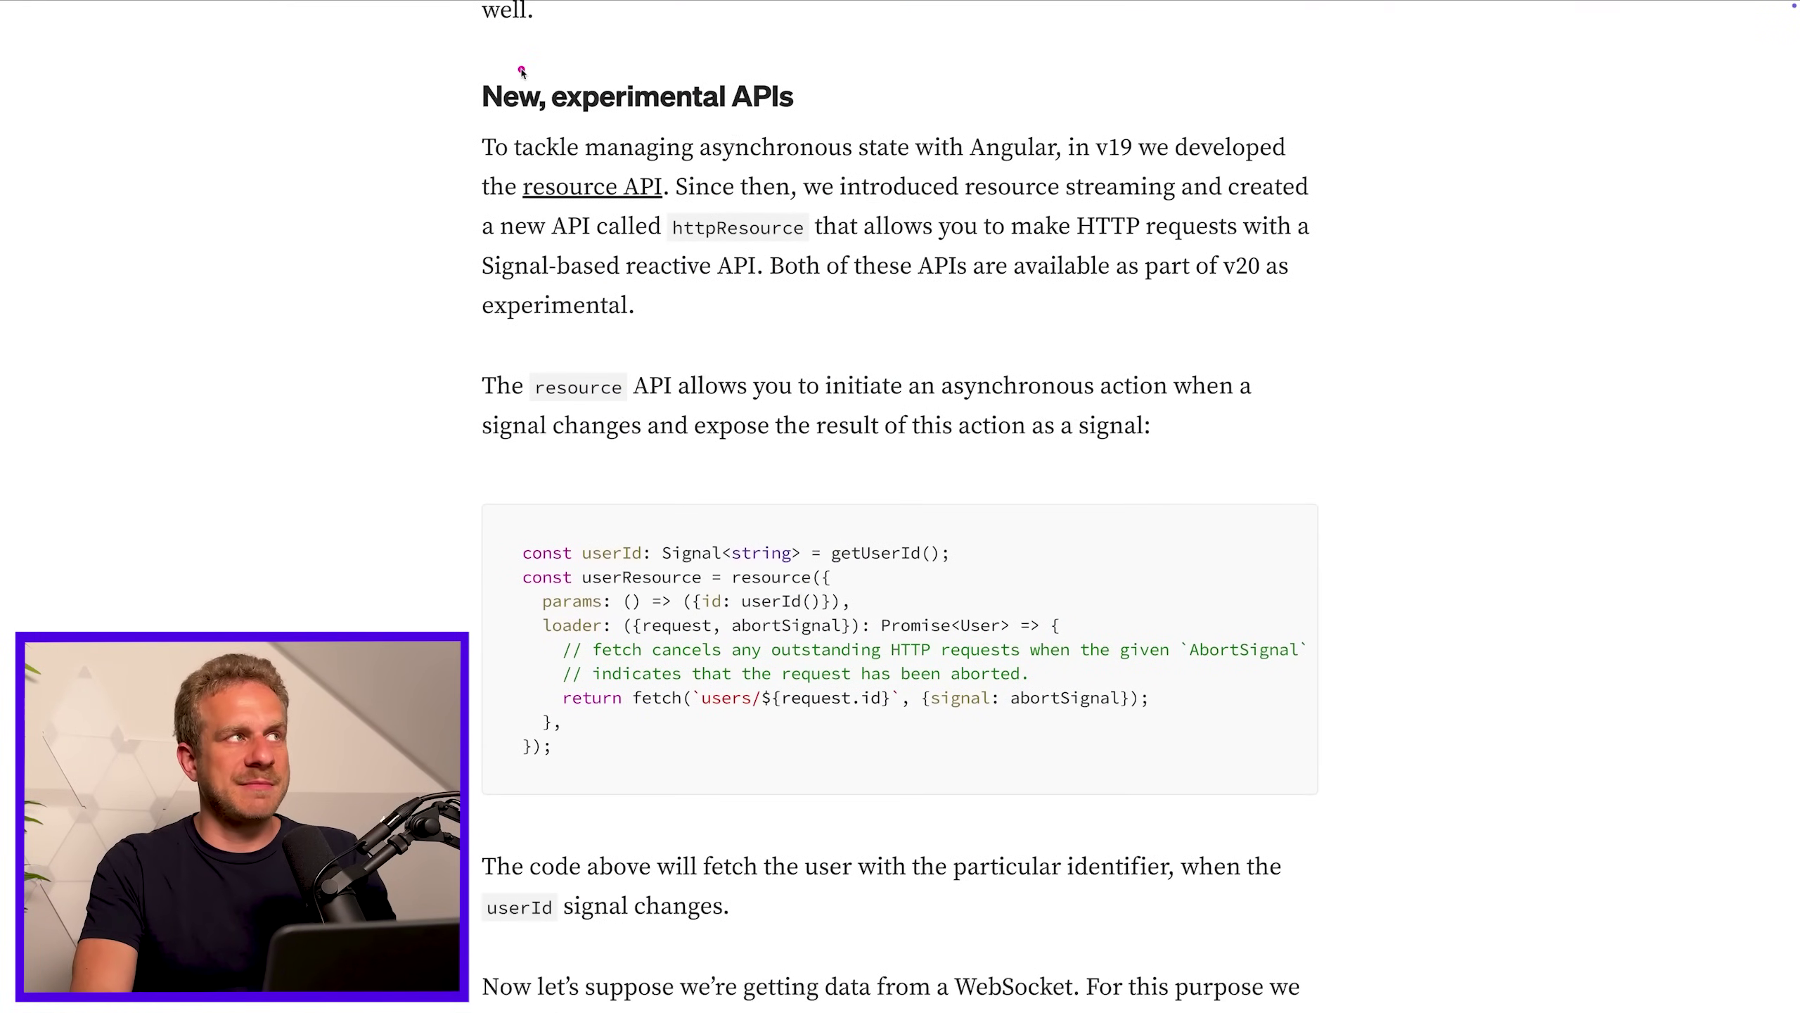
# Outline the 'New, experimental APIs' heading and 'resource' in the code example
pyautogui.moveTo(454, 67); pyautogui.dragTo(810, 124)
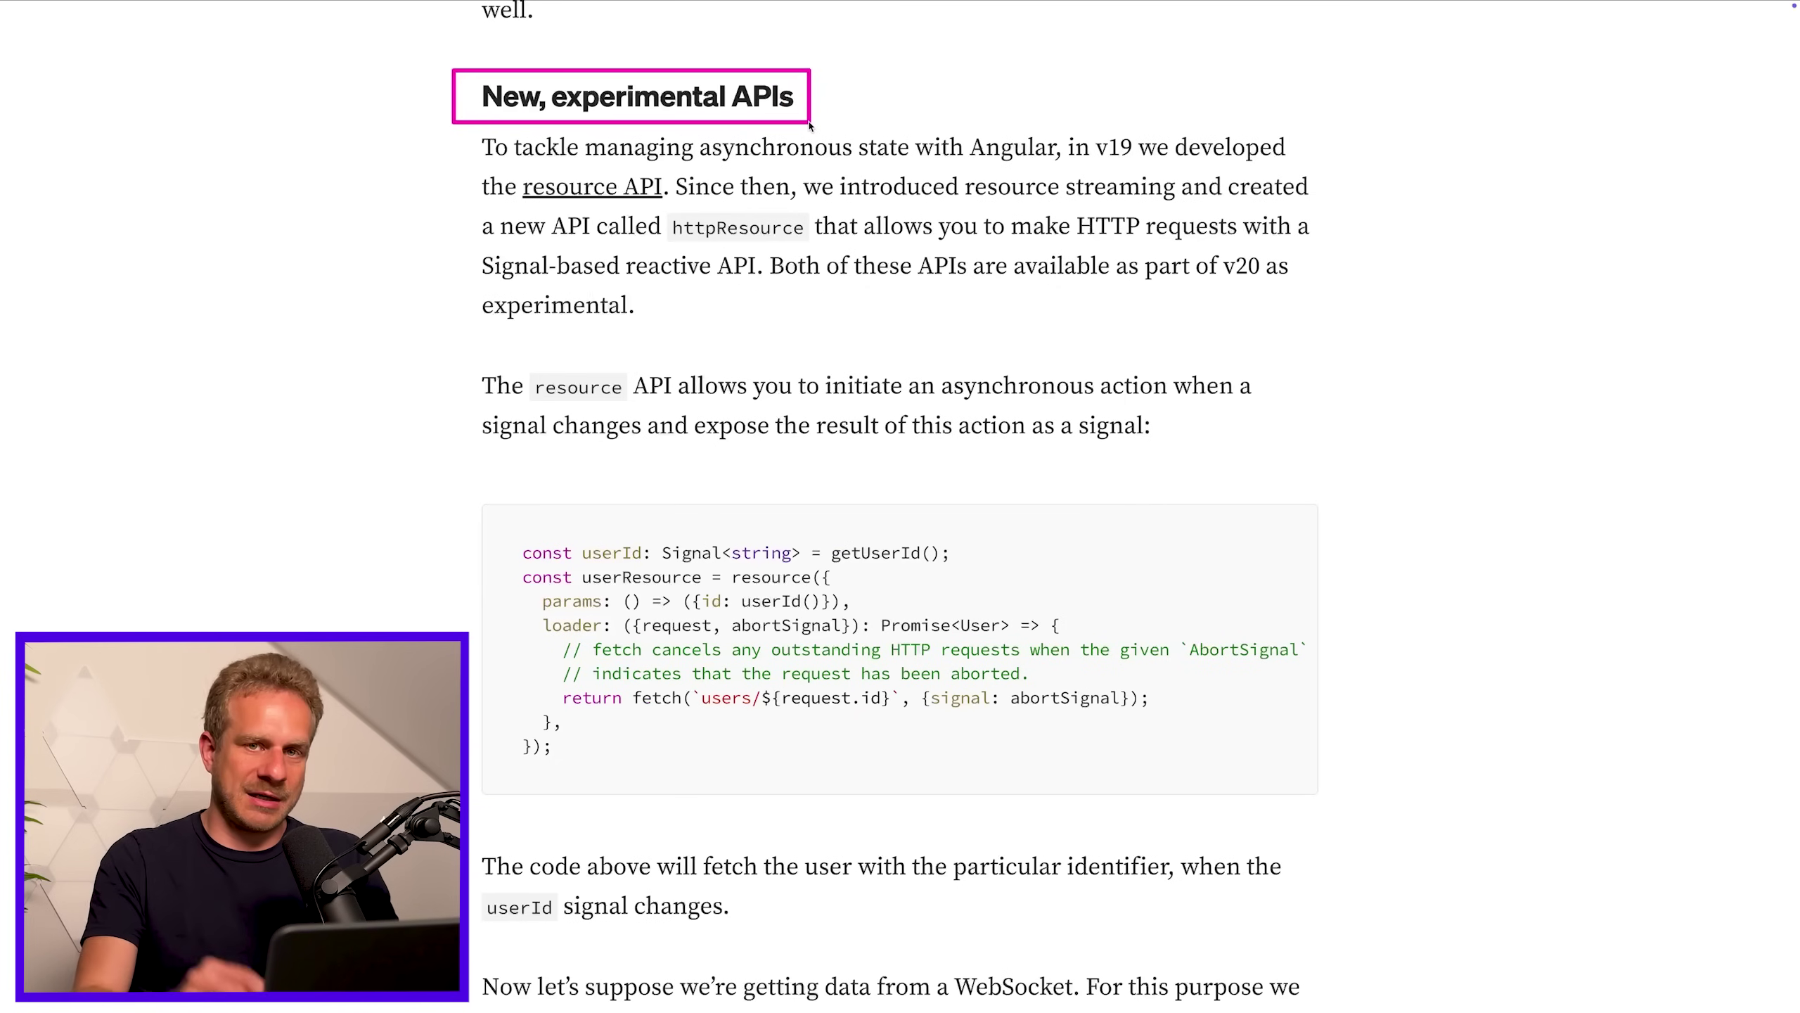
pyautogui.scroll(-1, 810, 124)
pyautogui.scroll(-2, 810, 125)
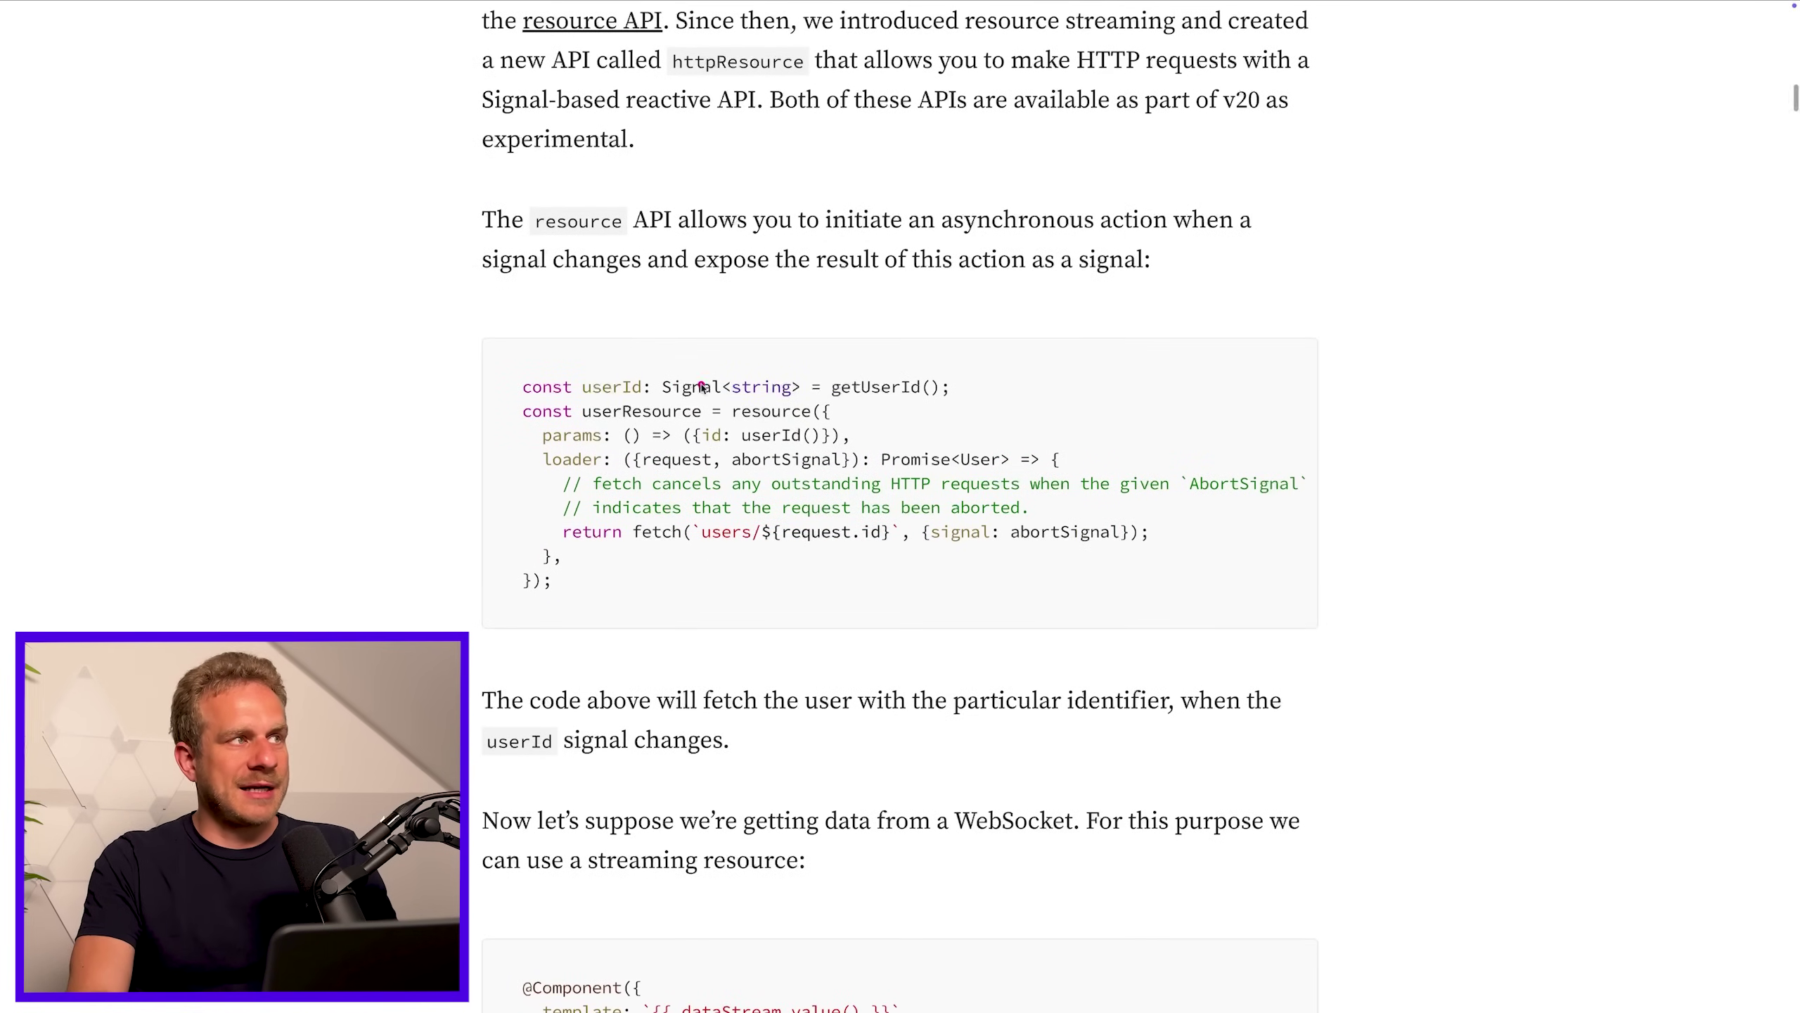
pyautogui.moveTo(720, 398); pyautogui.dragTo(819, 429)
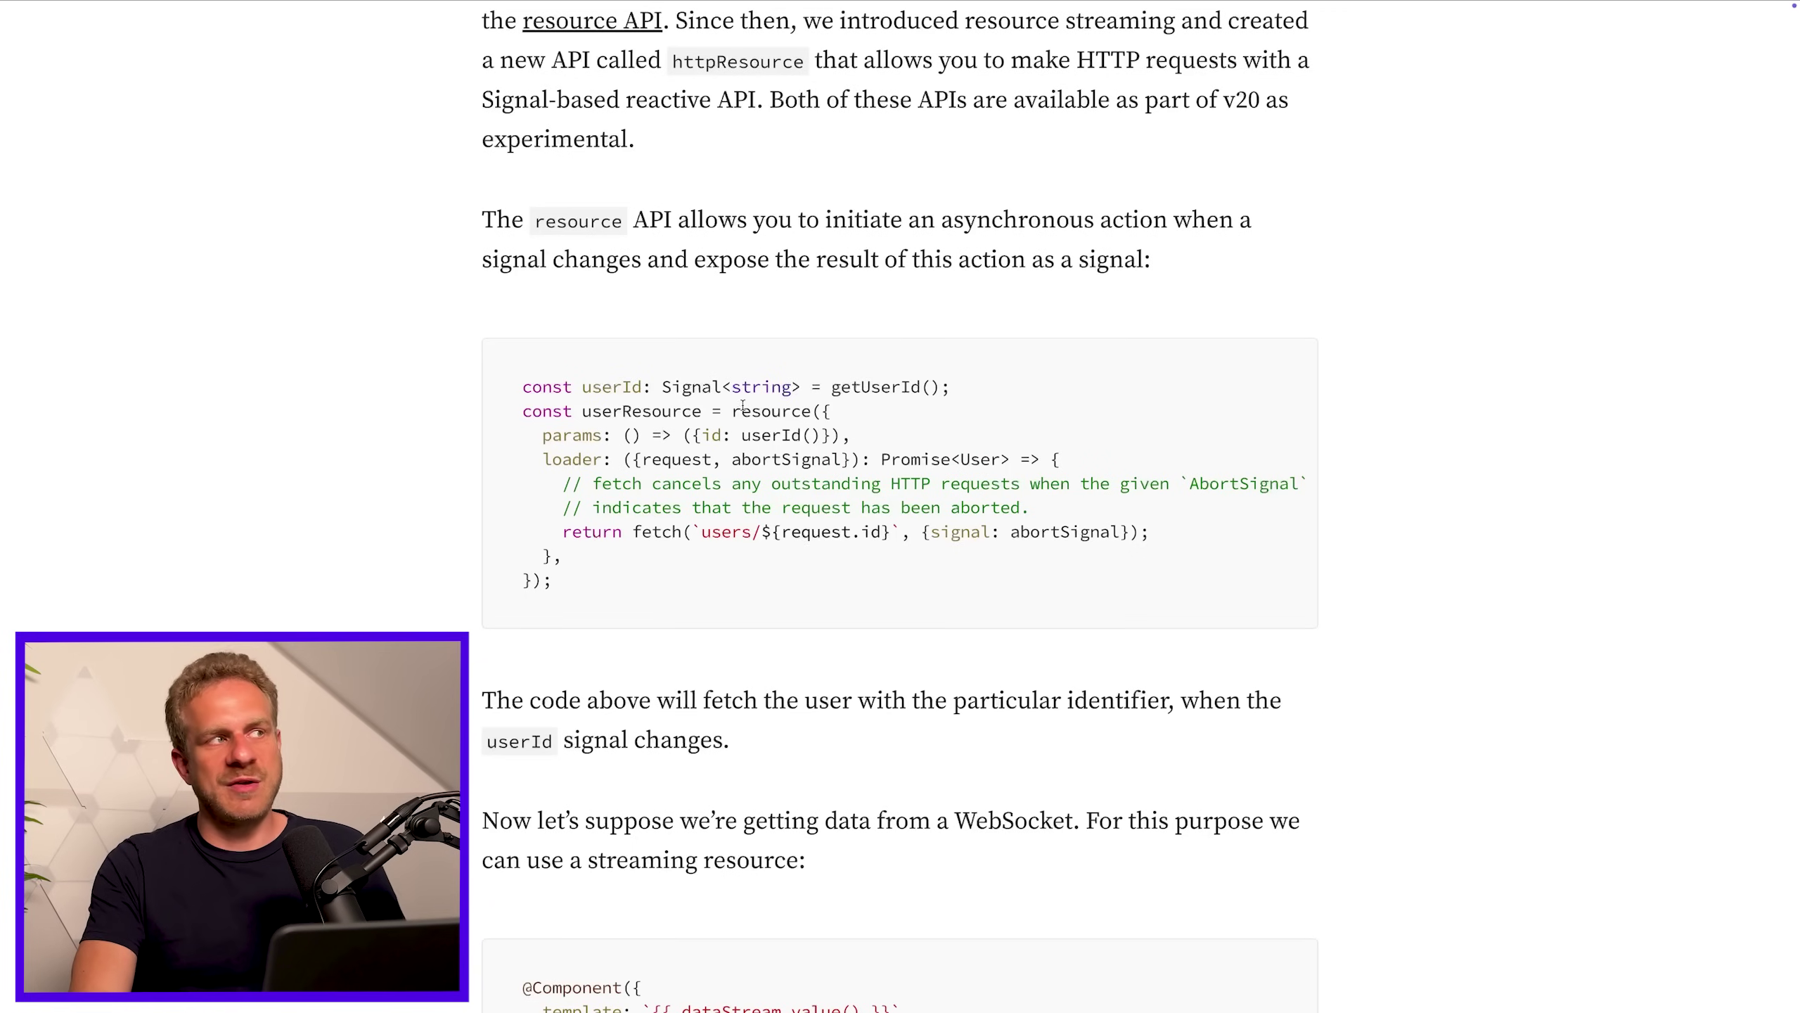
pyautogui.moveTo(743, 412); pyautogui.dragTo(810, 410)
pyautogui.click(933, 419)
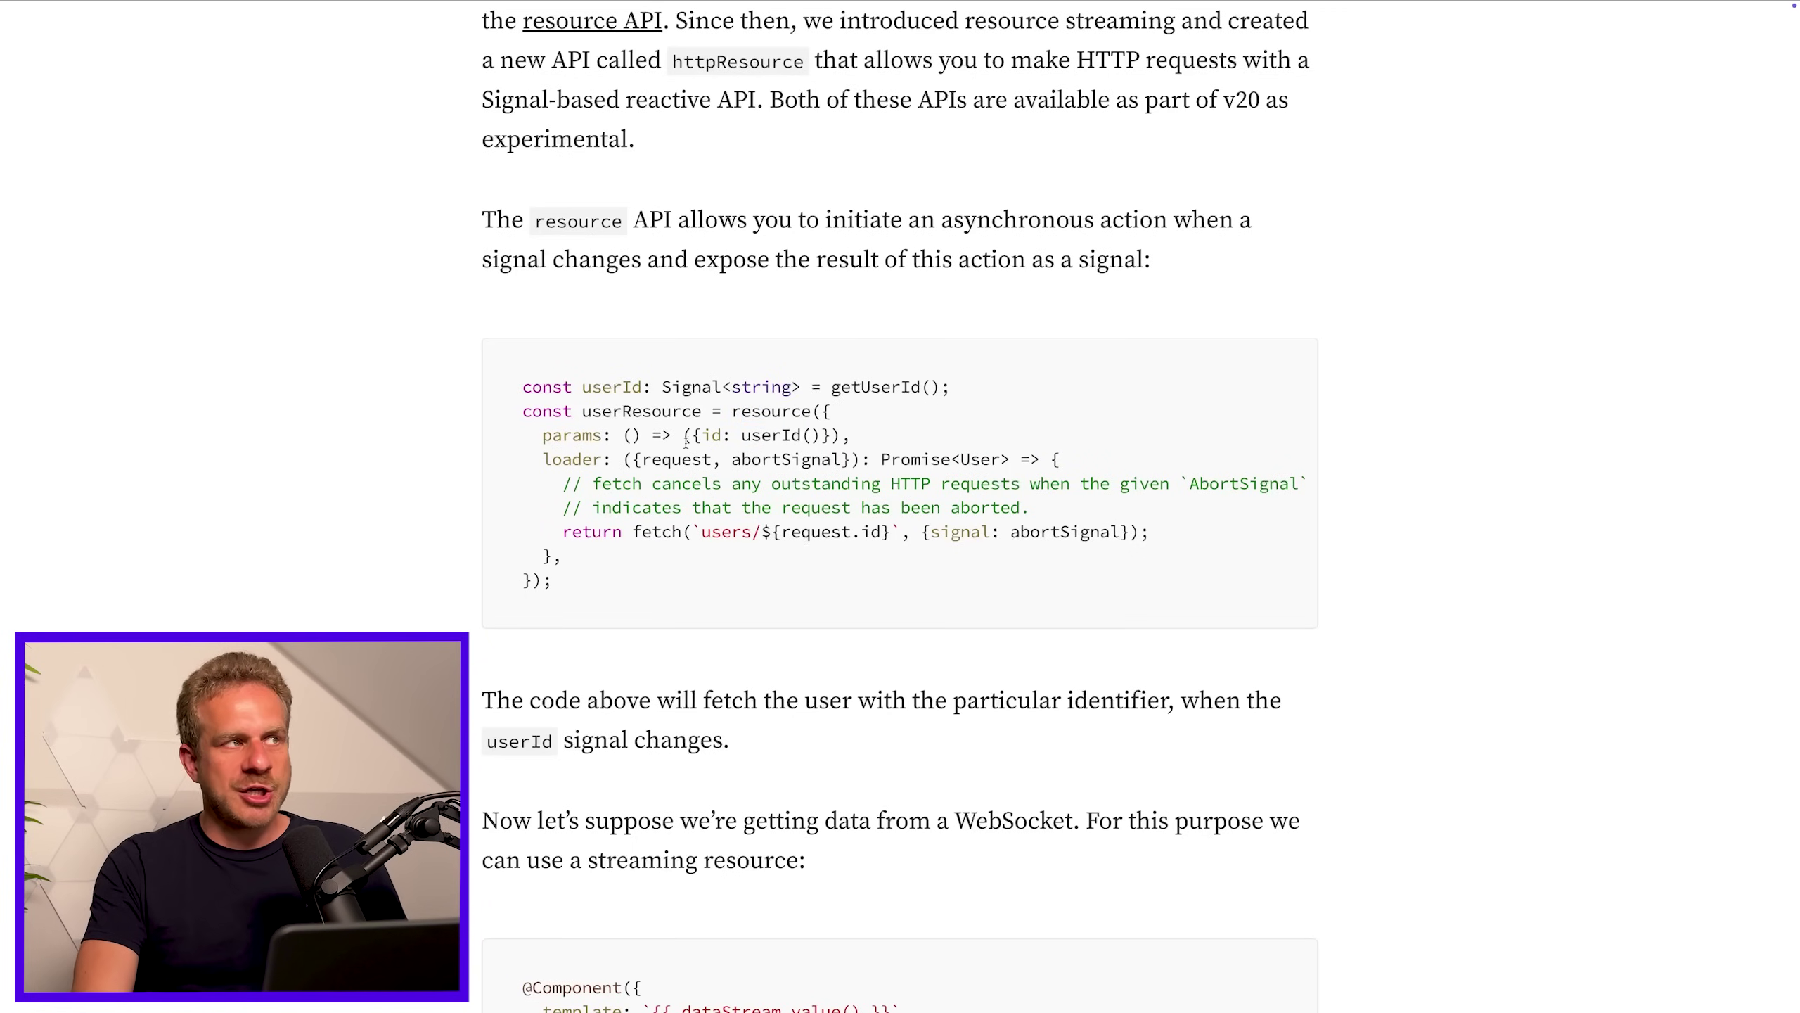
# Highlight the loader function body in the resource example
pyautogui.moveTo(545, 459); pyautogui.dragTo(681, 597)
pyautogui.click(681, 598)
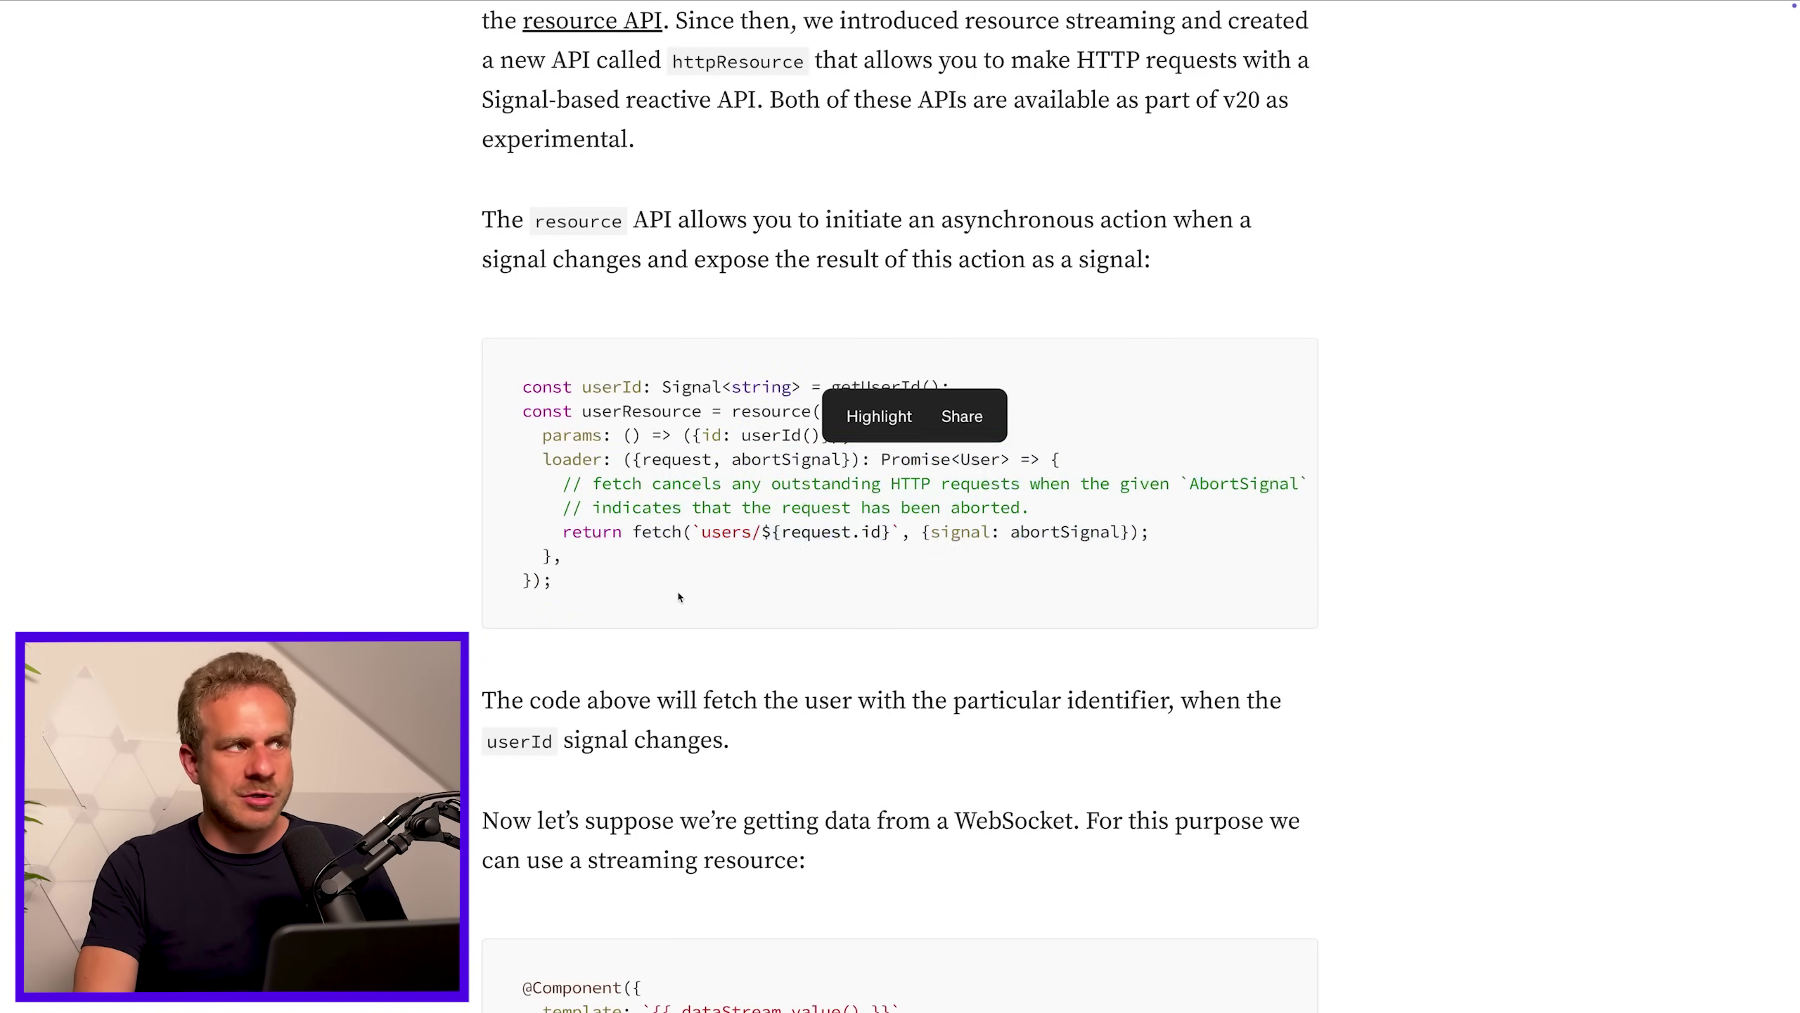
pyautogui.moveTo(637, 459); pyautogui.dragTo(632, 554)
pyautogui.click(772, 573)
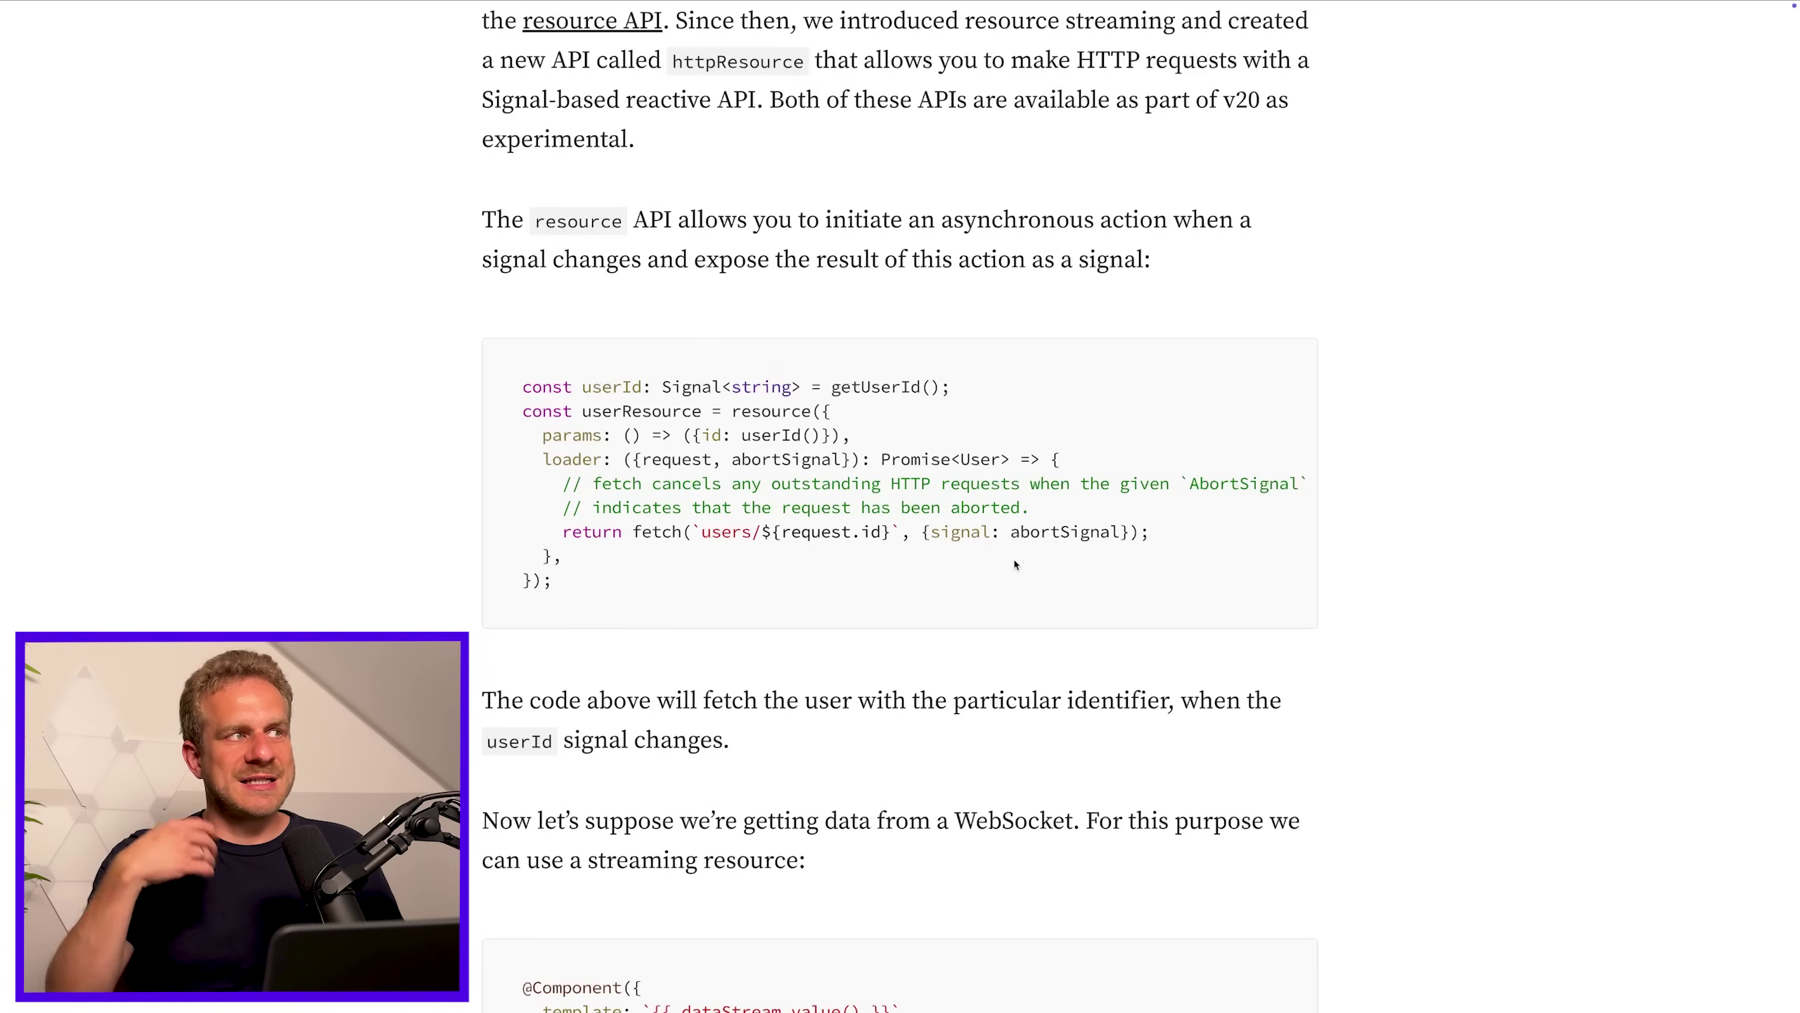
# Highlight the params line and its userId() call
pyautogui.moveTo(689, 434)
pyautogui.mouseDown()
pyautogui.moveTo(844, 435)
pyautogui.moveTo(540, 431)
pyautogui.mouseUp()
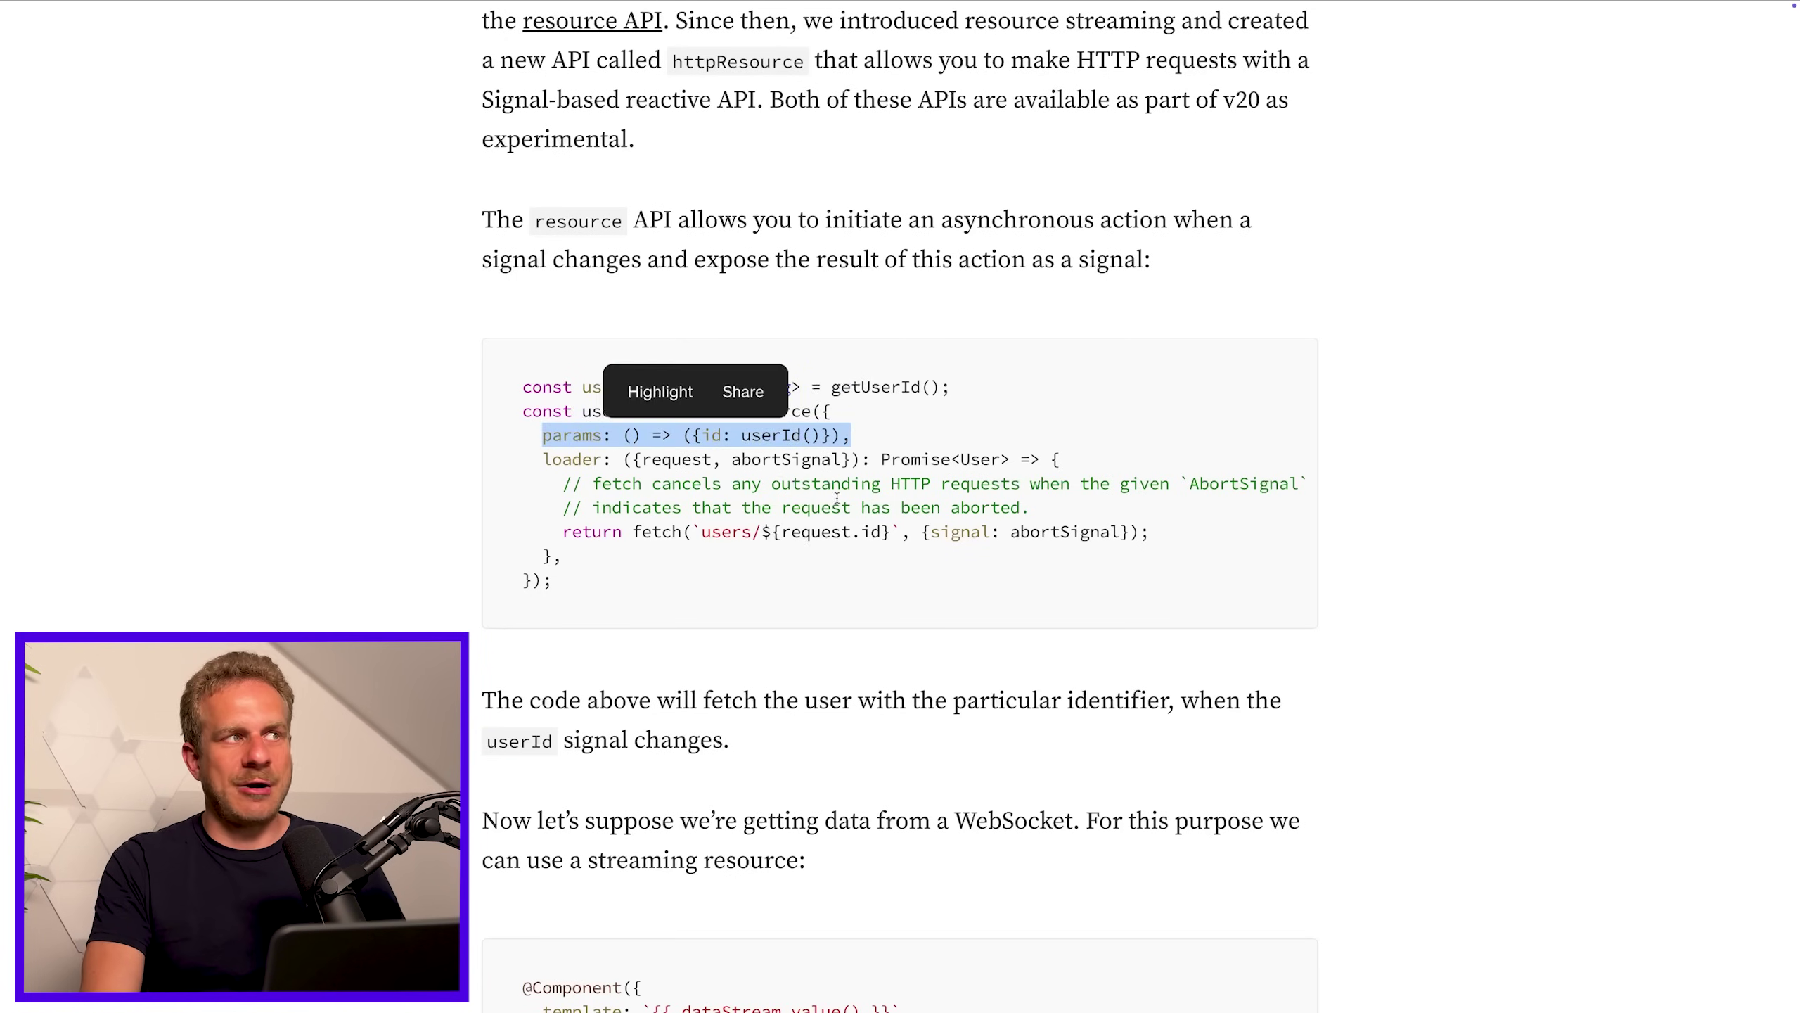
pyautogui.click(633, 478)
pyautogui.moveTo(742, 434); pyautogui.dragTo(819, 435)
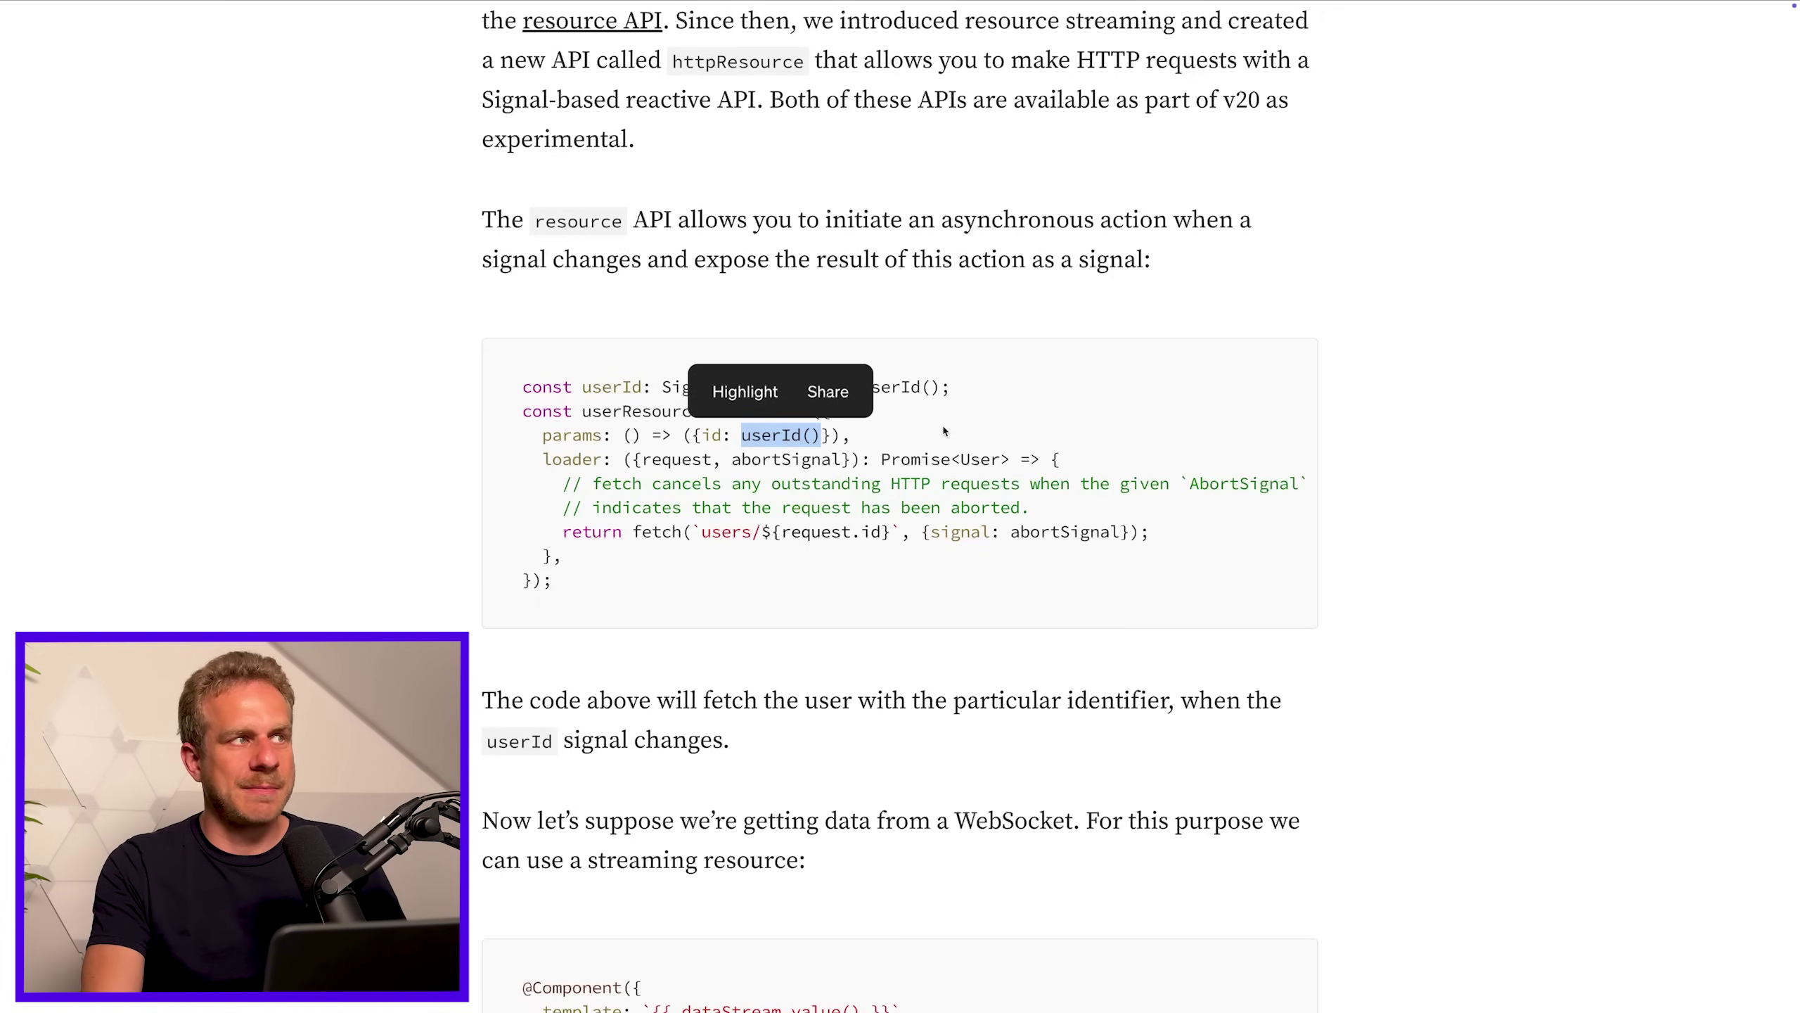
pyautogui.click(780, 457)
pyautogui.moveTo(741, 435)
pyautogui.mouseDown()
pyautogui.moveTo(820, 434)
pyautogui.moveTo(540, 433)
pyautogui.mouseUp()
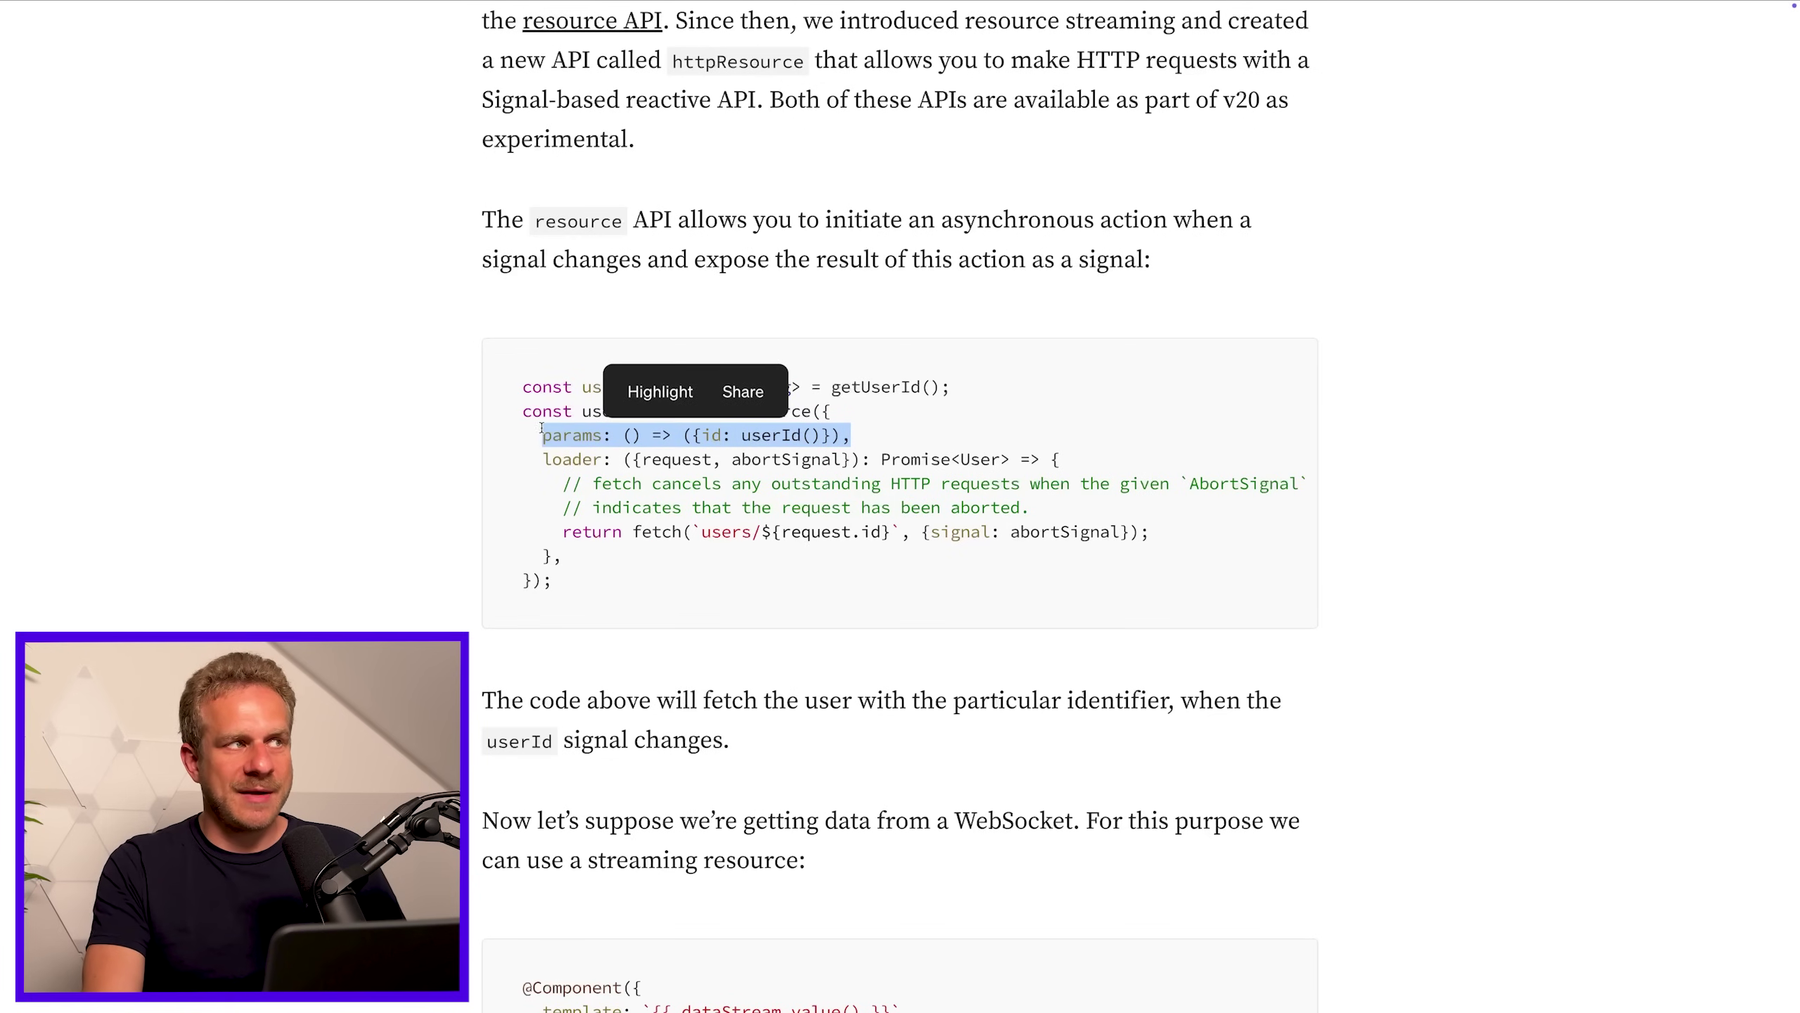
pyautogui.click(998, 410)
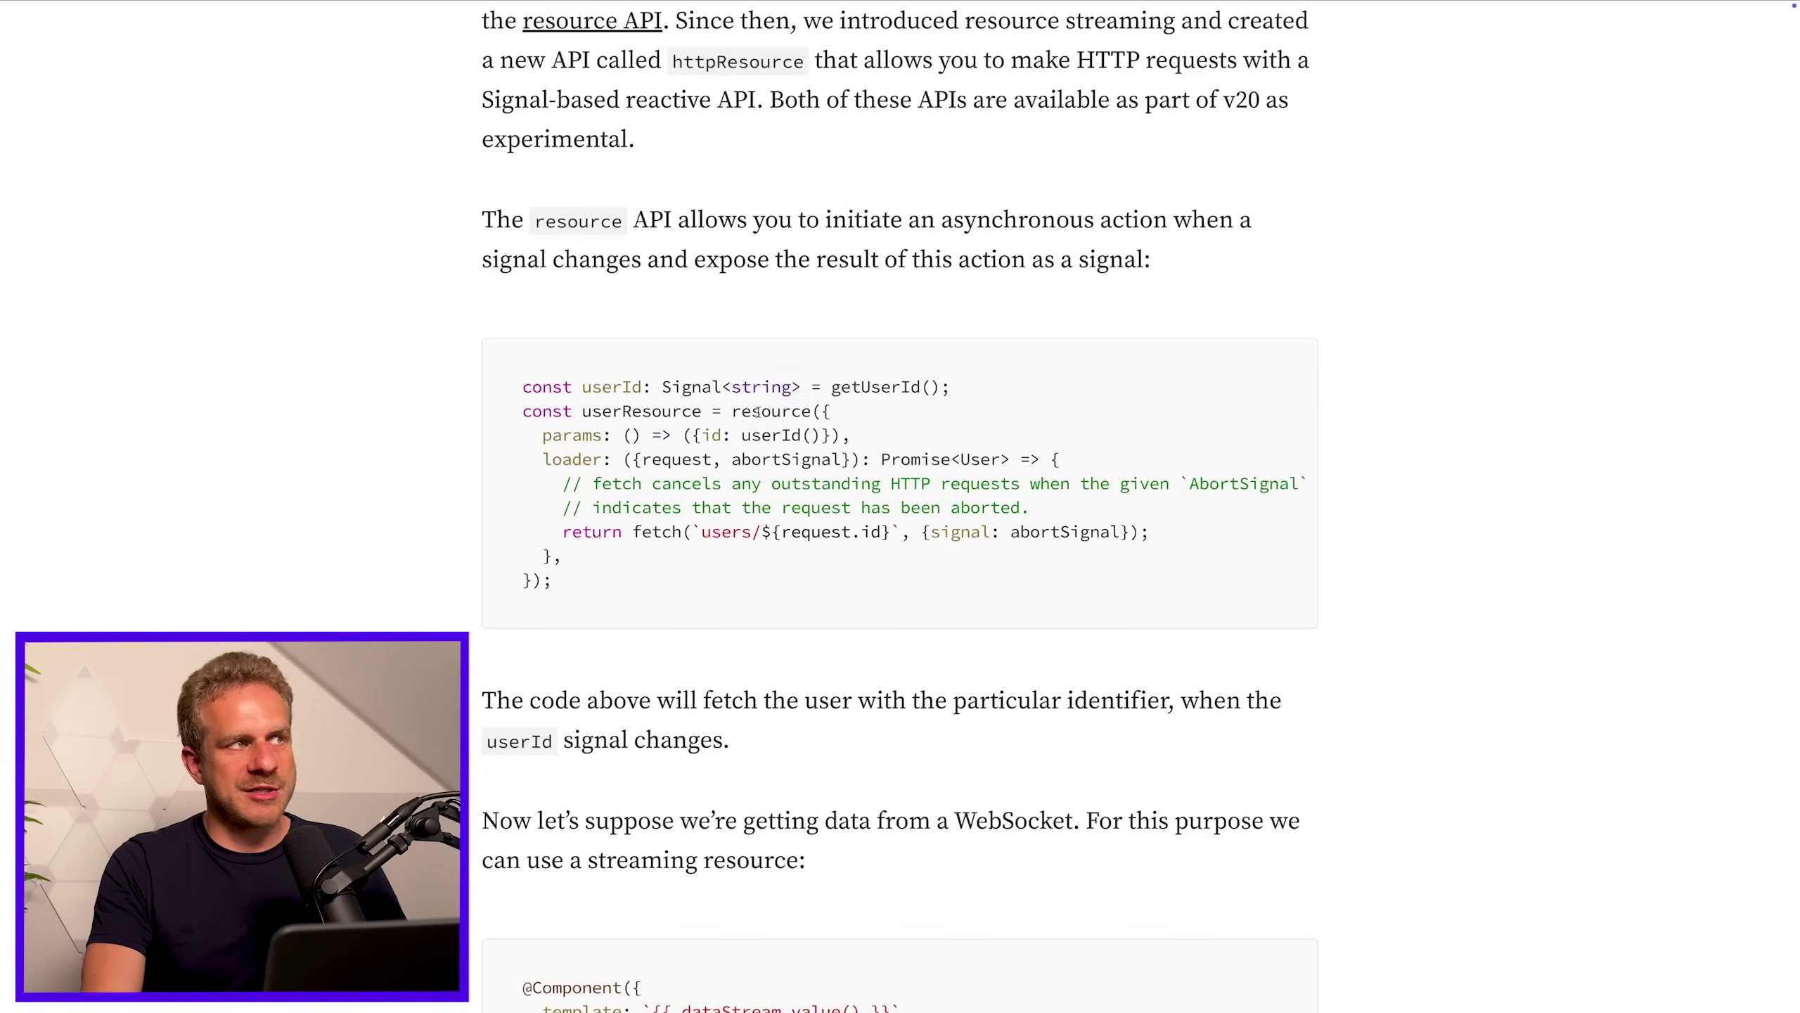
# Highlight 'resource', the loader's return lines, and the fetch URL using request.id
pyautogui.doubleClick(772, 411)
pyautogui.click(892, 436)
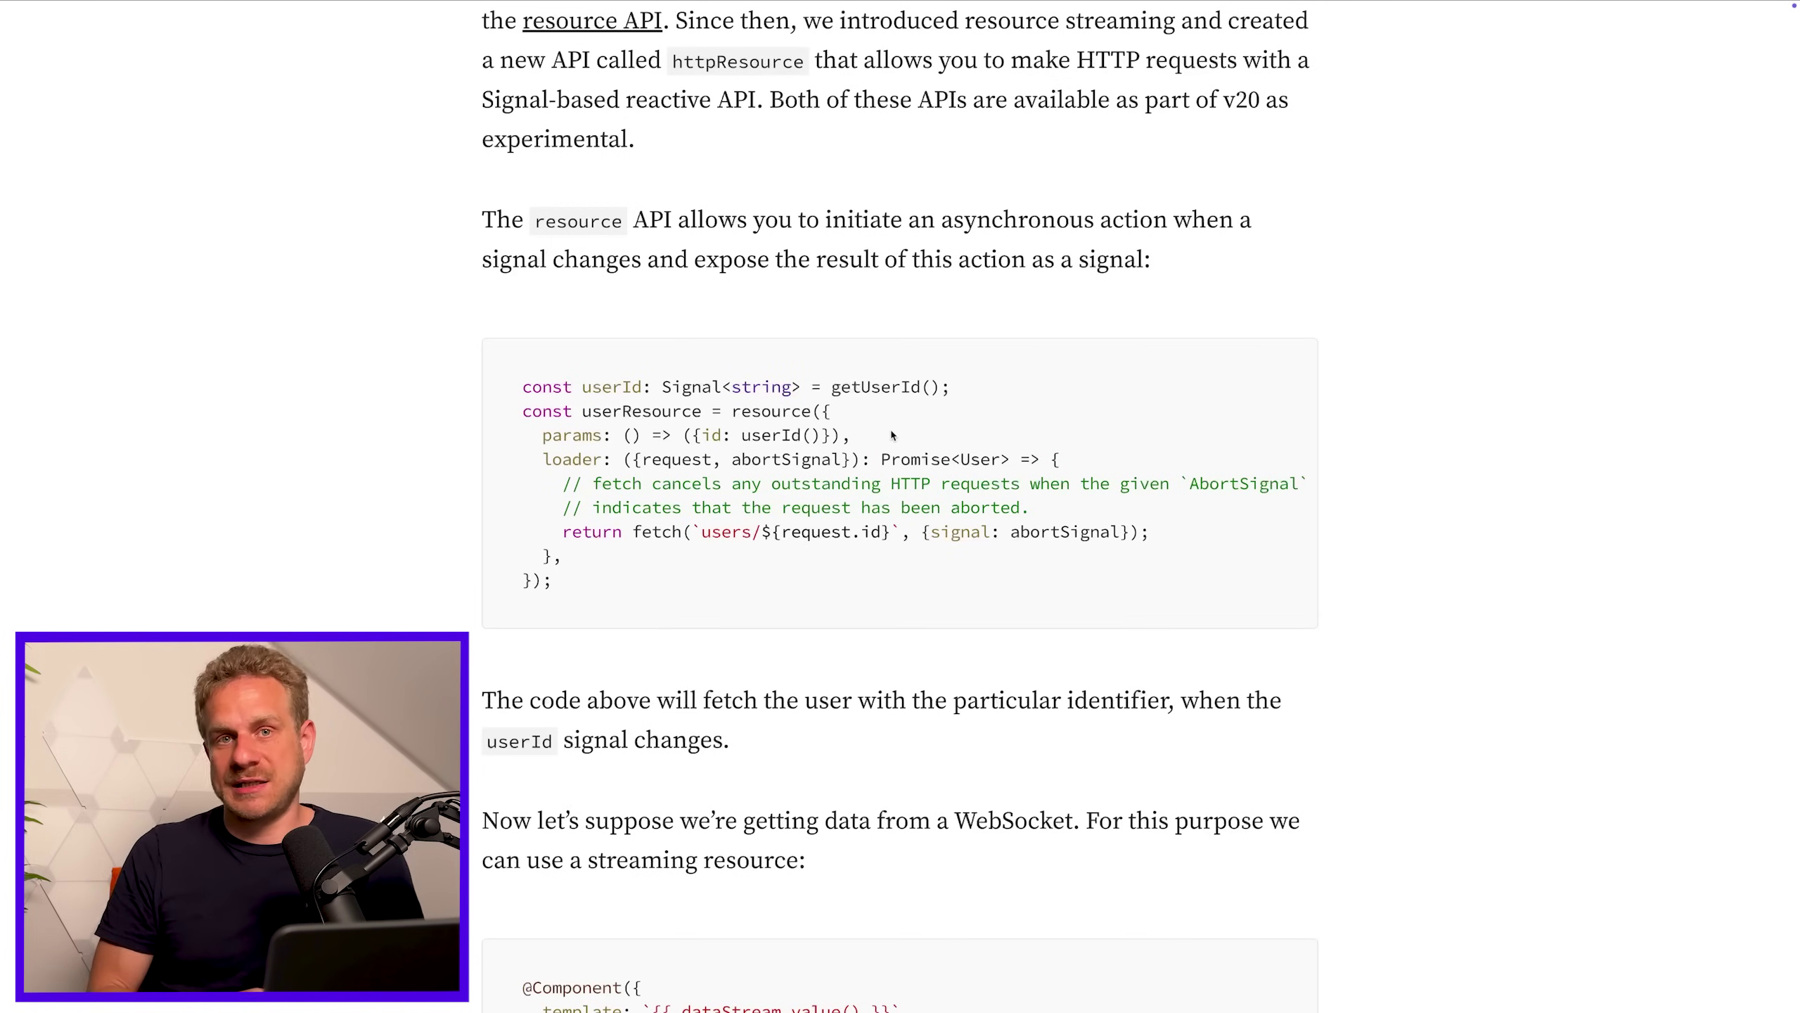
pyautogui.moveTo(606, 458); pyautogui.dragTo(711, 532)
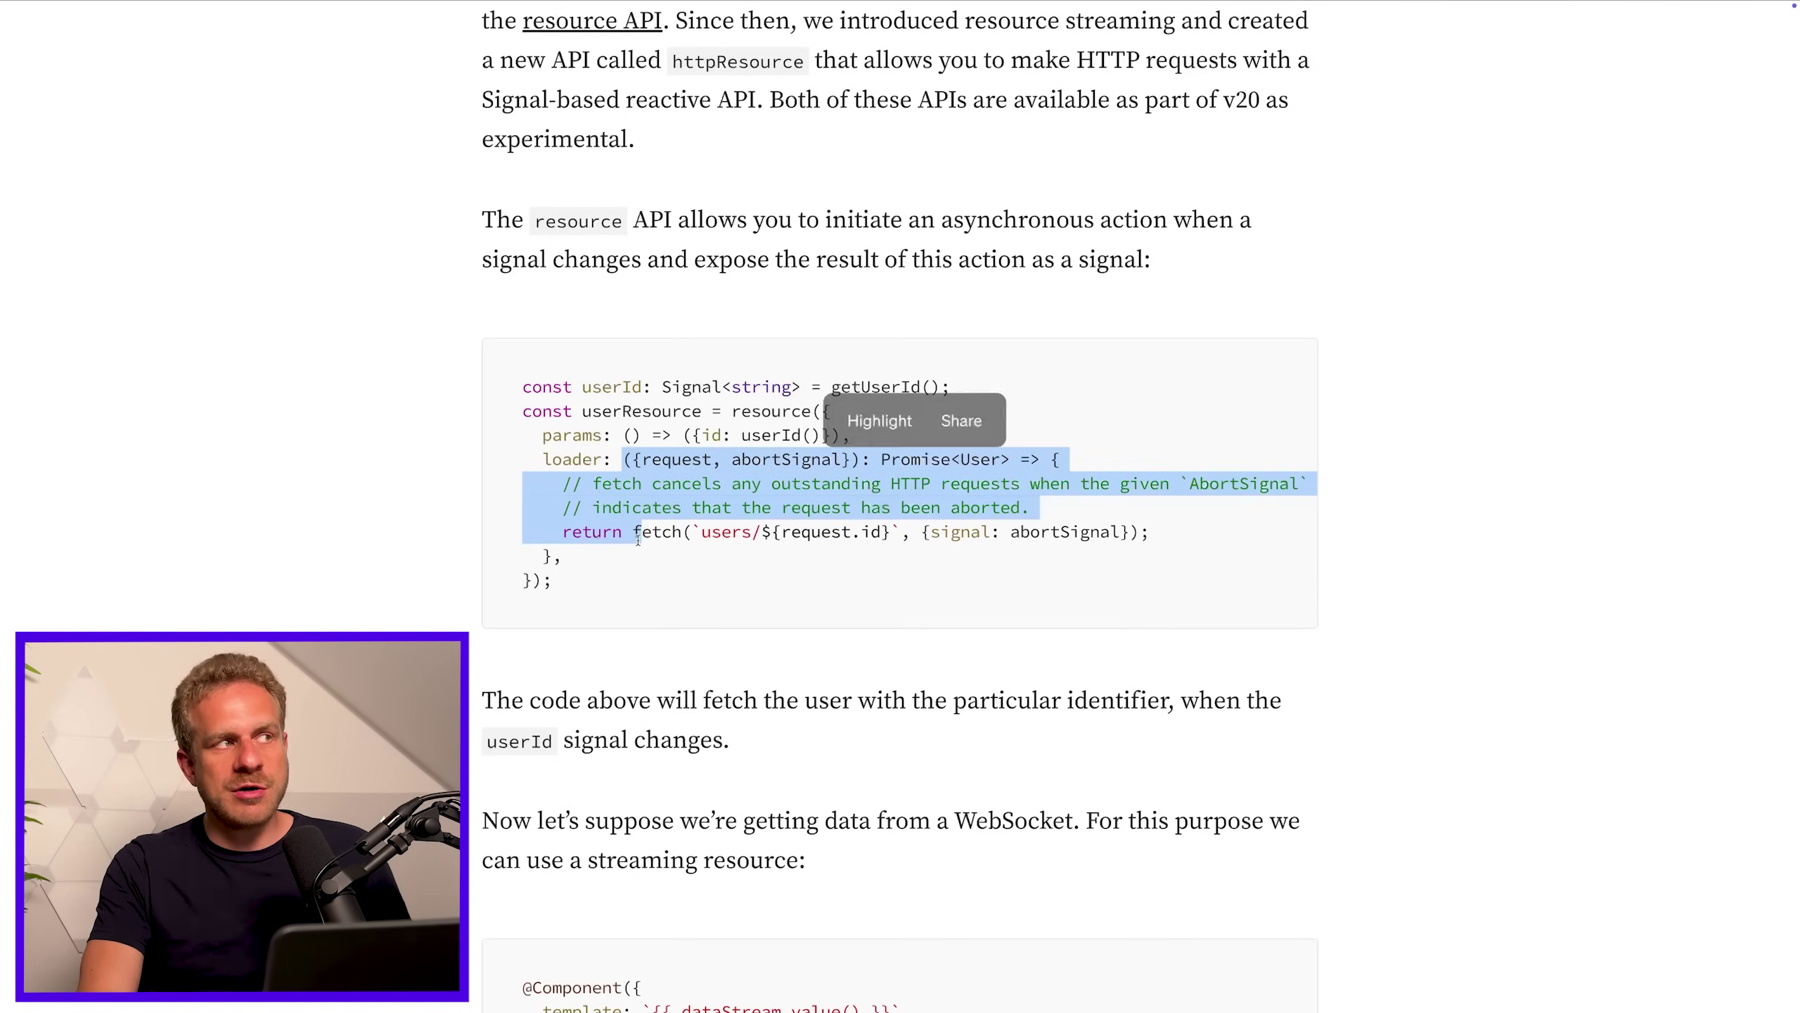
pyautogui.click(720, 605)
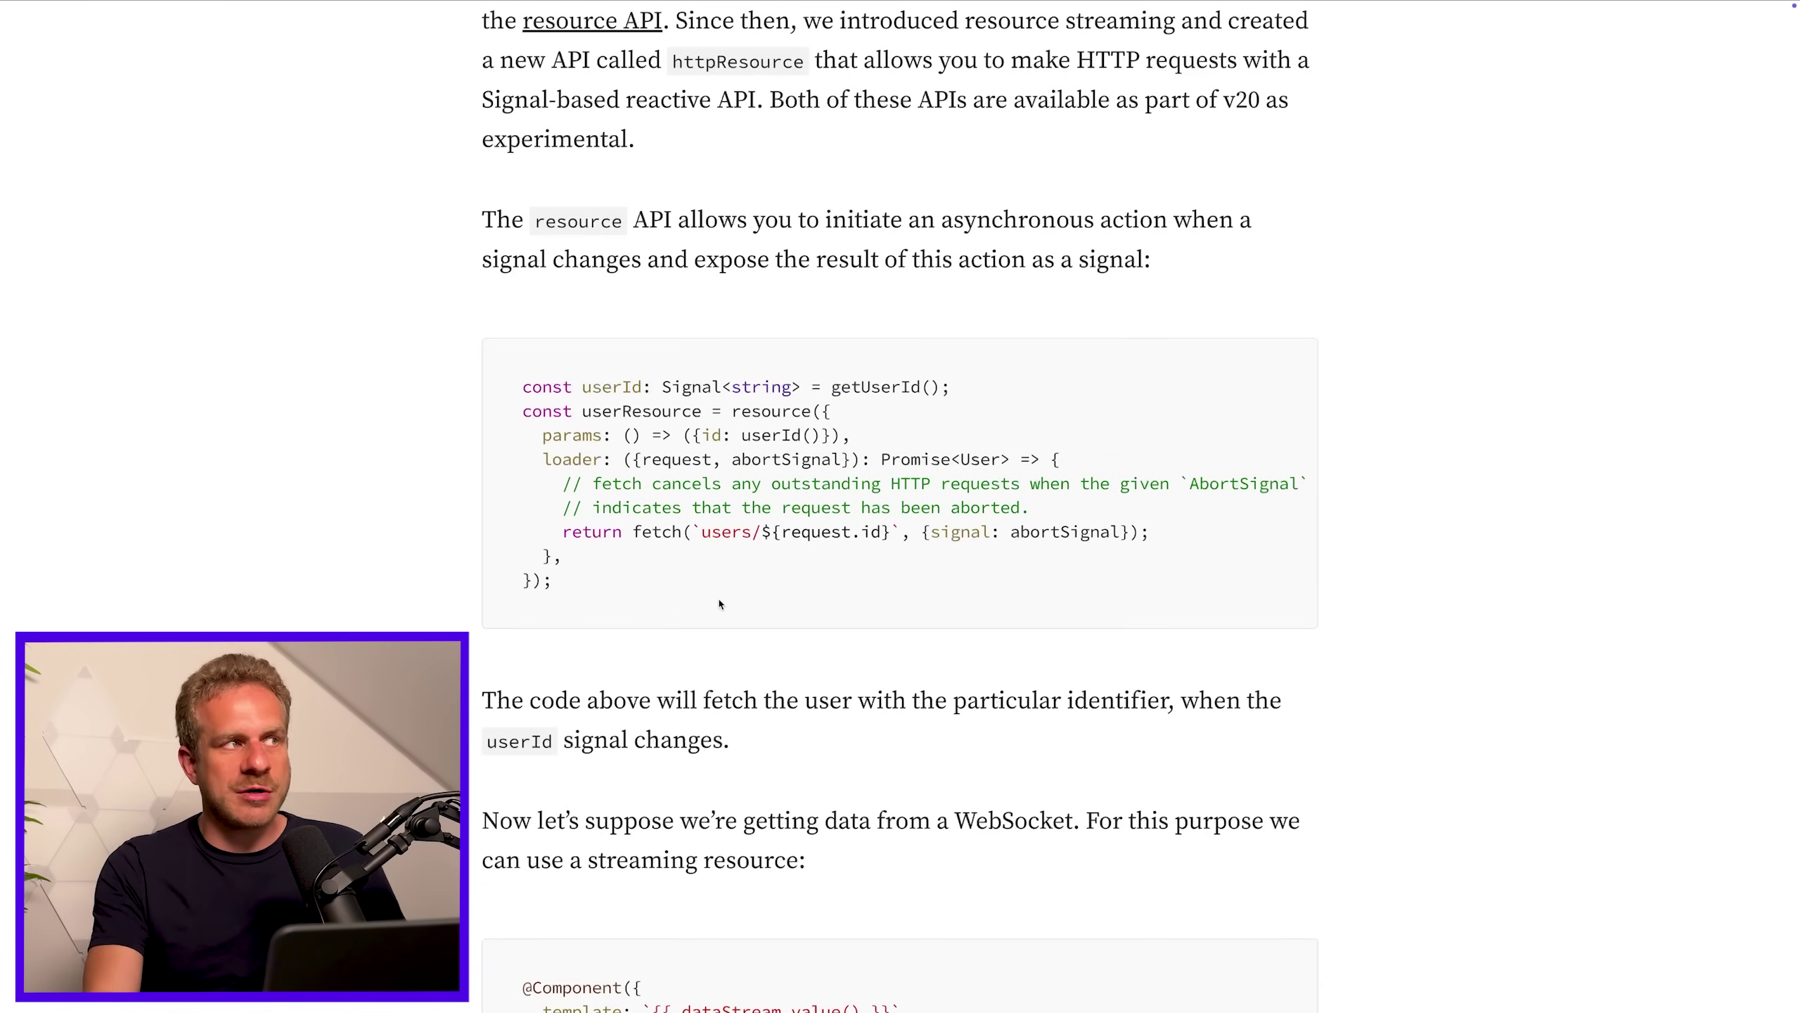
pyautogui.moveTo(779, 530); pyautogui.dragTo(884, 532)
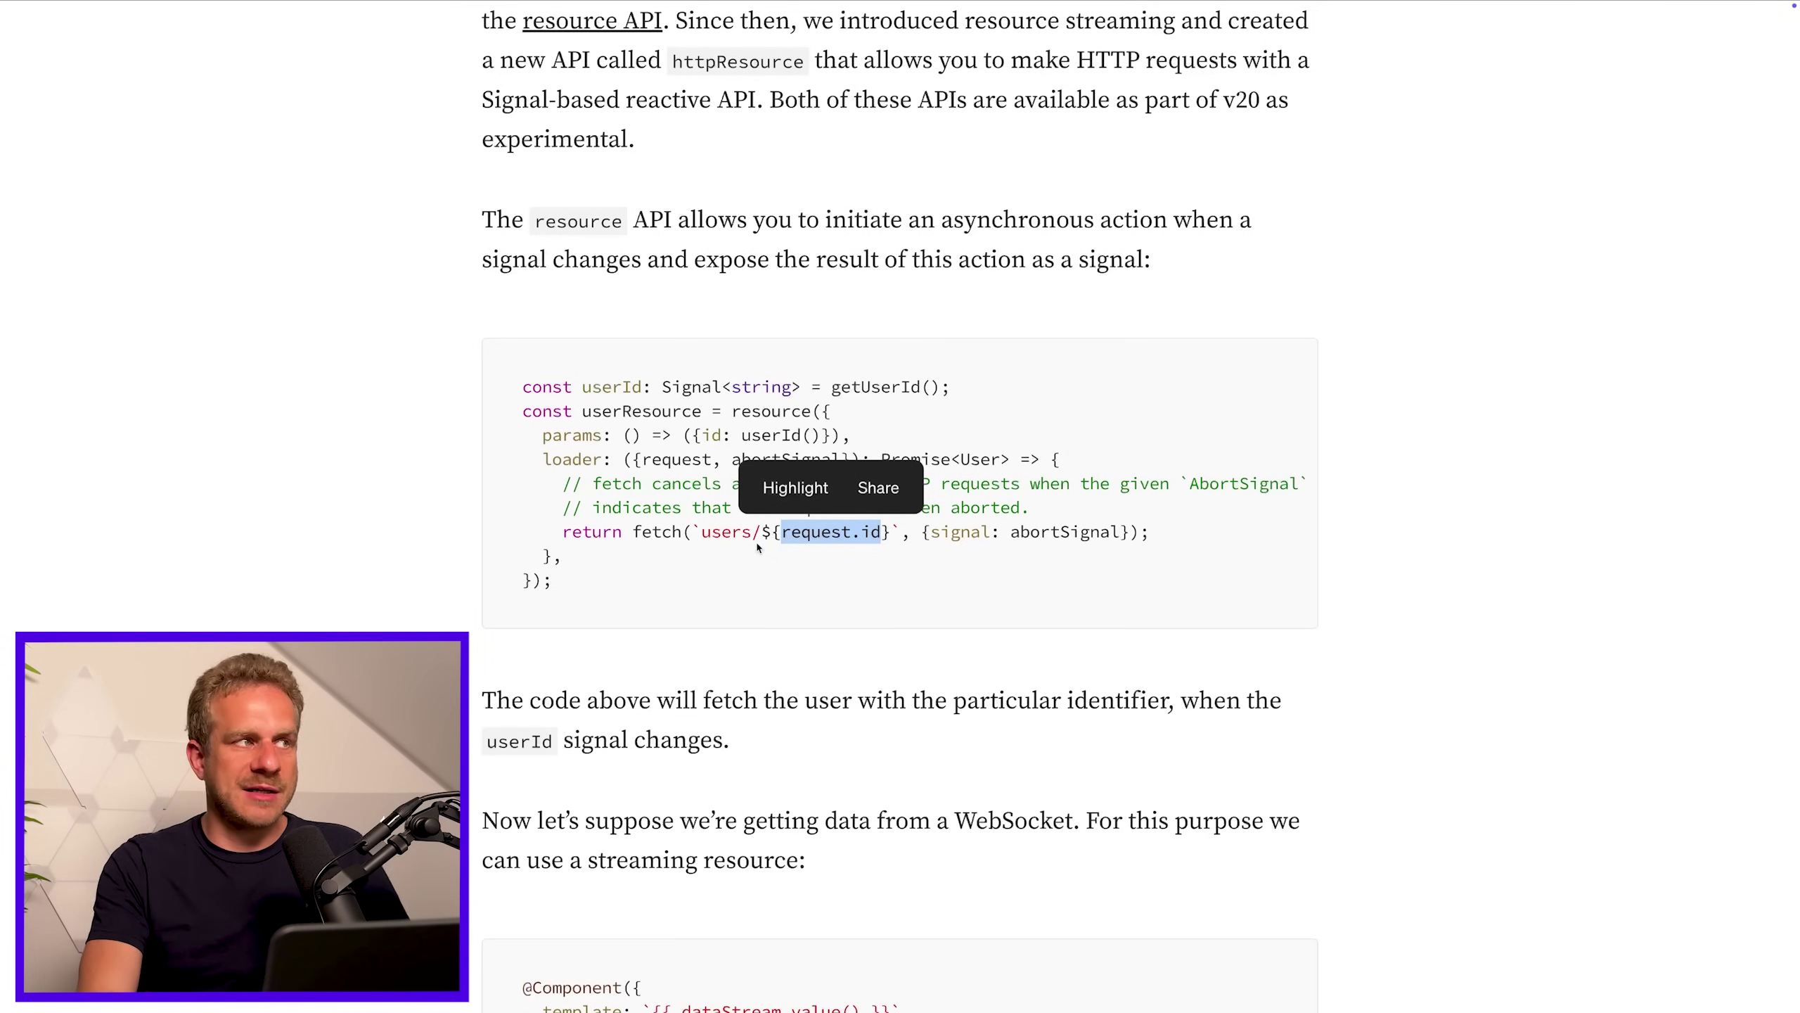
pyautogui.moveTo(633, 532); pyautogui.dragTo(922, 534)
pyautogui.click(916, 594)
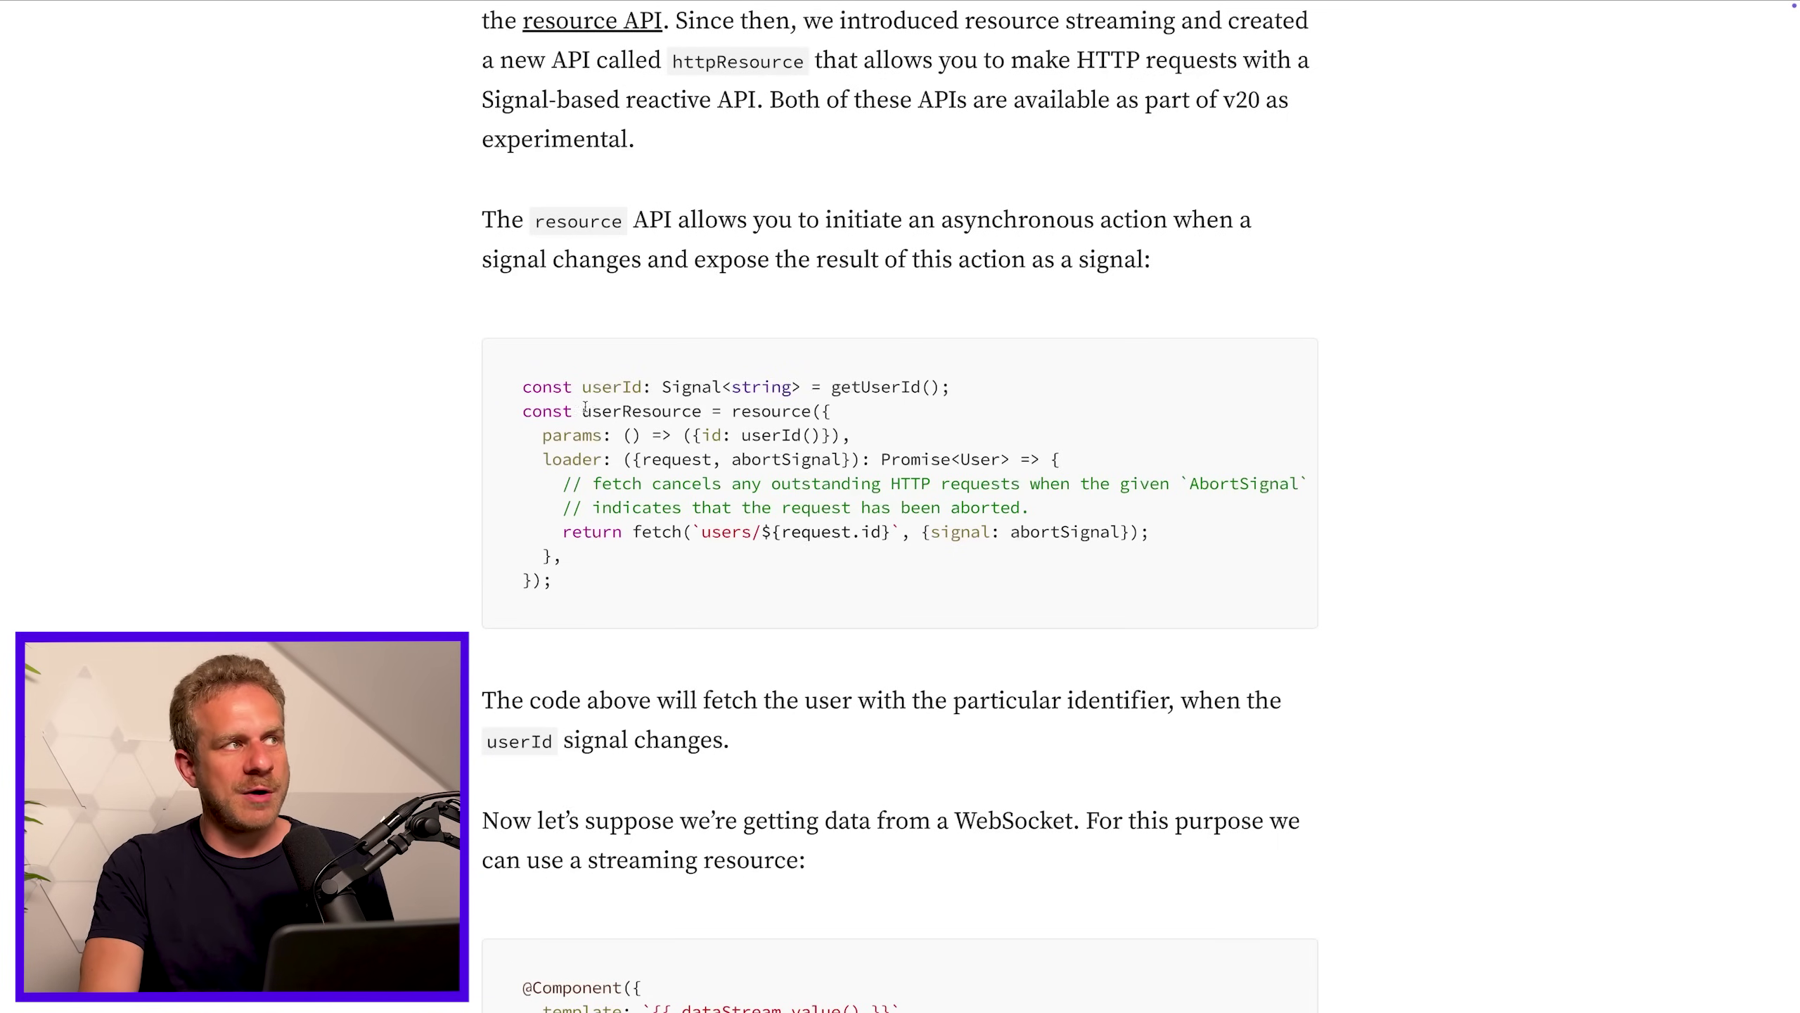
# Highlight 'userResource', 'resource' and the surrounding resource example lines
pyautogui.moveTo(585, 410); pyautogui.dragTo(731, 411)
pyautogui.doubleClick(770, 412)
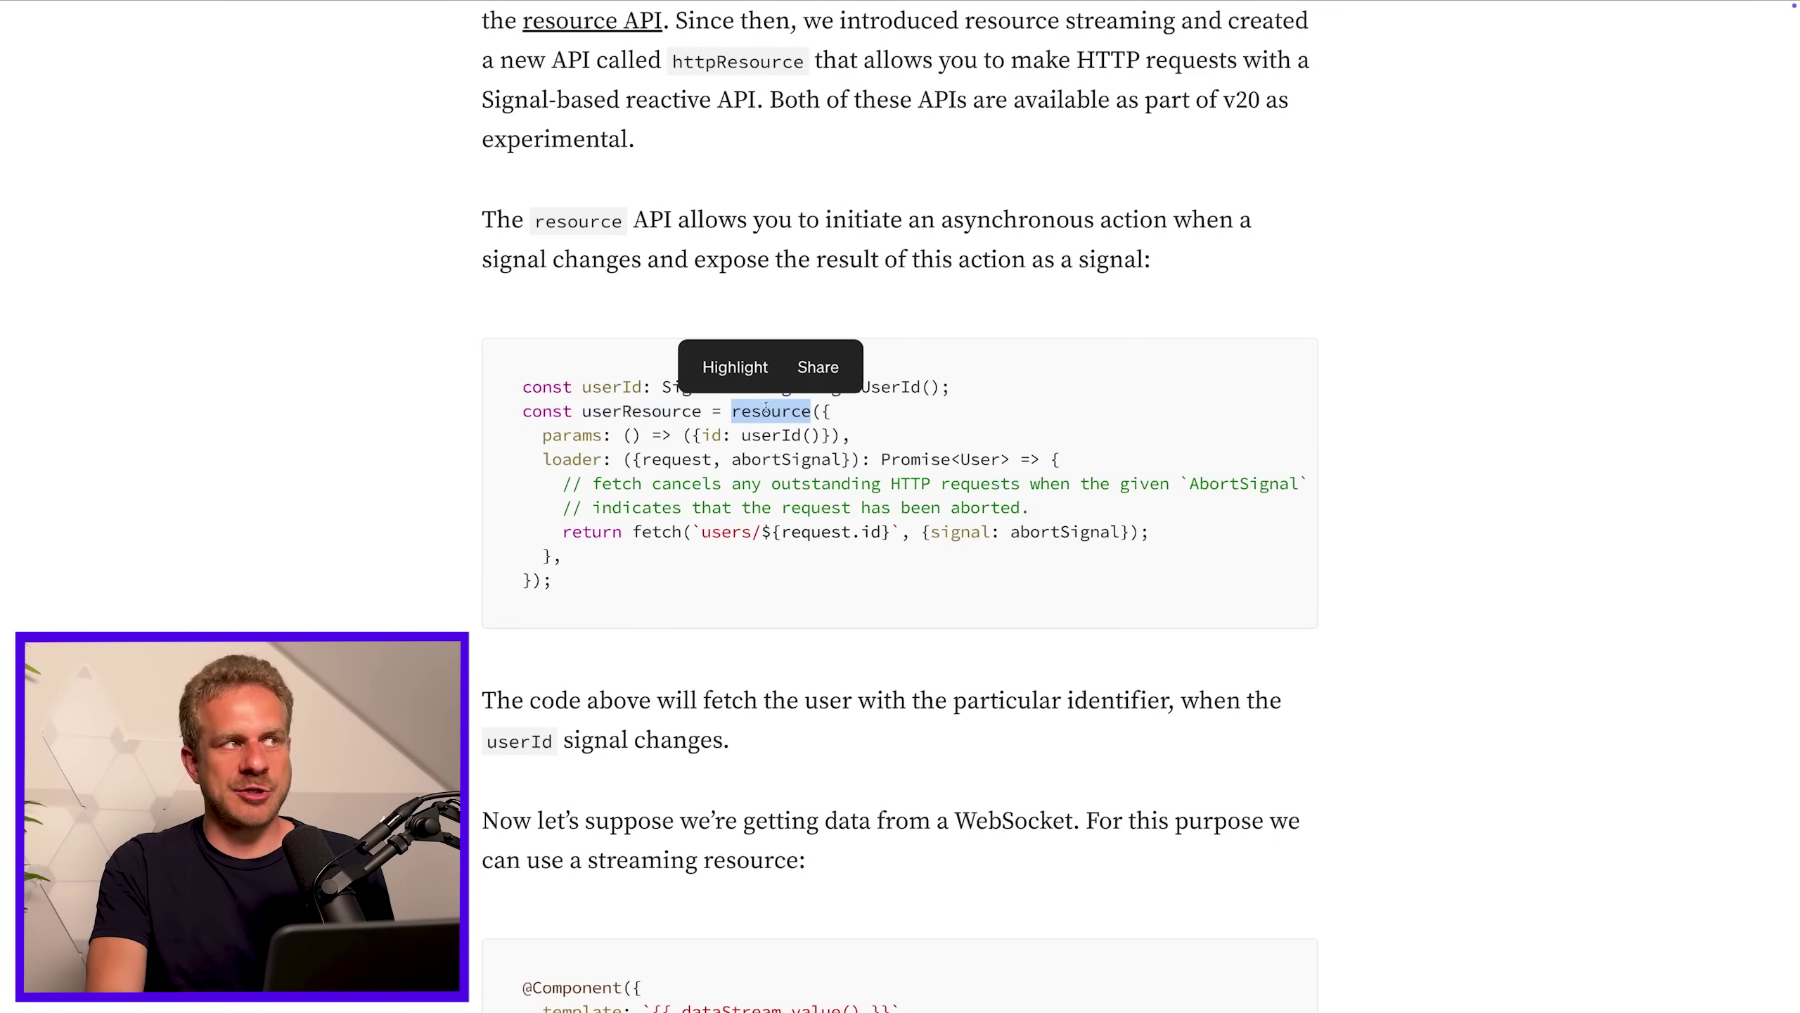
pyautogui.doubleClick(641, 411)
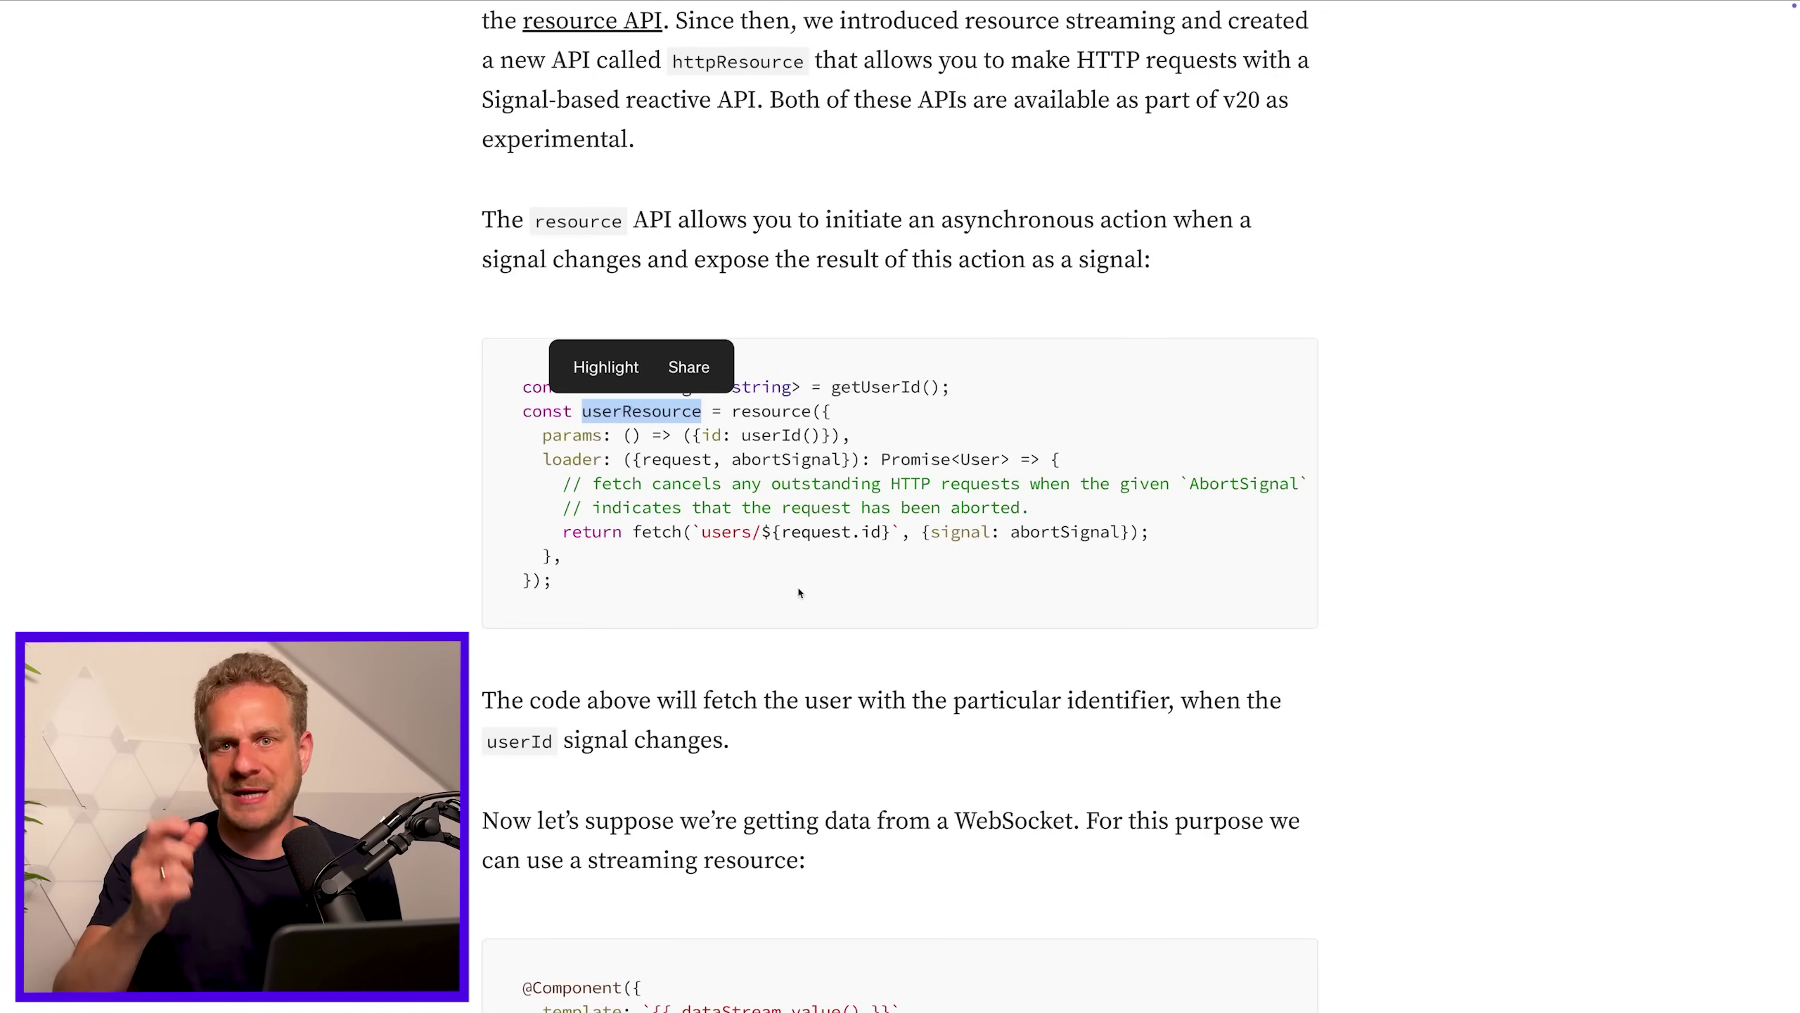
pyautogui.click(798, 593)
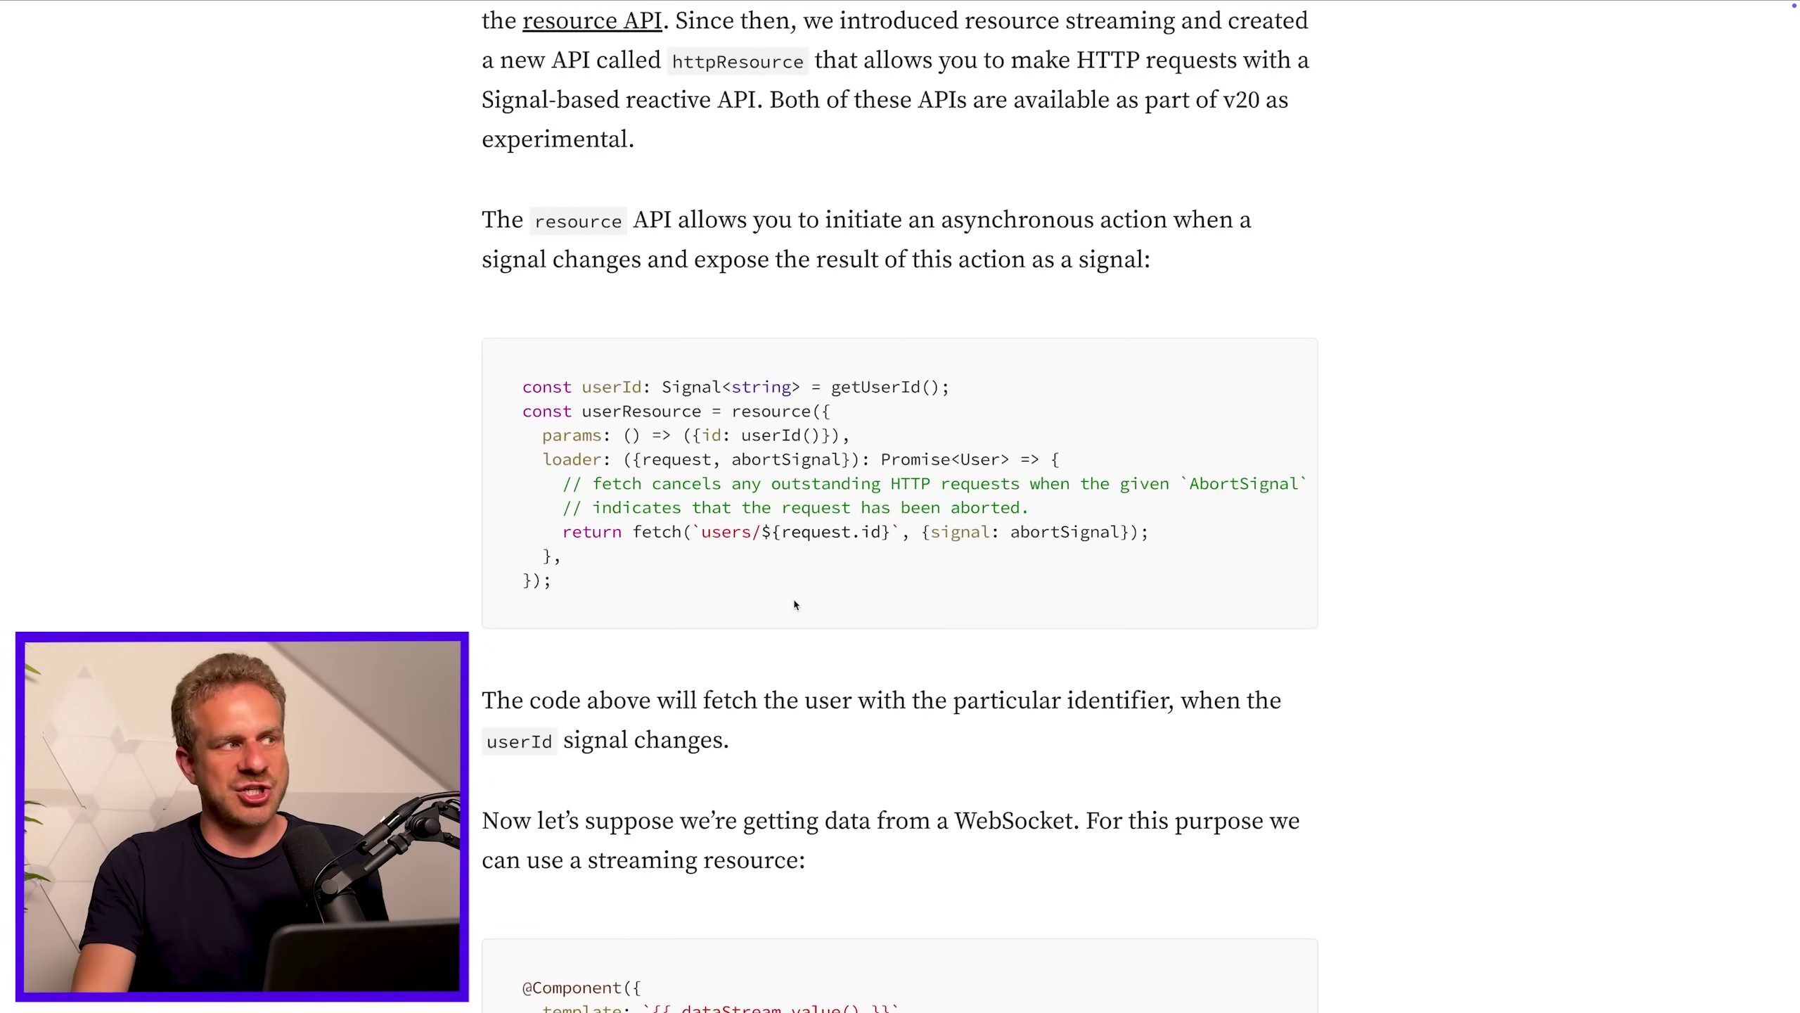
pyautogui.moveTo(624, 407); pyautogui.dragTo(716, 591)
pyautogui.click(716, 597)
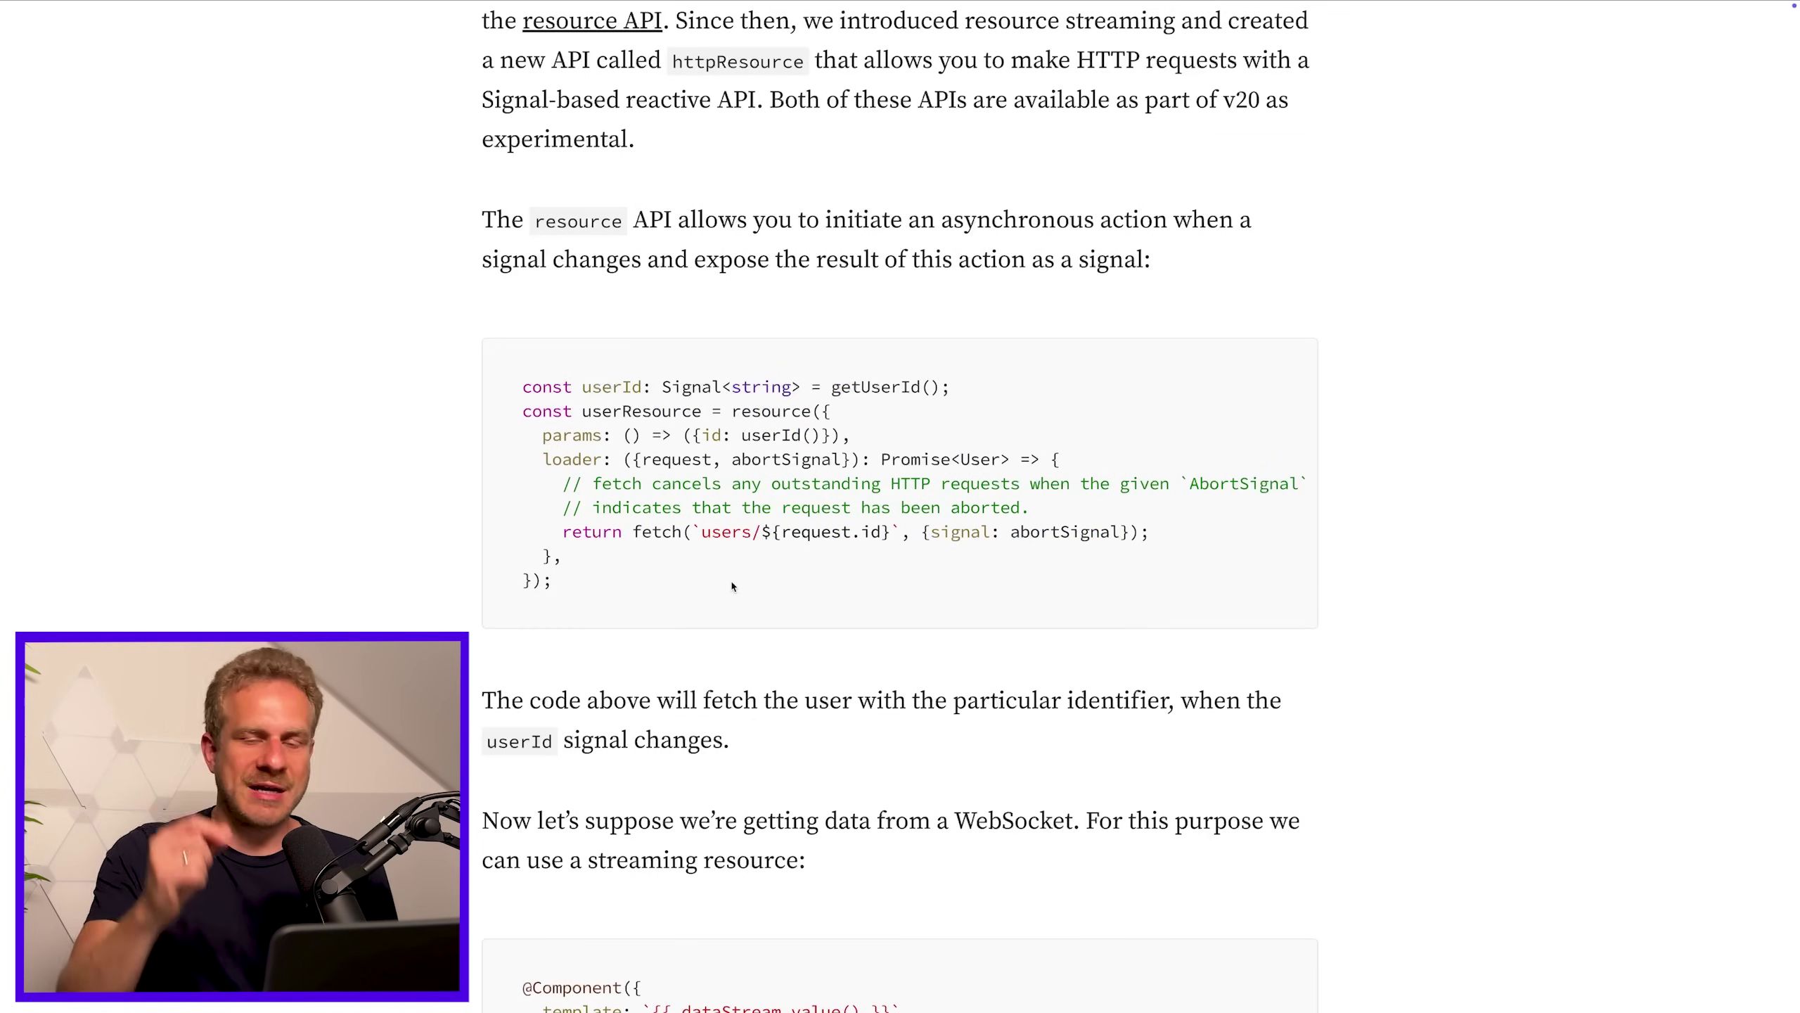
pyautogui.doubleClick(770, 412)
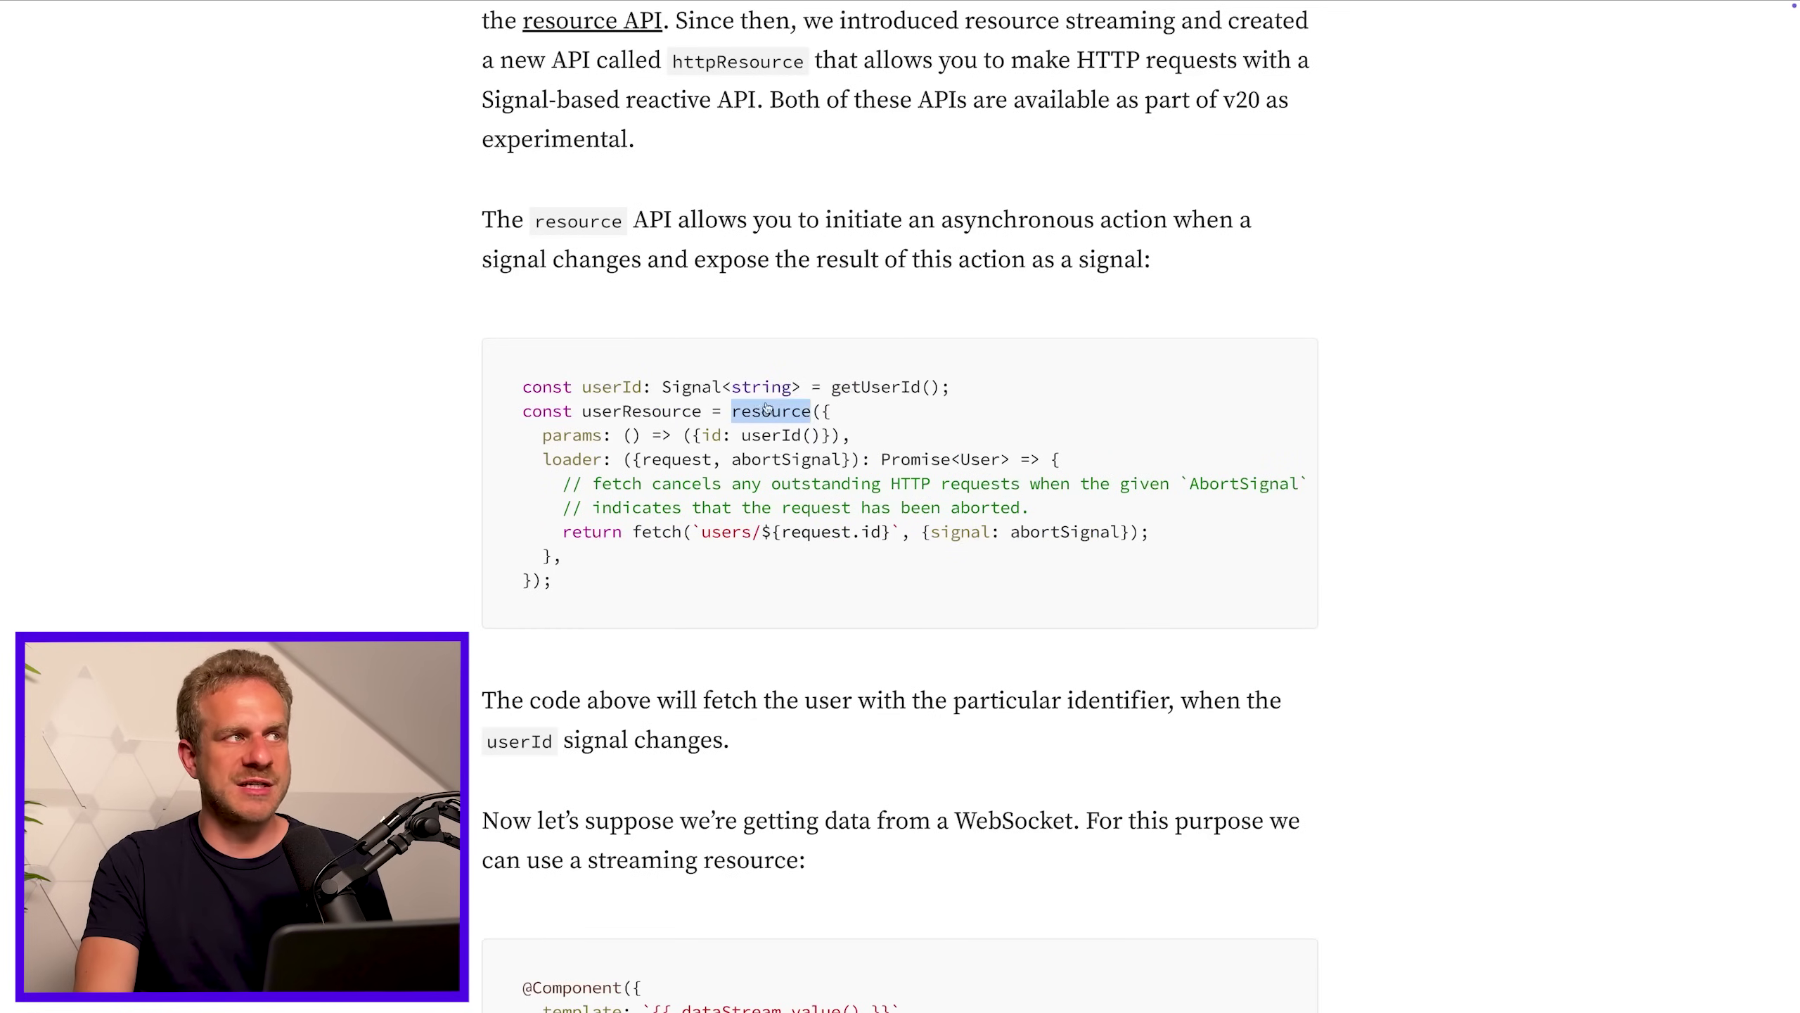
pyautogui.scroll(-5, 788, 606)
pyautogui.scroll(-5, 788, 606)
pyautogui.scroll(-3, 792, 616)
pyautogui.scroll(-5, 793, 617)
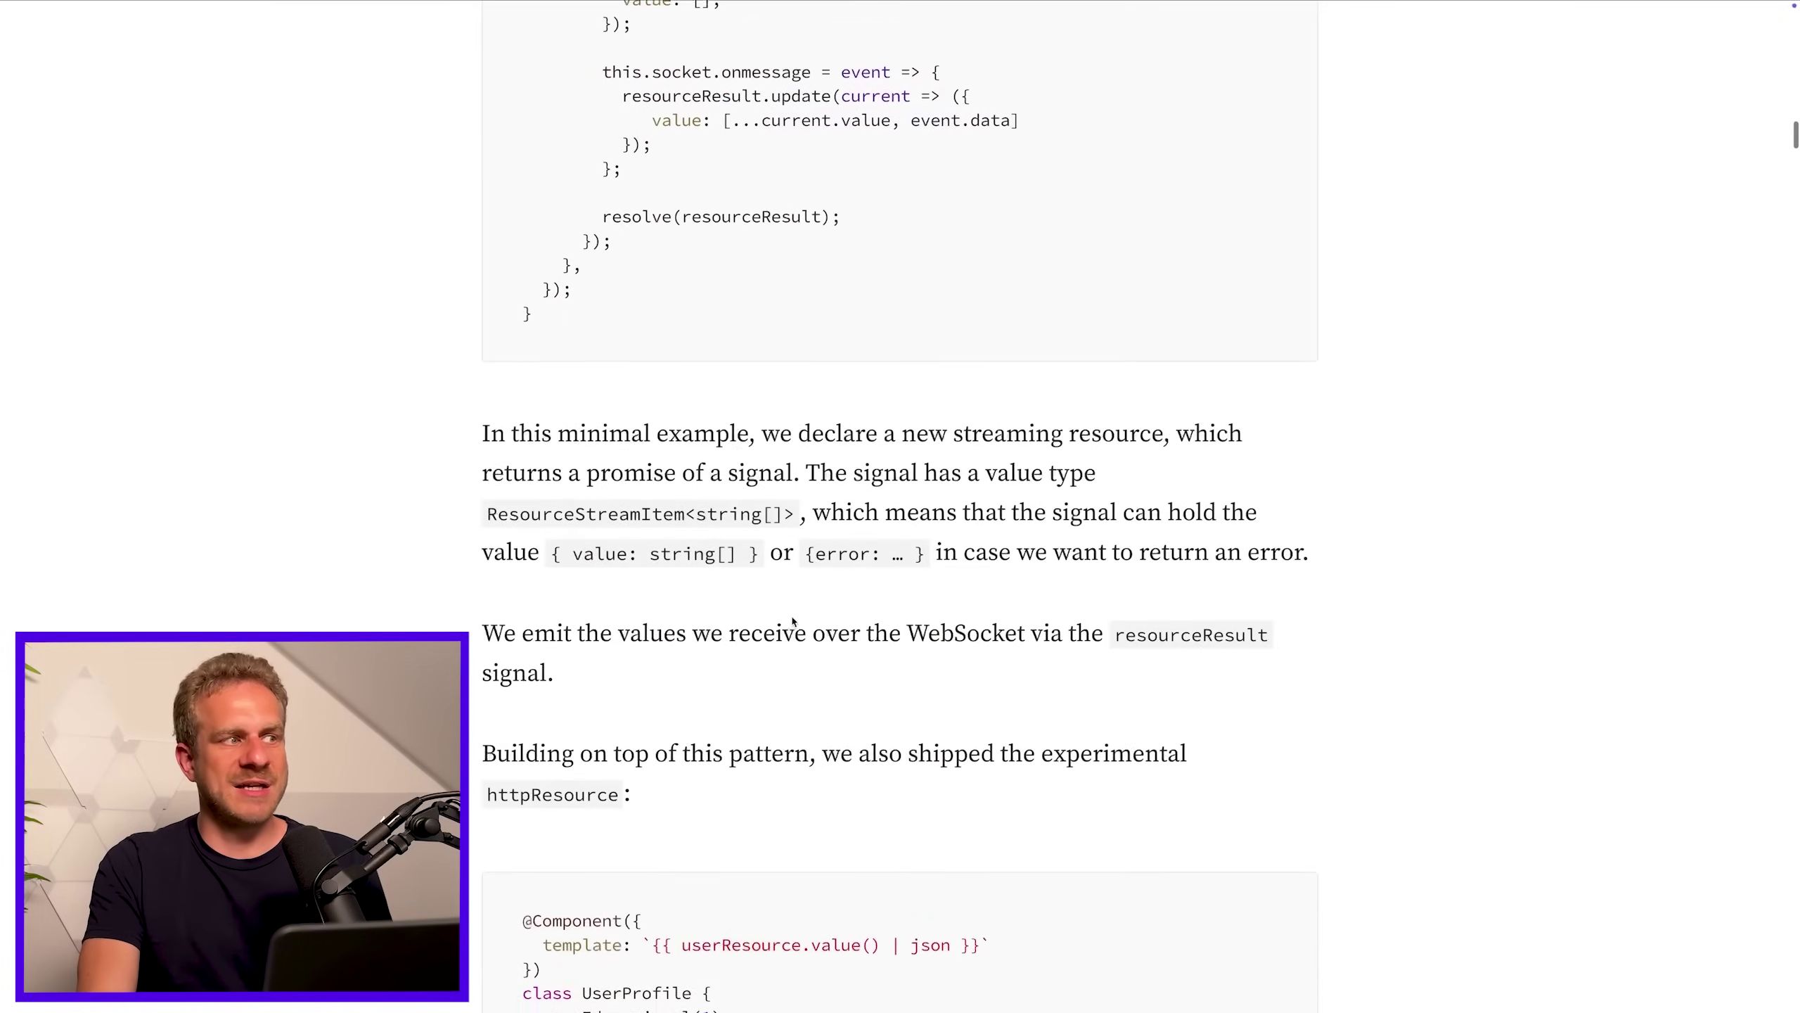
pyautogui.scroll(-5, 792, 616)
pyautogui.scroll(-3, 792, 616)
# Select 'httpResource' in the UserProfile snippet, then deselect it
pyautogui.doubleClick(752, 583)
pyautogui.scroll(-1, 778, 583)
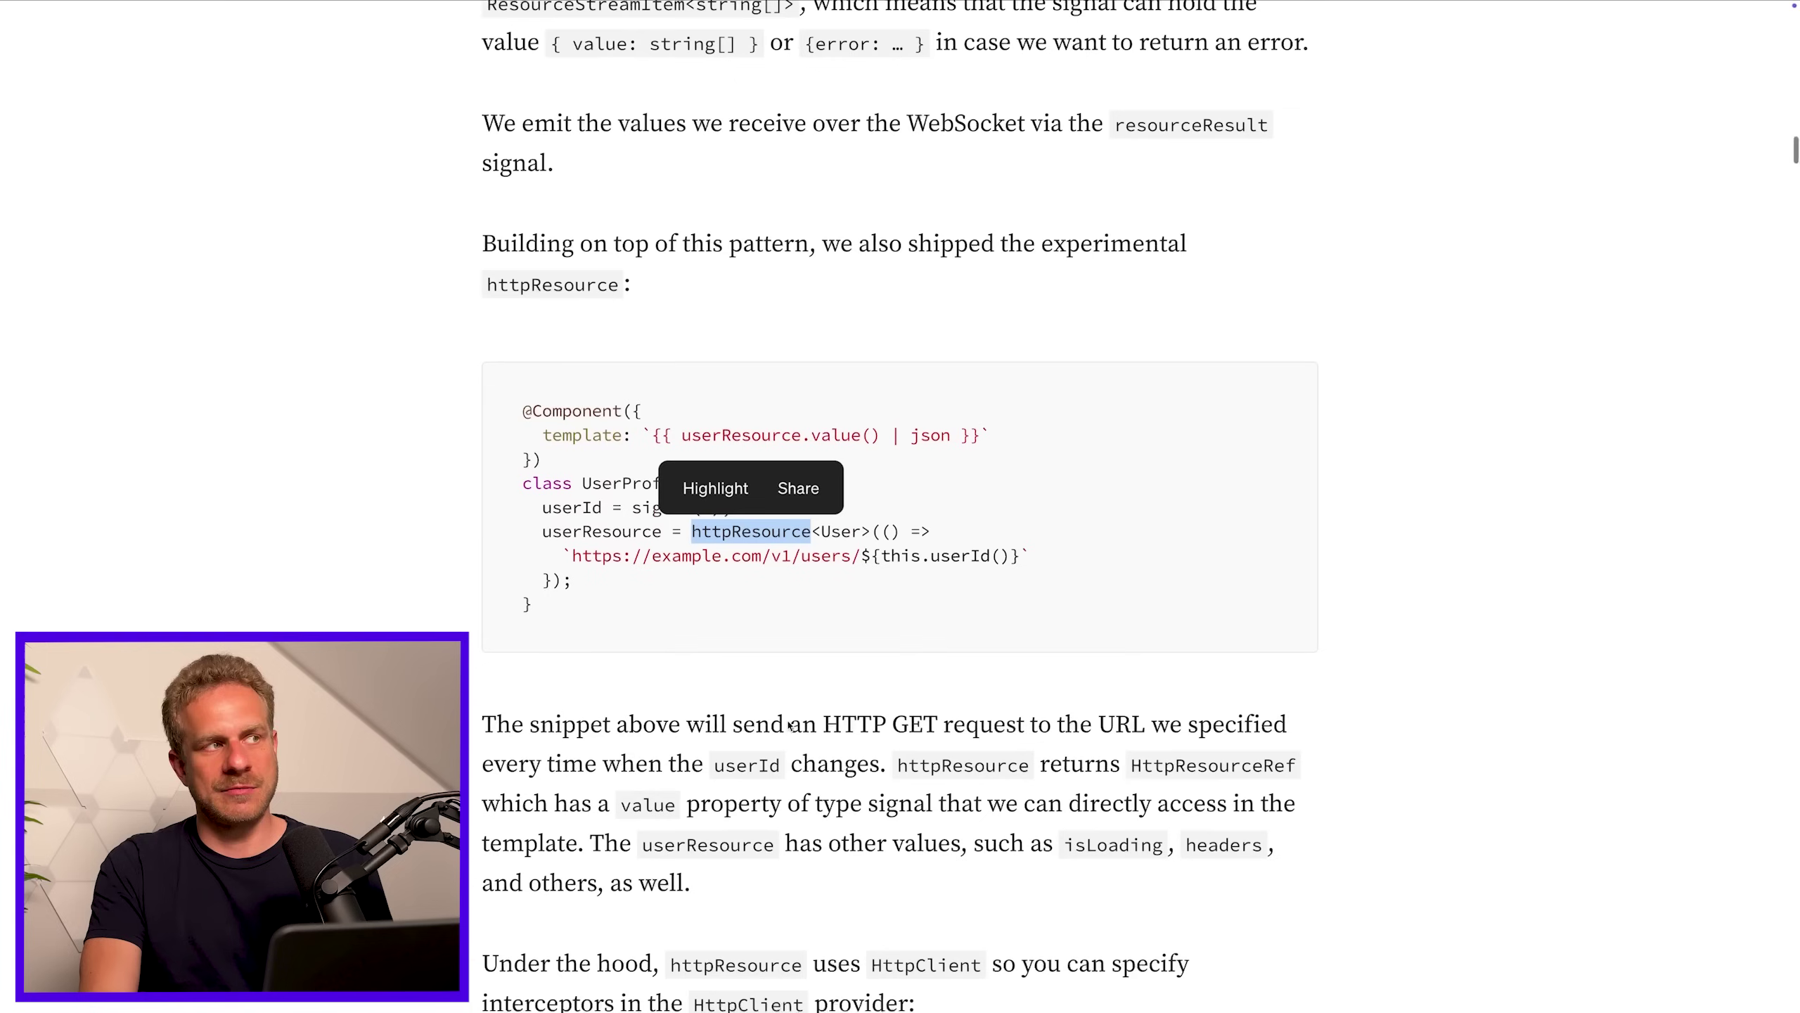
pyautogui.click(799, 654)
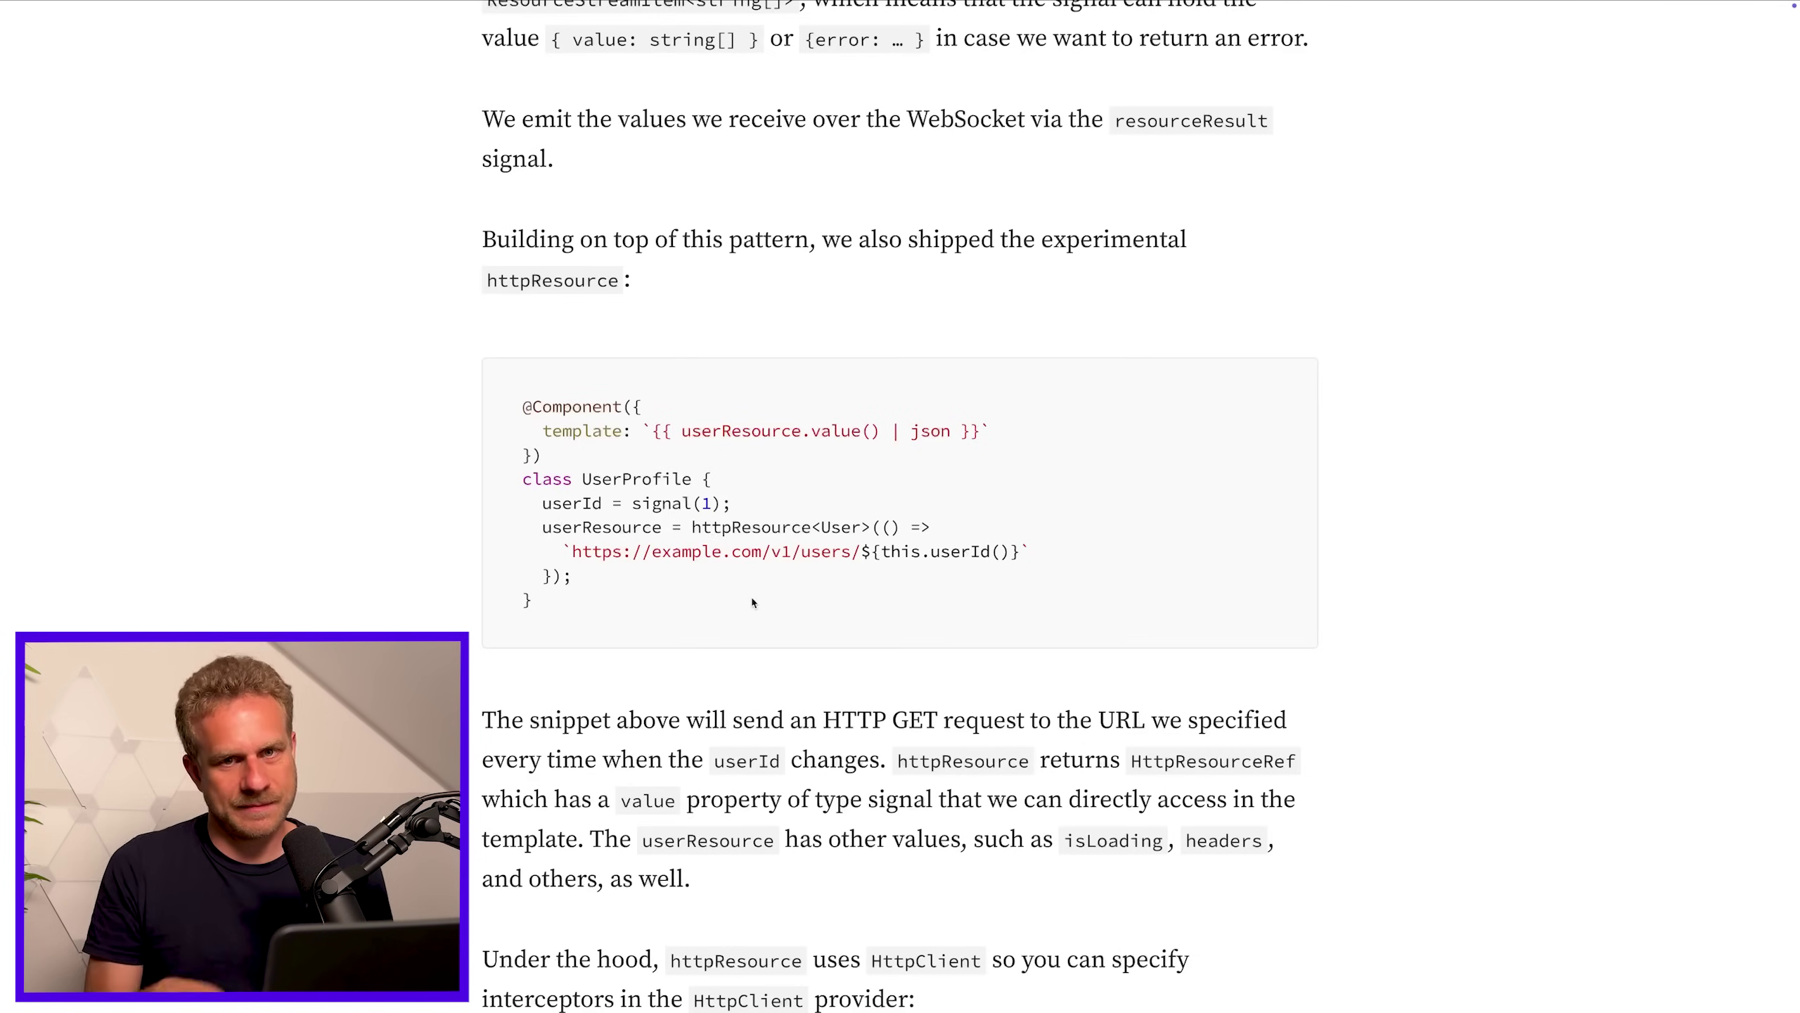
pyautogui.scroll(-2, 1344, 788)
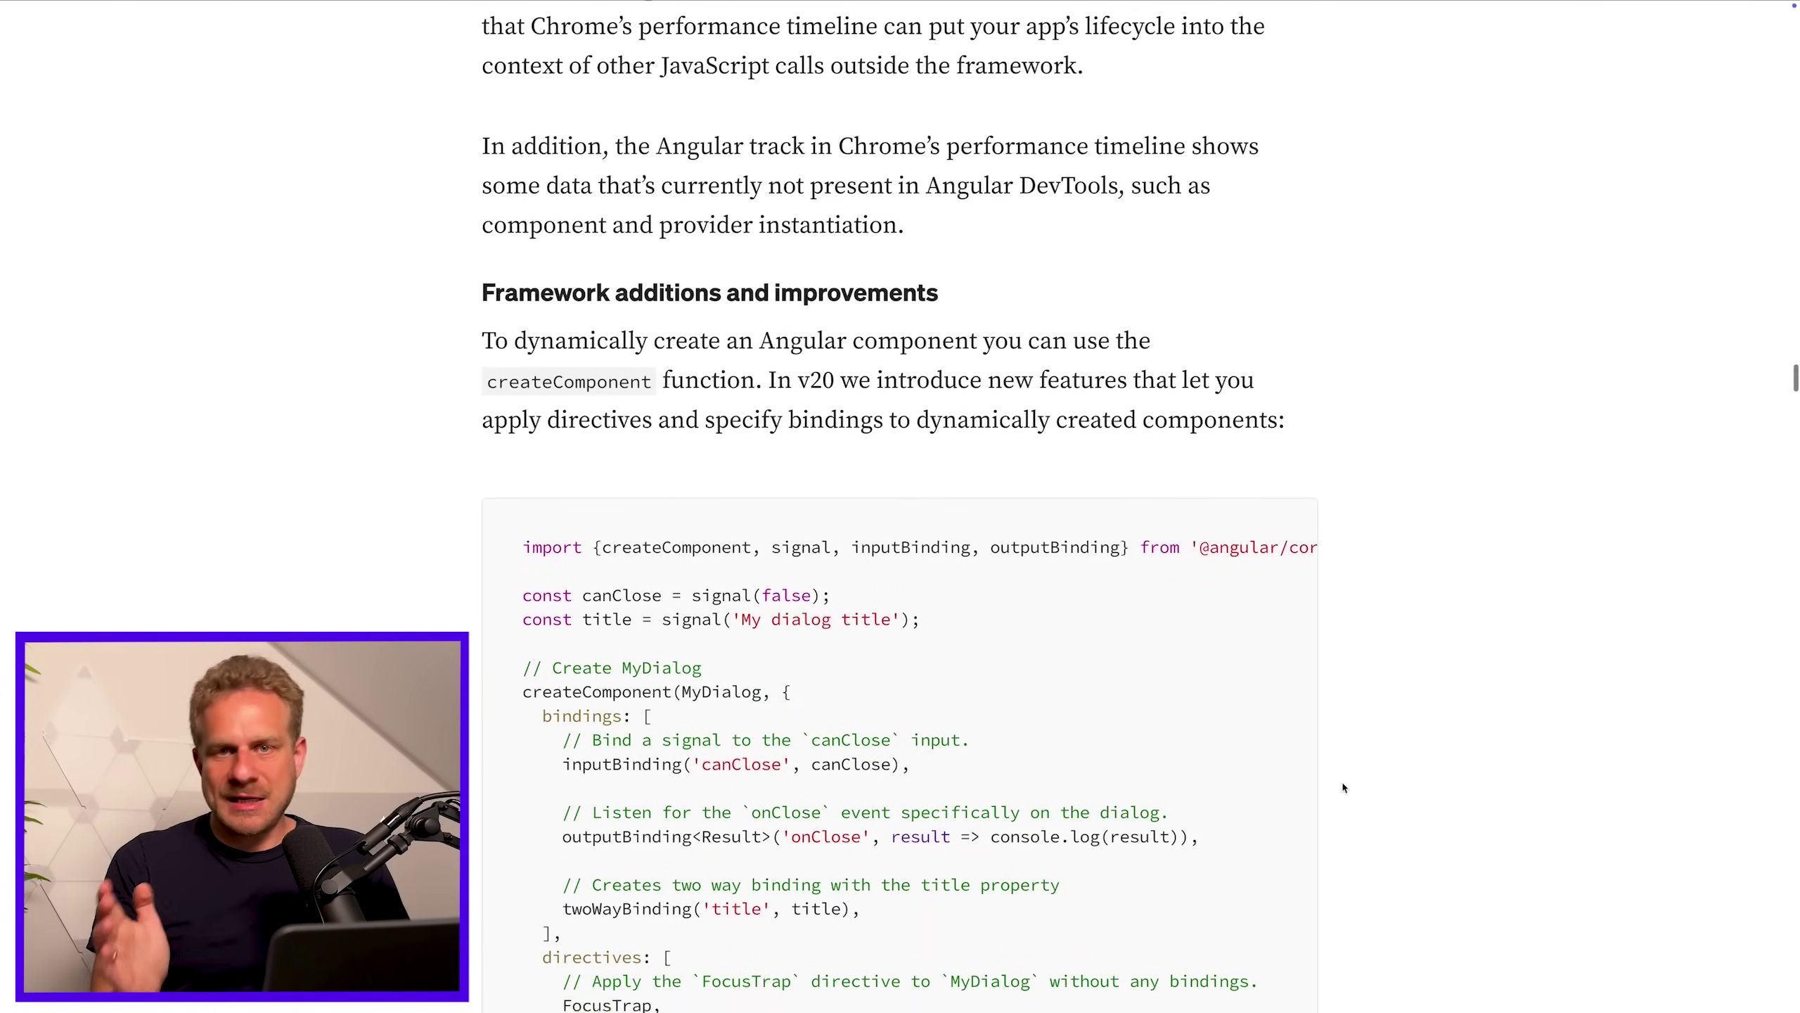
pyautogui.scroll(-3, 1344, 788)
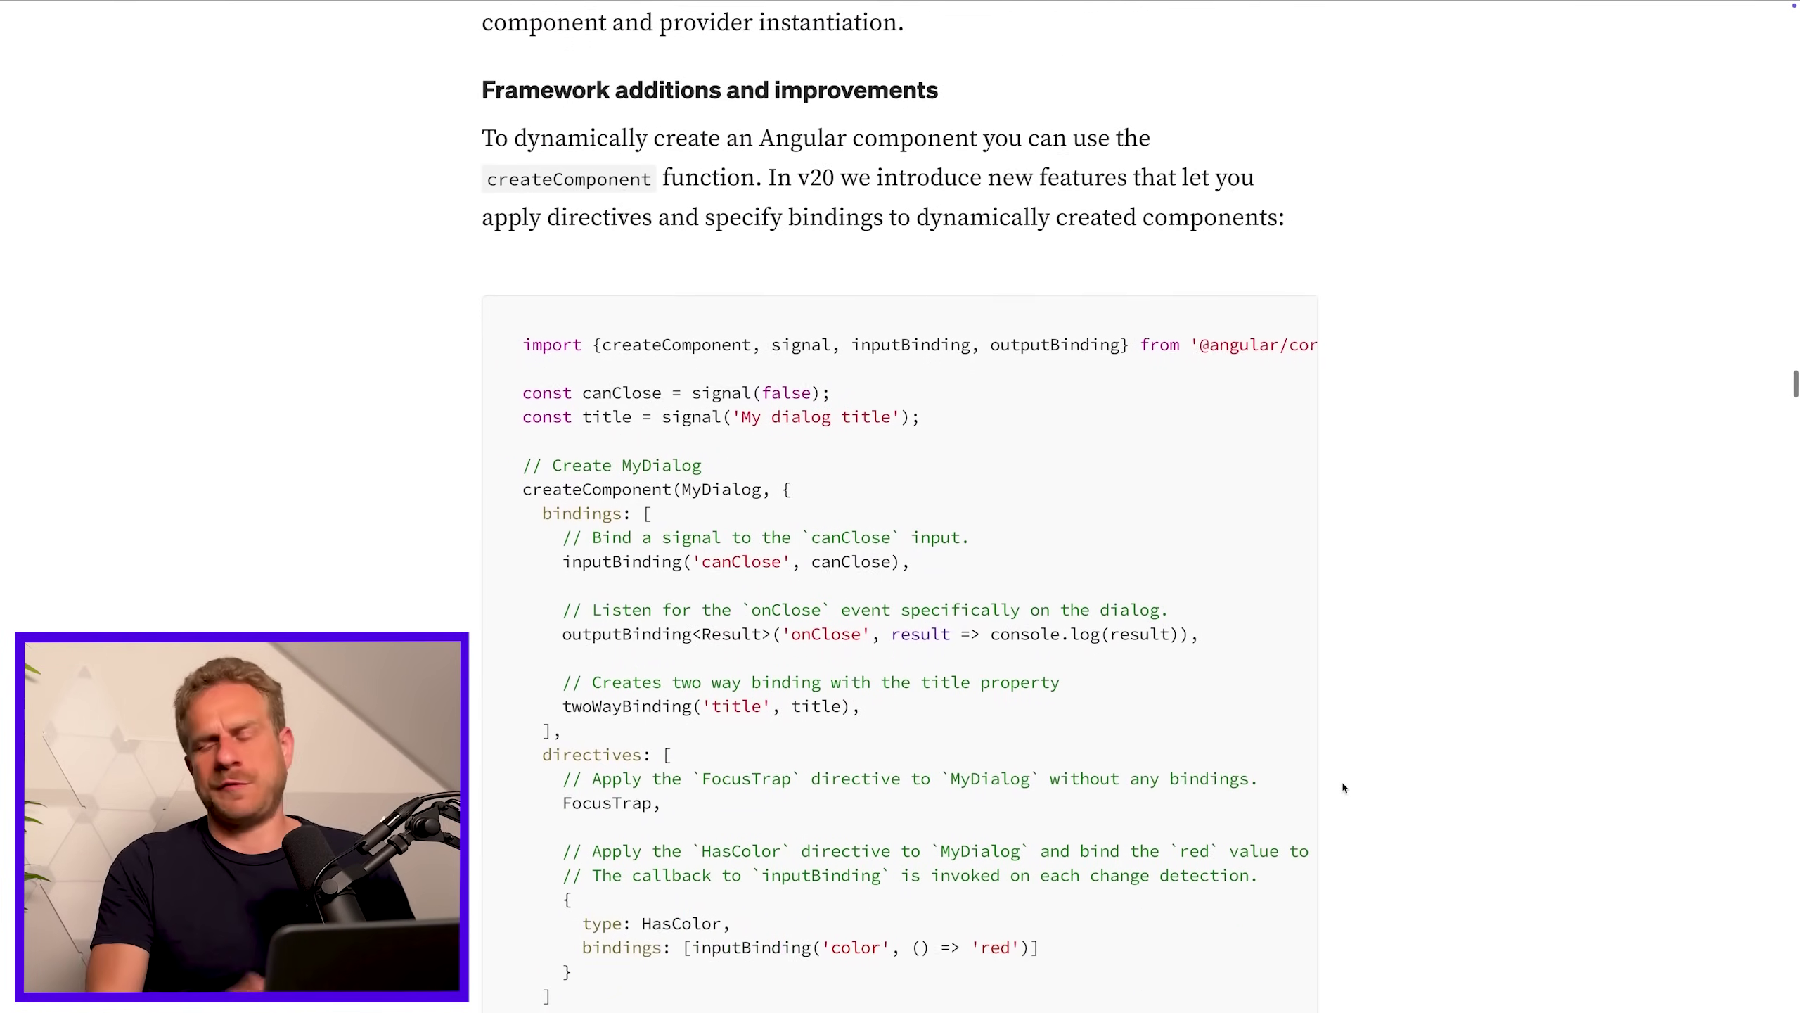
pyautogui.scroll(-1, 1343, 787)
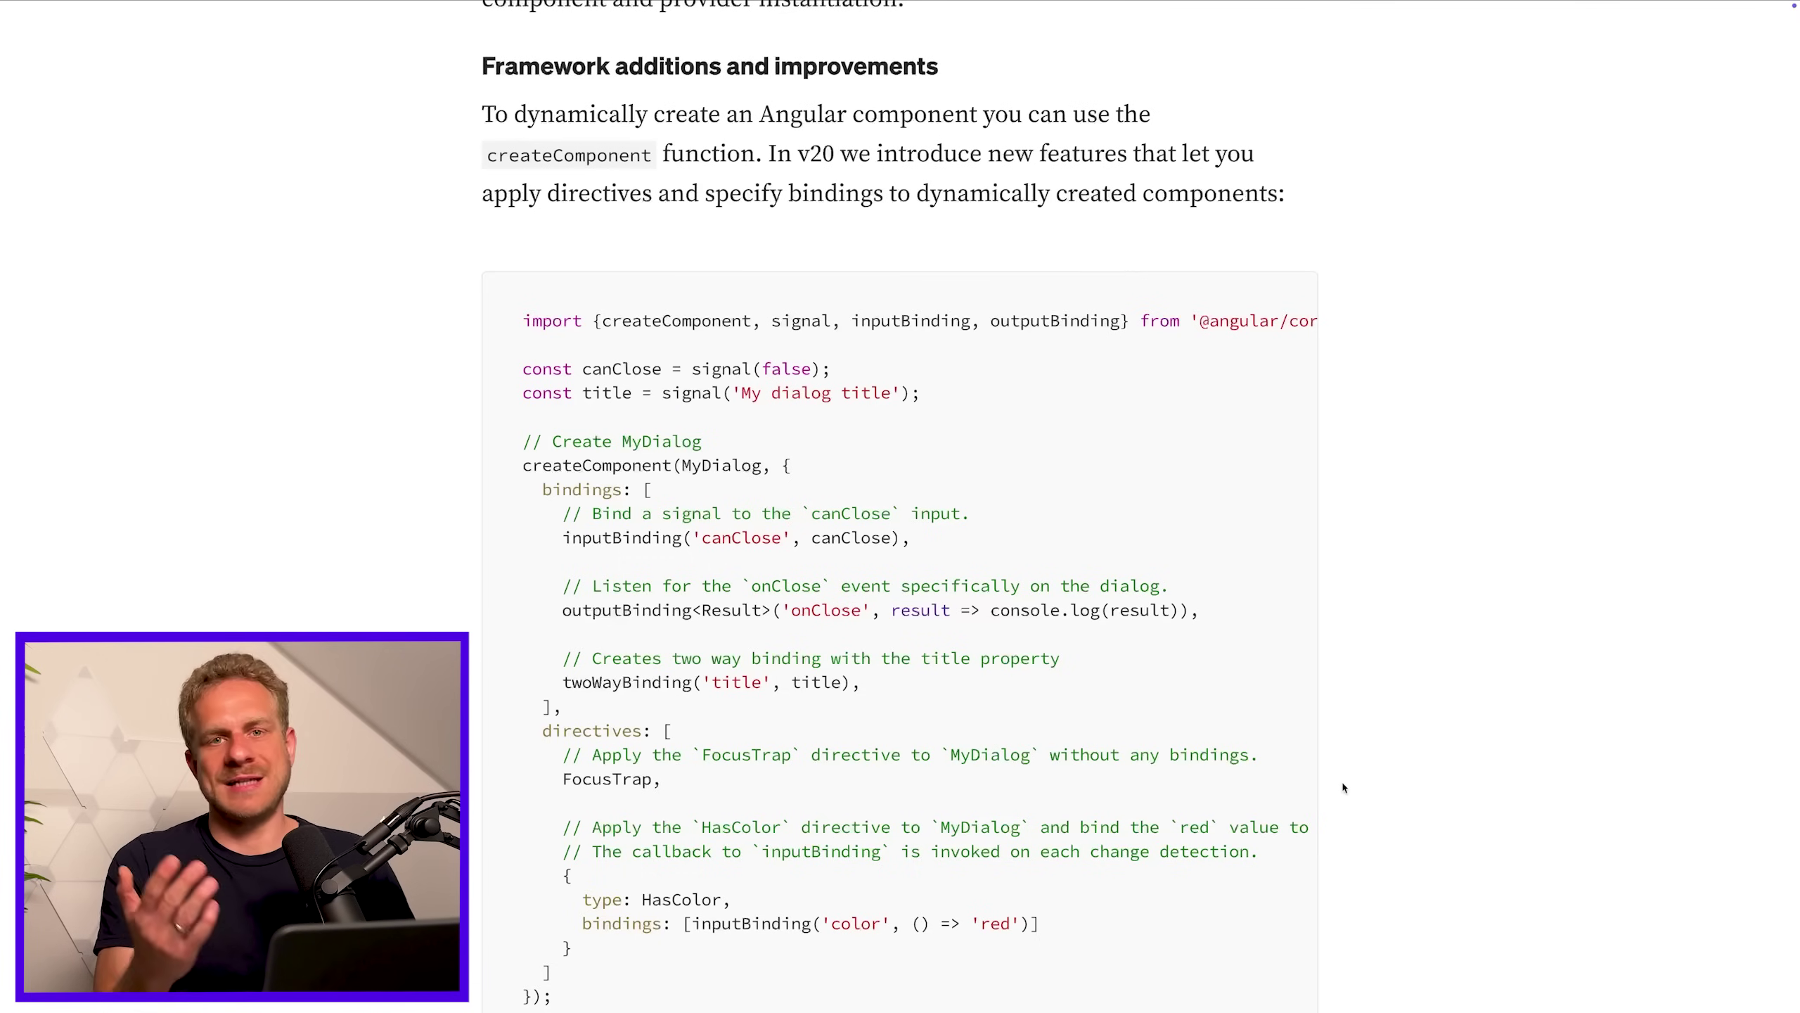
# Highlight createComponent, the directives array and the full MyDialog configuration, clearing each selection
pyautogui.doubleClick(651, 157)
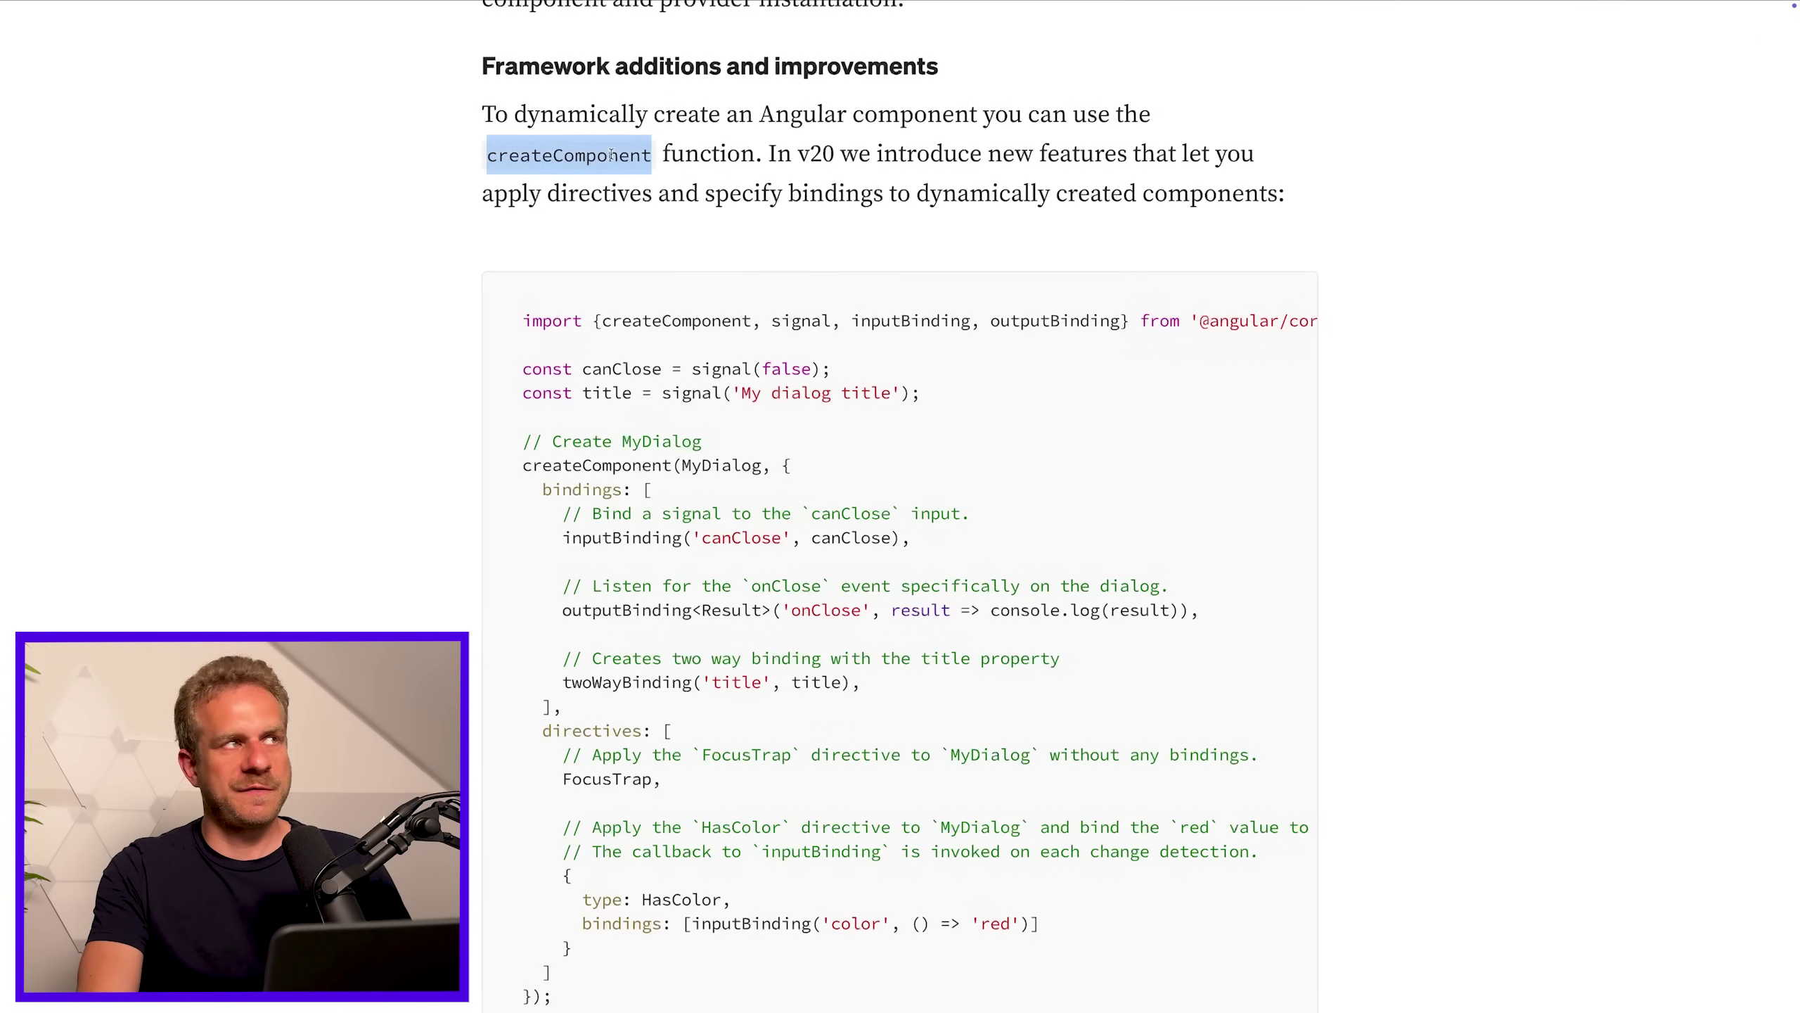
pyautogui.click(743, 293)
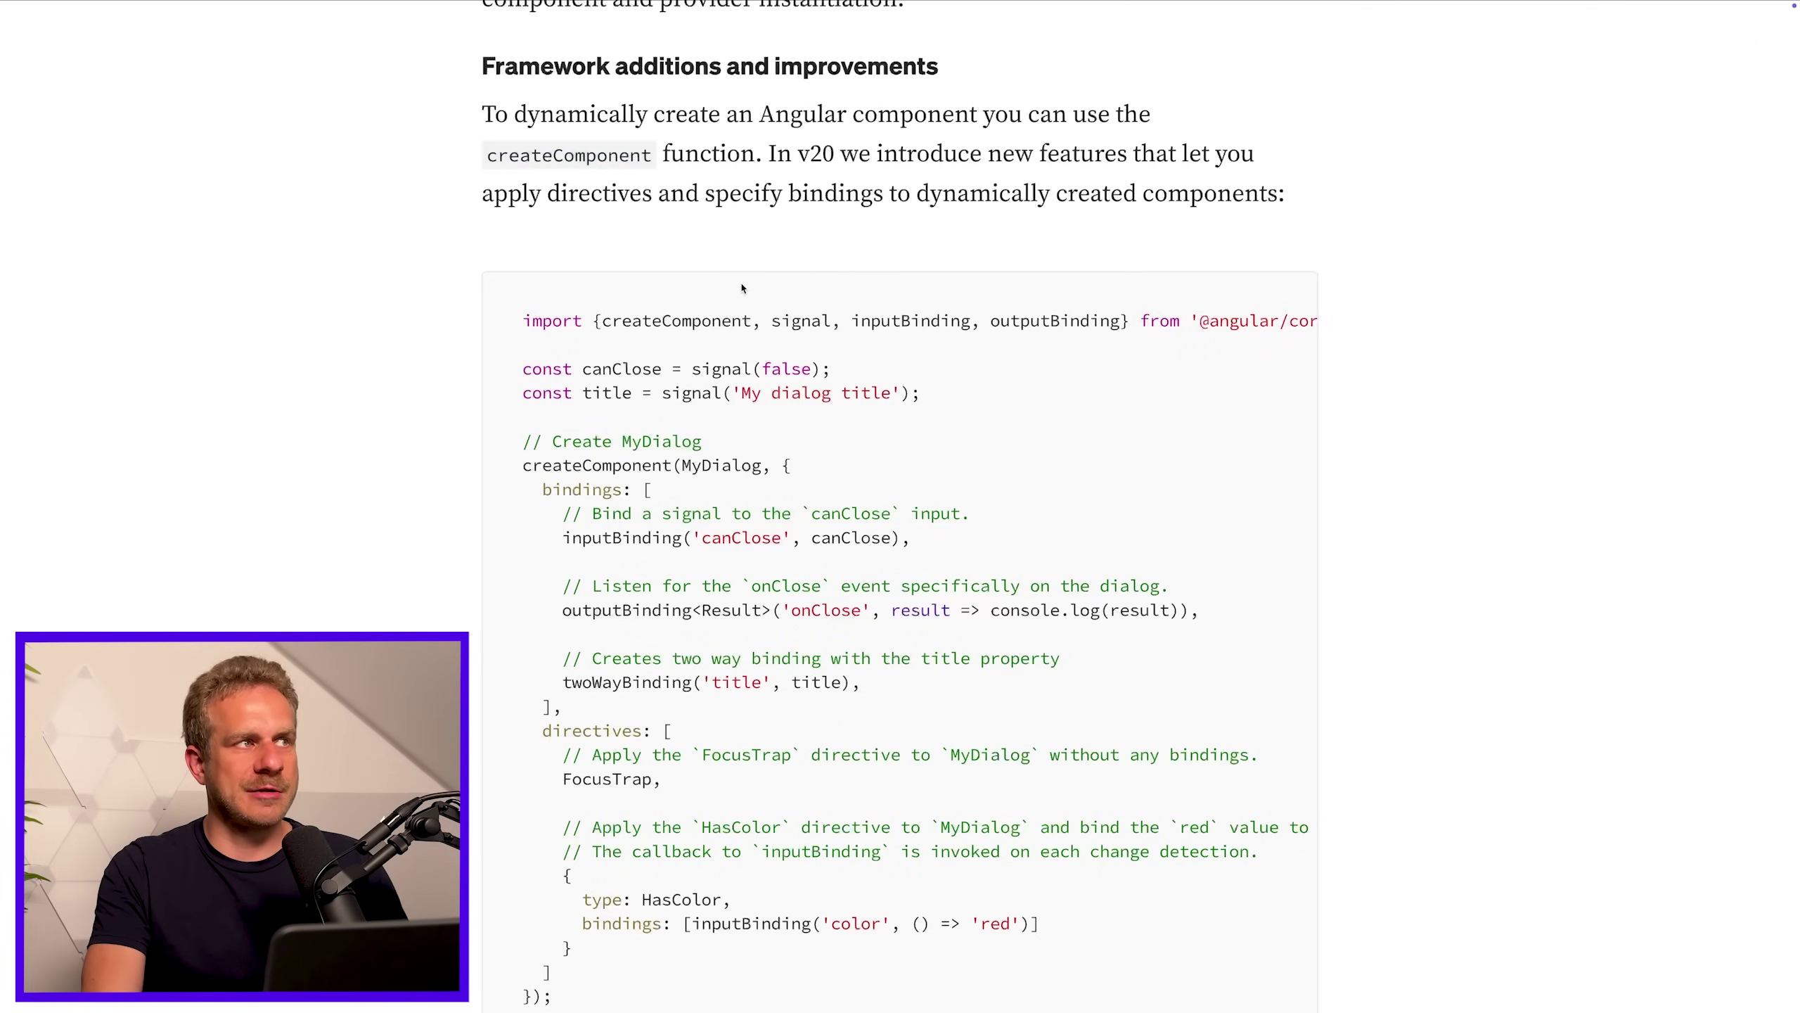
pyautogui.scroll(-2, 742, 292)
pyautogui.scroll(-2, 743, 294)
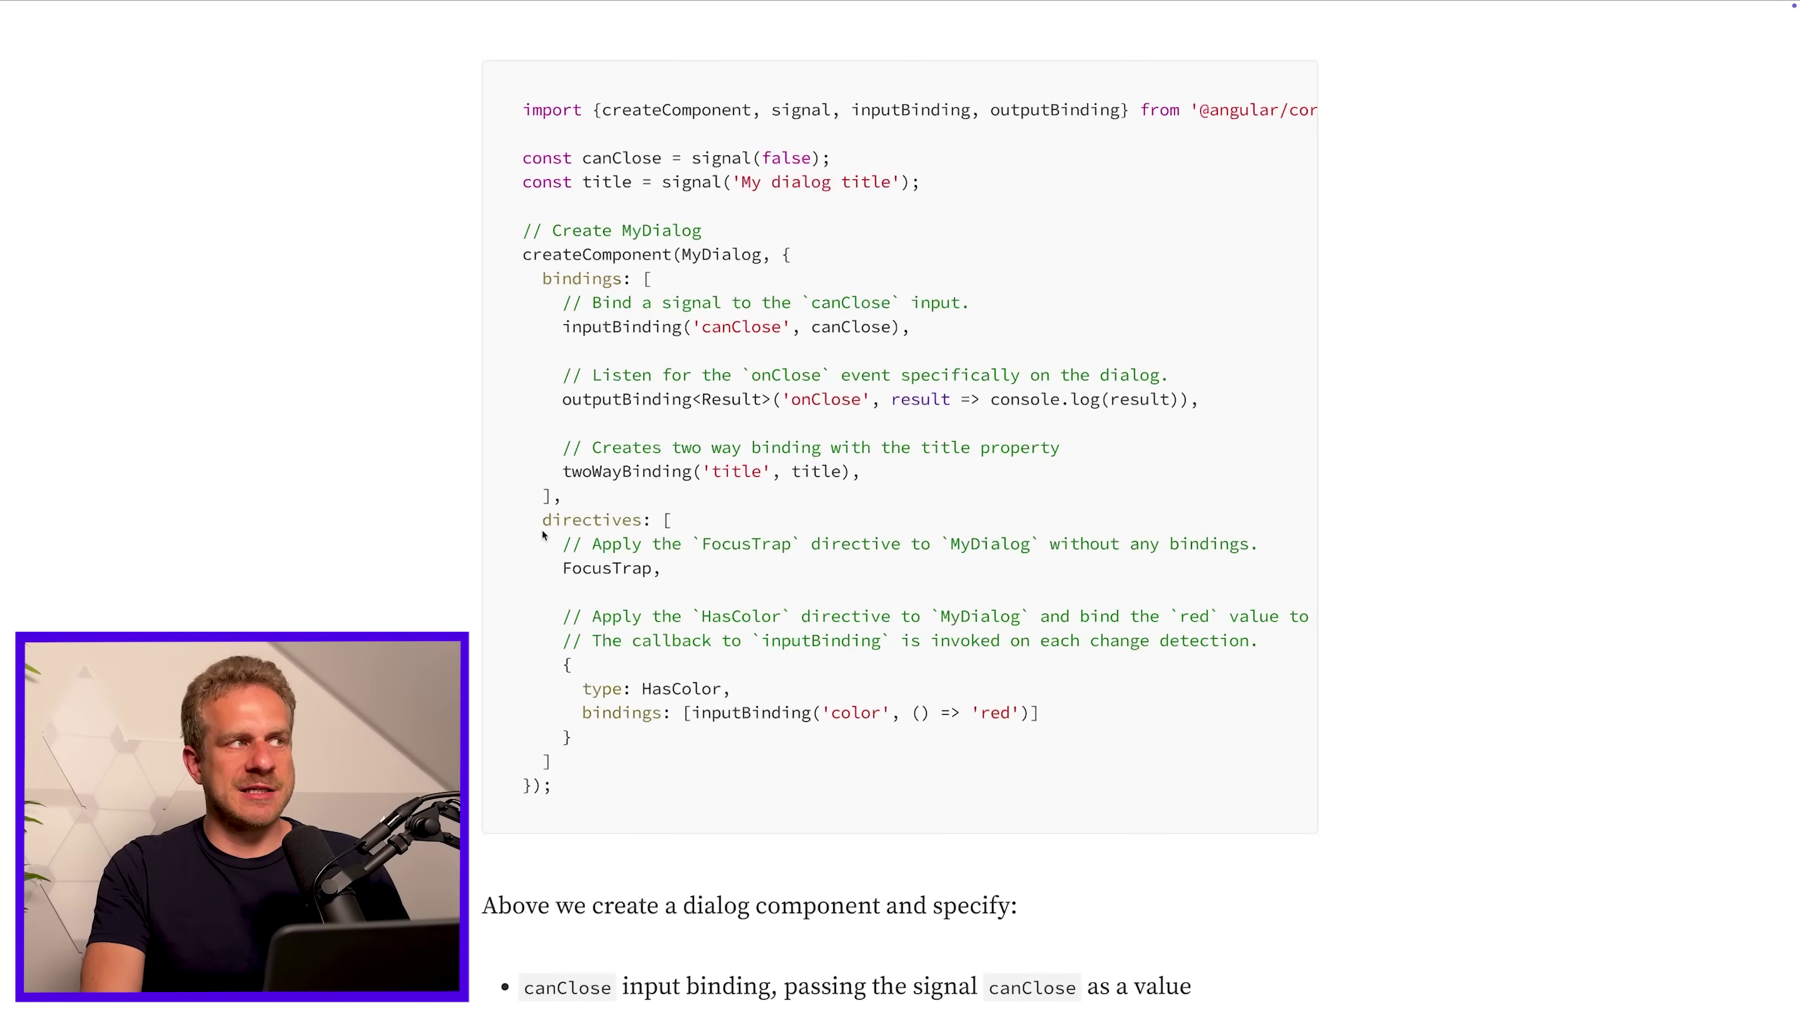
pyautogui.moveTo(543, 520); pyautogui.dragTo(623, 768)
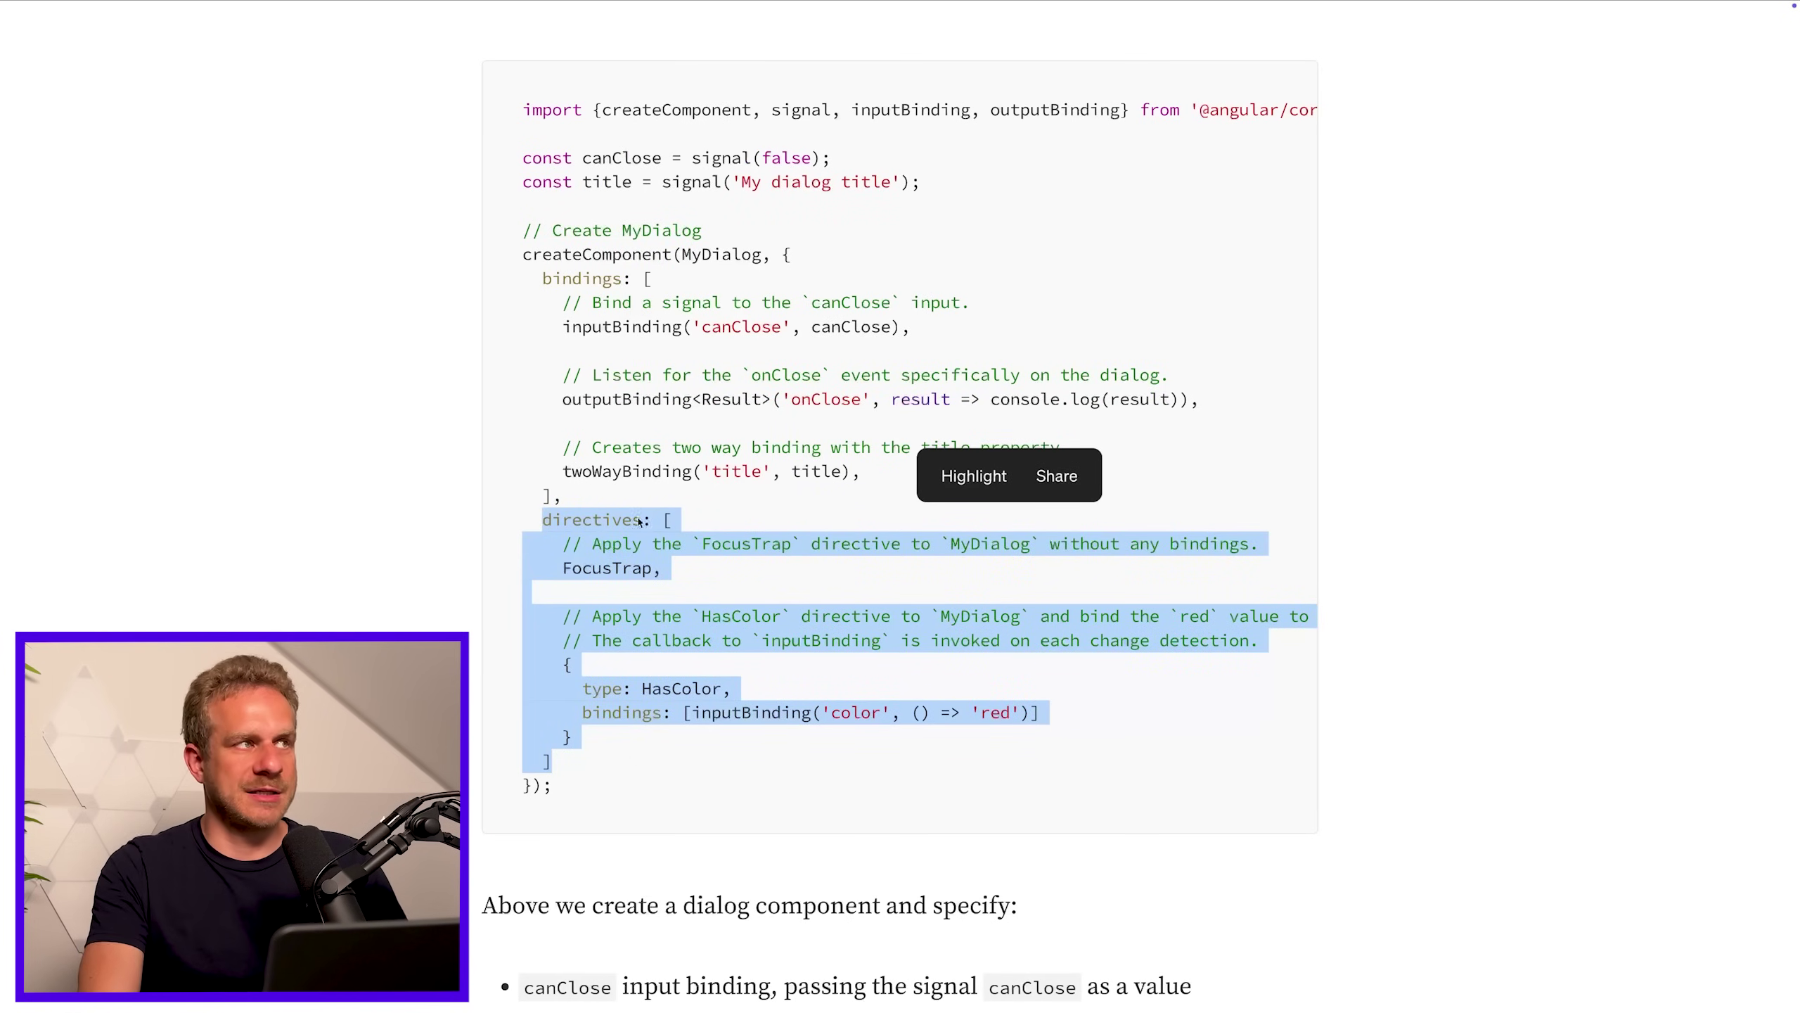
pyautogui.click(661, 737)
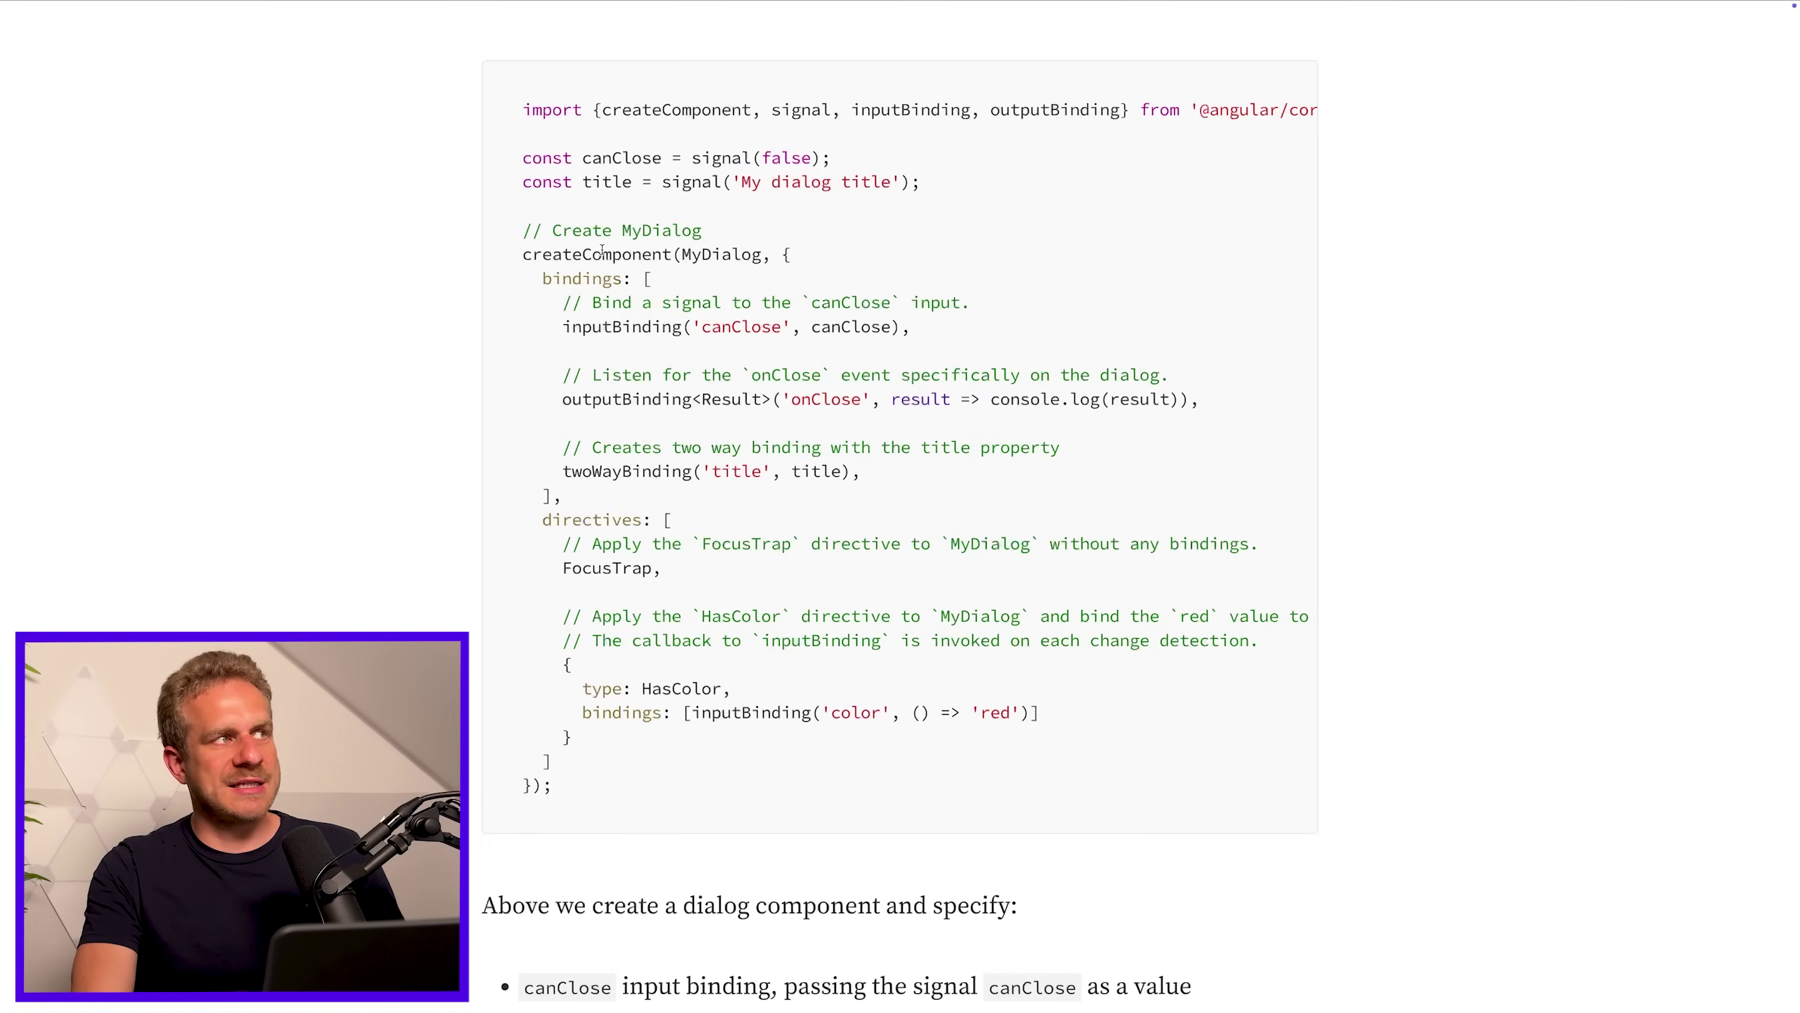
pyautogui.moveTo(604, 253); pyautogui.dragTo(612, 770)
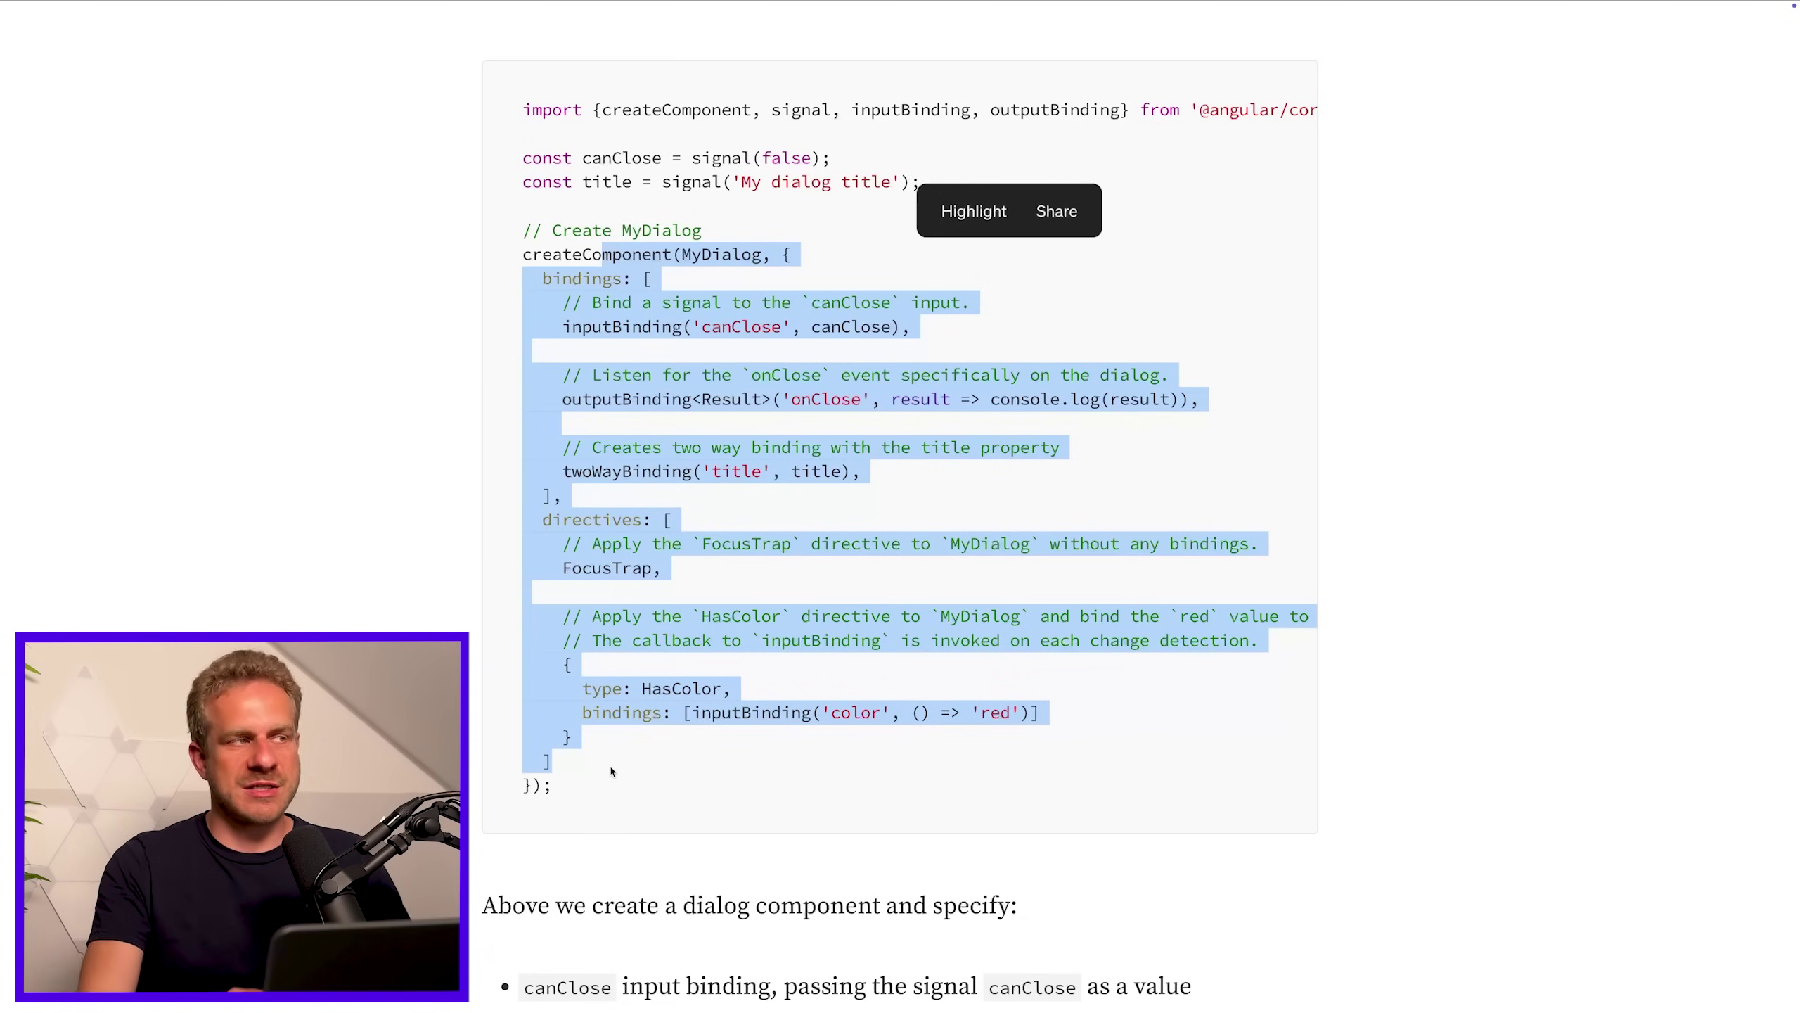
pyautogui.click(616, 797)
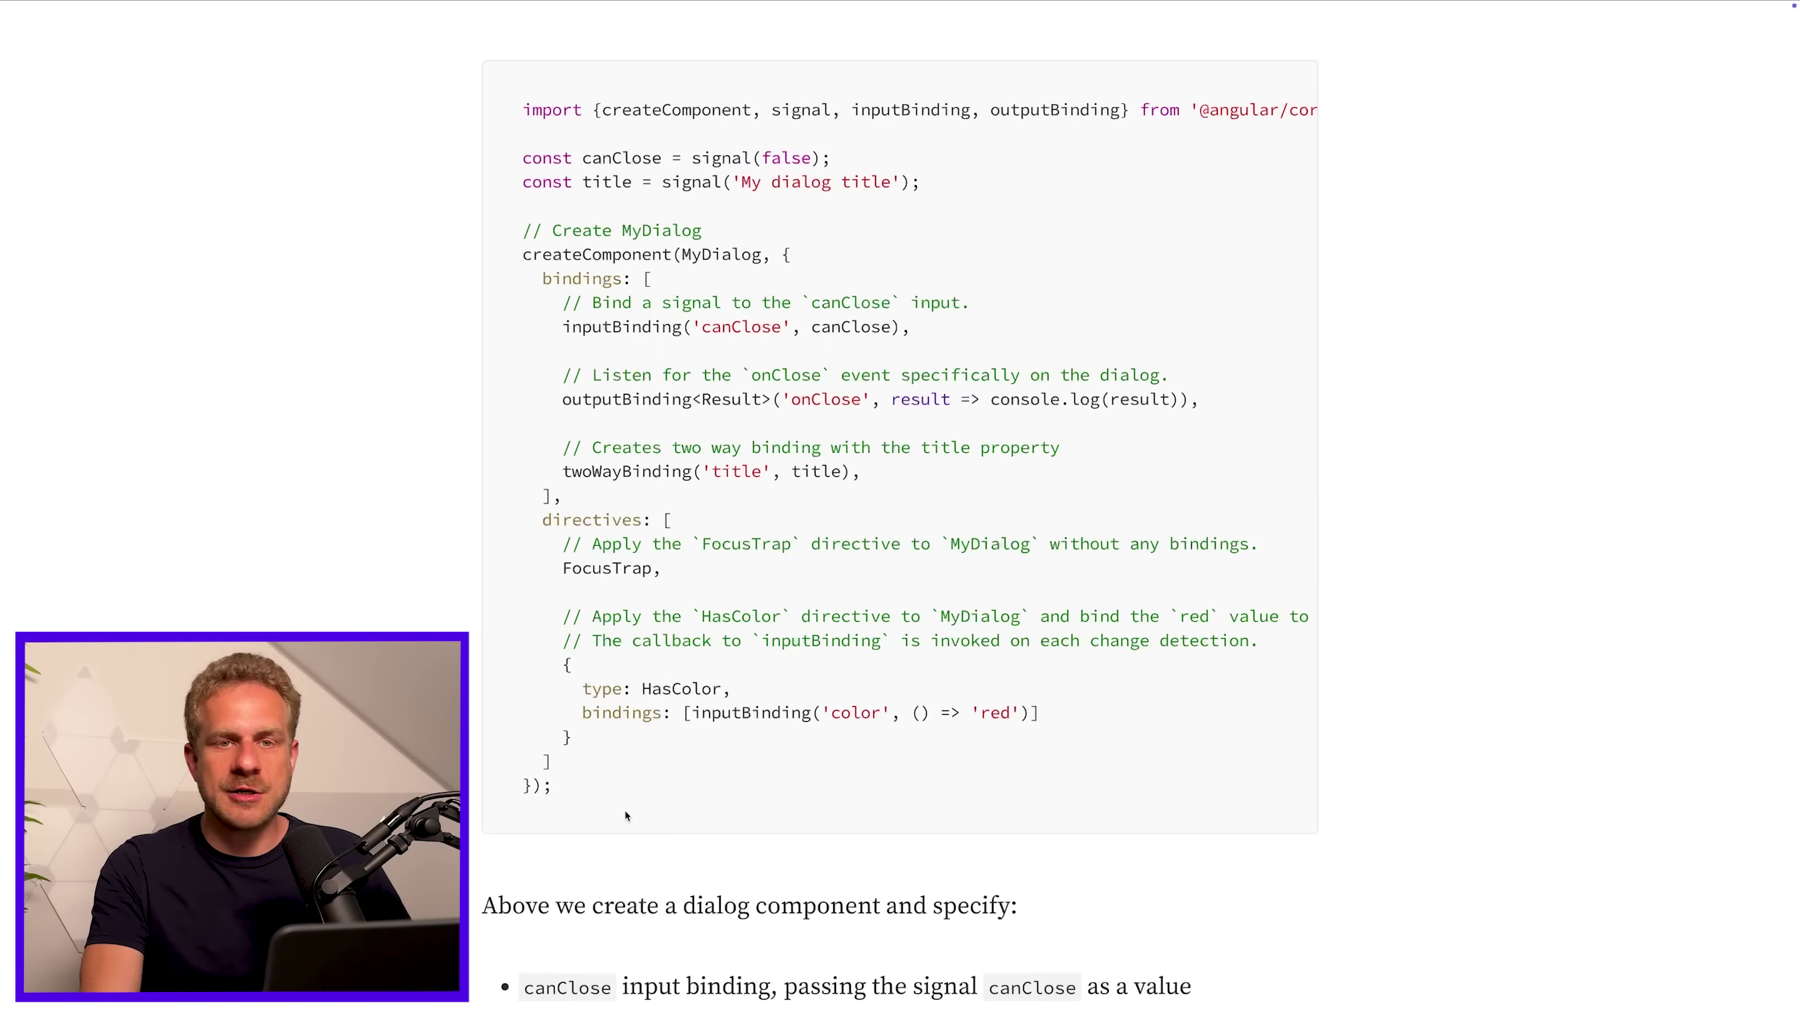
pyautogui.scroll(-3, 626, 813)
pyautogui.scroll(-3, 626, 814)
pyautogui.scroll(-3, 626, 814)
pyautogui.scroll(-3, 625, 814)
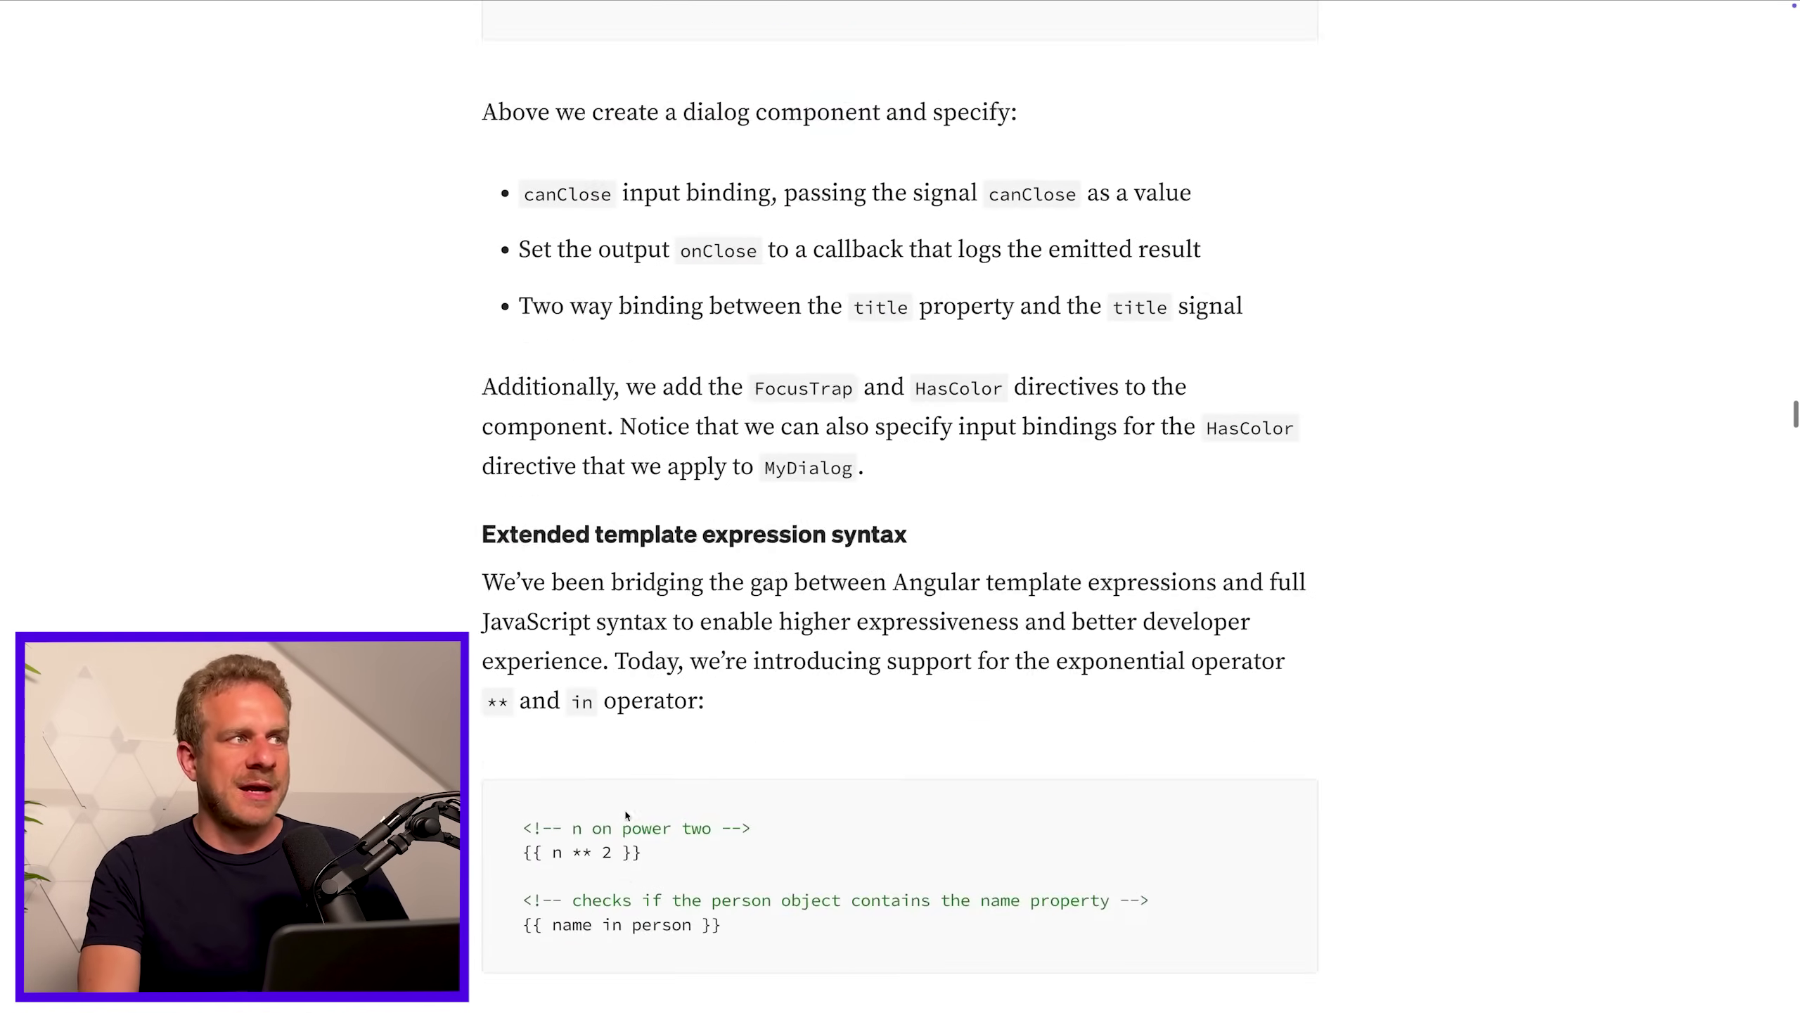
pyautogui.scroll(-3, 626, 814)
pyautogui.scroll(-2, 627, 814)
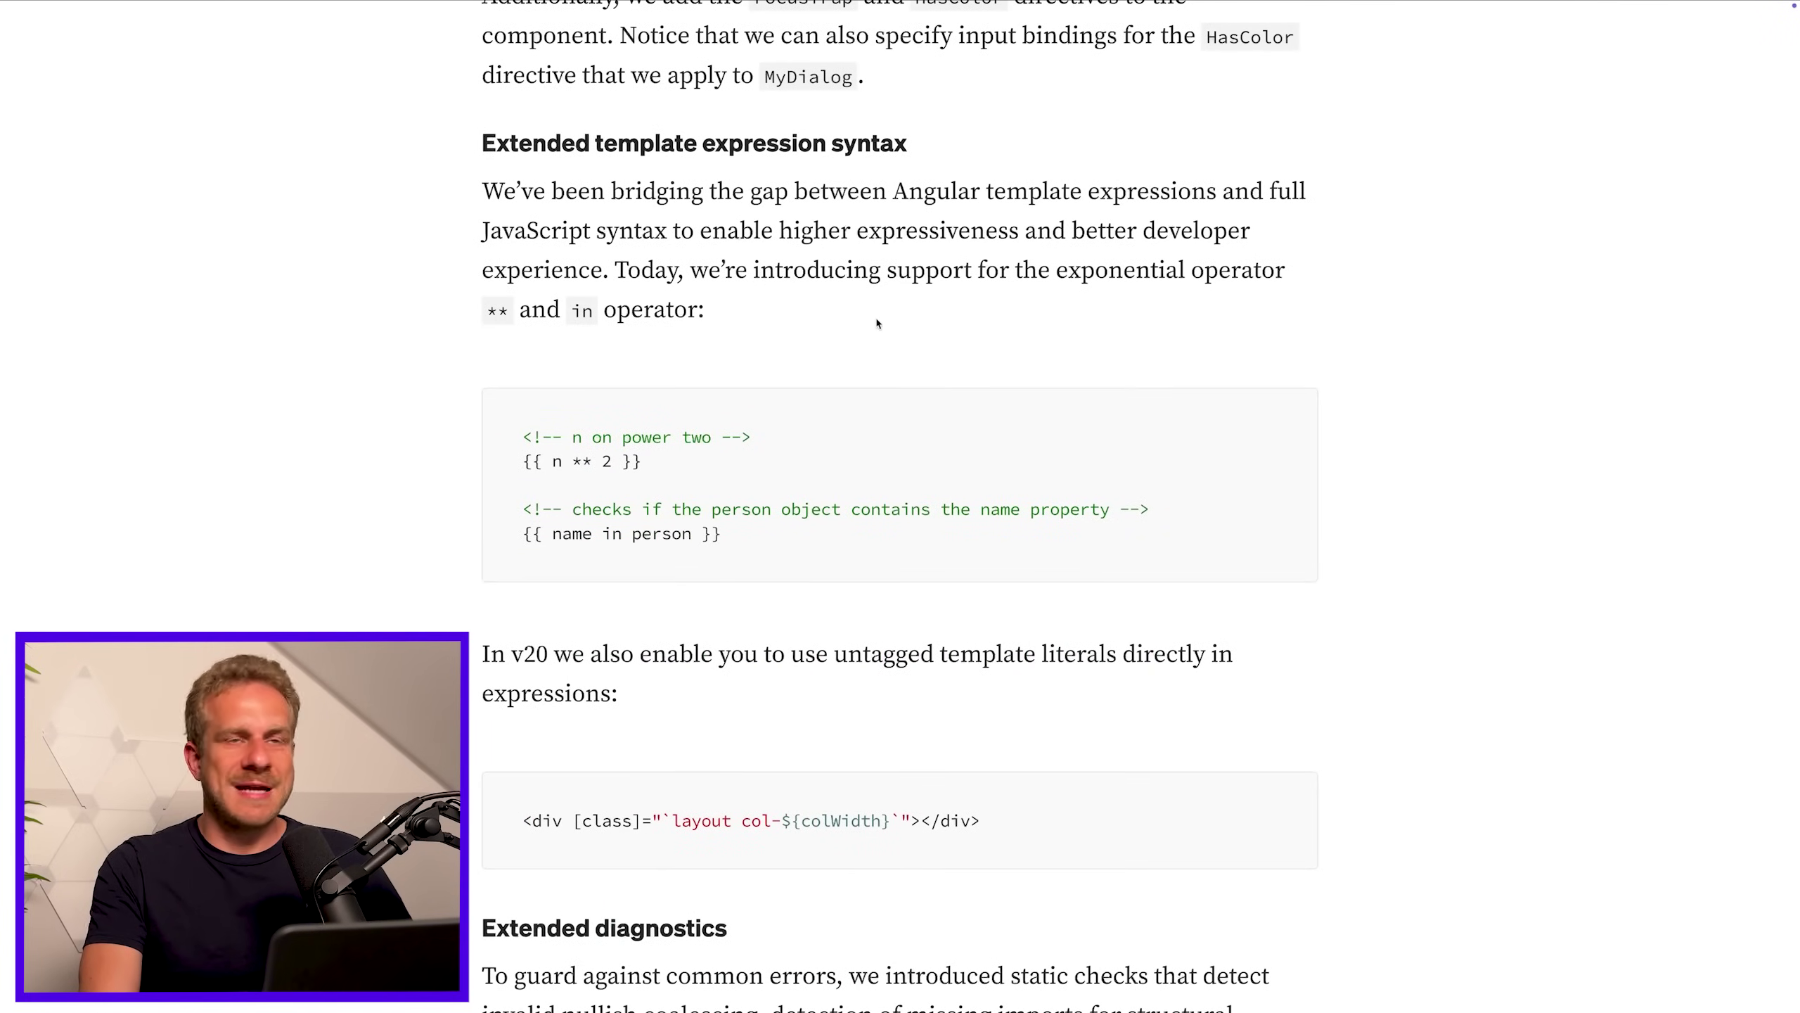
pyautogui.scroll(-1, 878, 323)
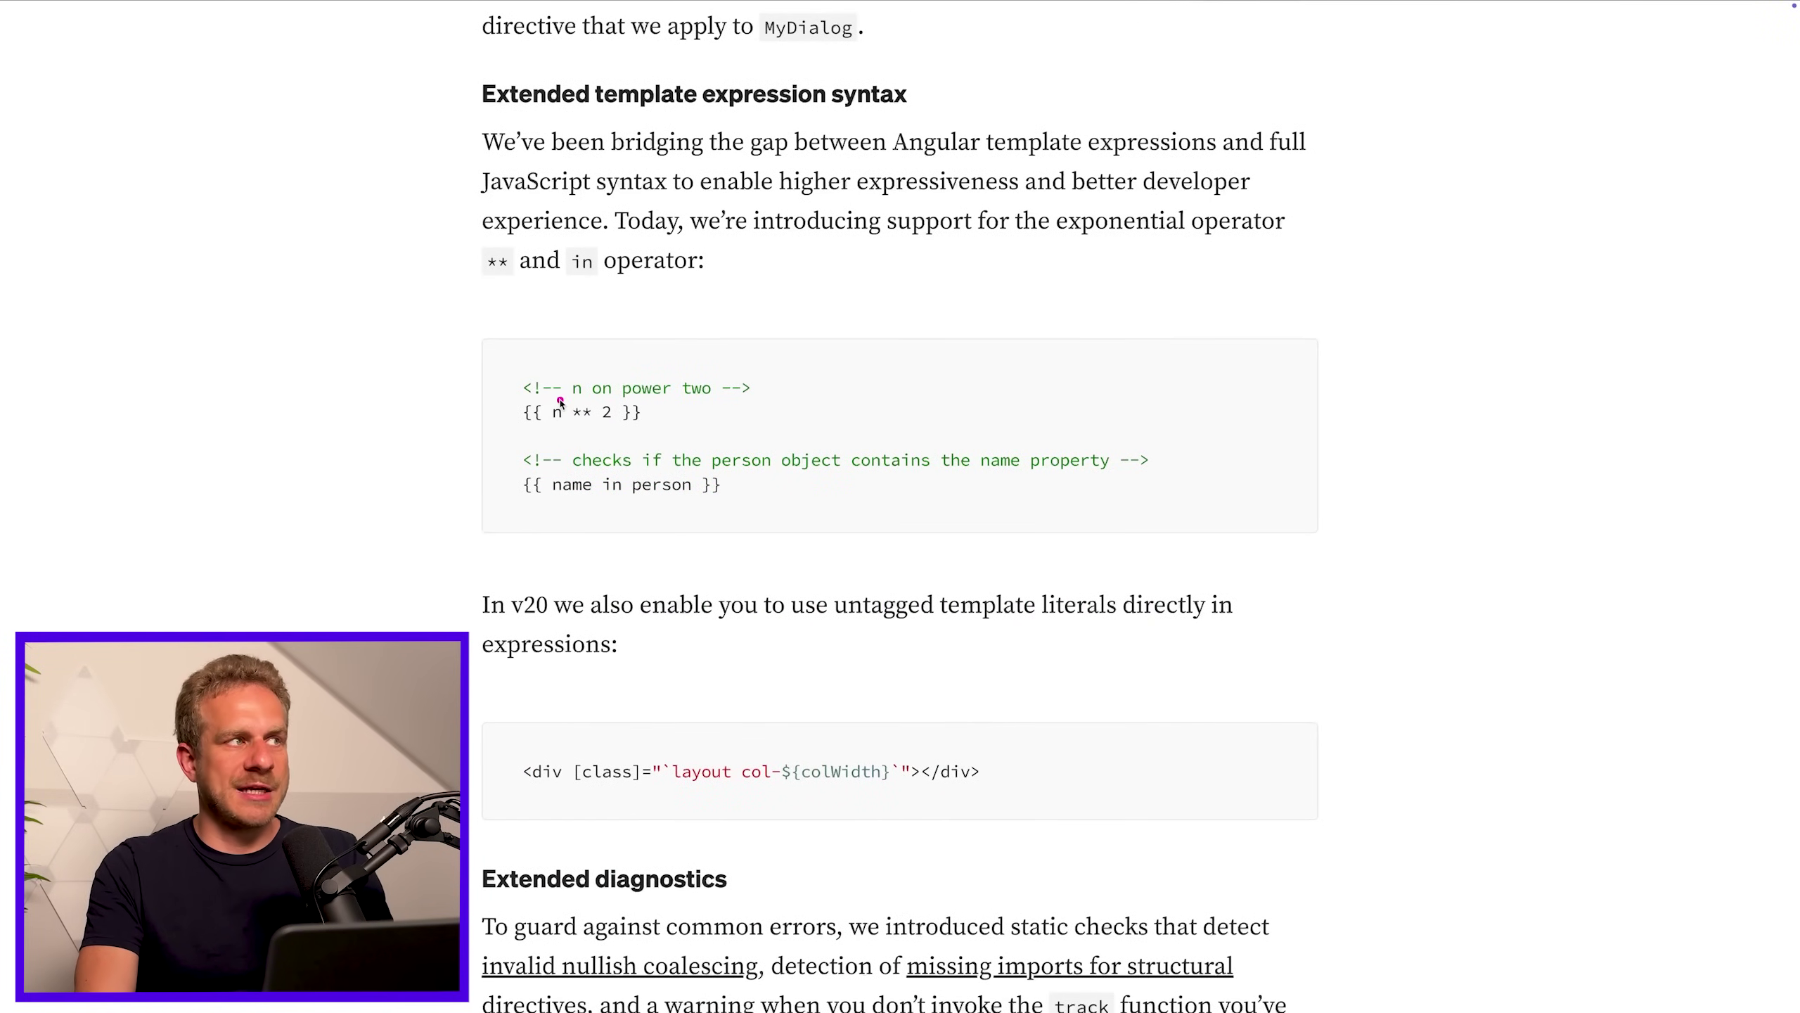
# Highlight the words 'name' and 'person' in the in-operator code example
pyautogui.moveTo(558, 403); pyautogui.dragTo(605, 428)
pyautogui.moveTo(469, 473); pyautogui.dragTo(558, 435)
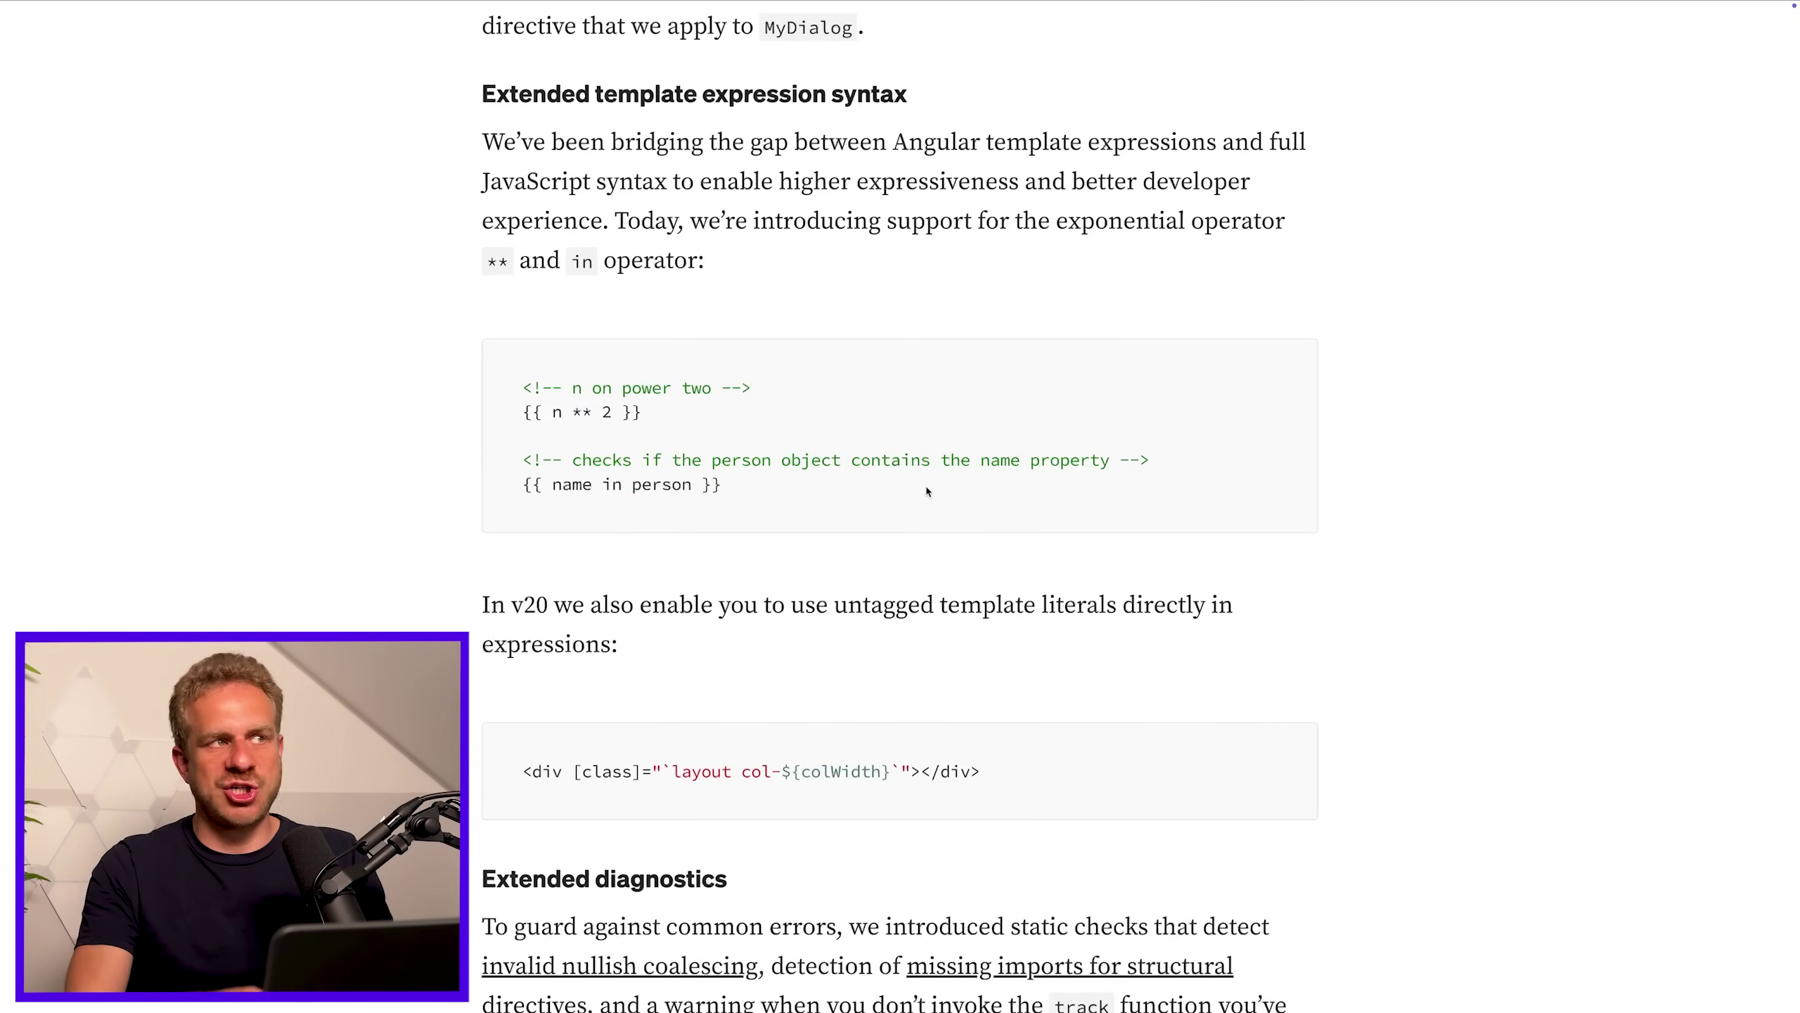
pyautogui.doubleClick(571, 484)
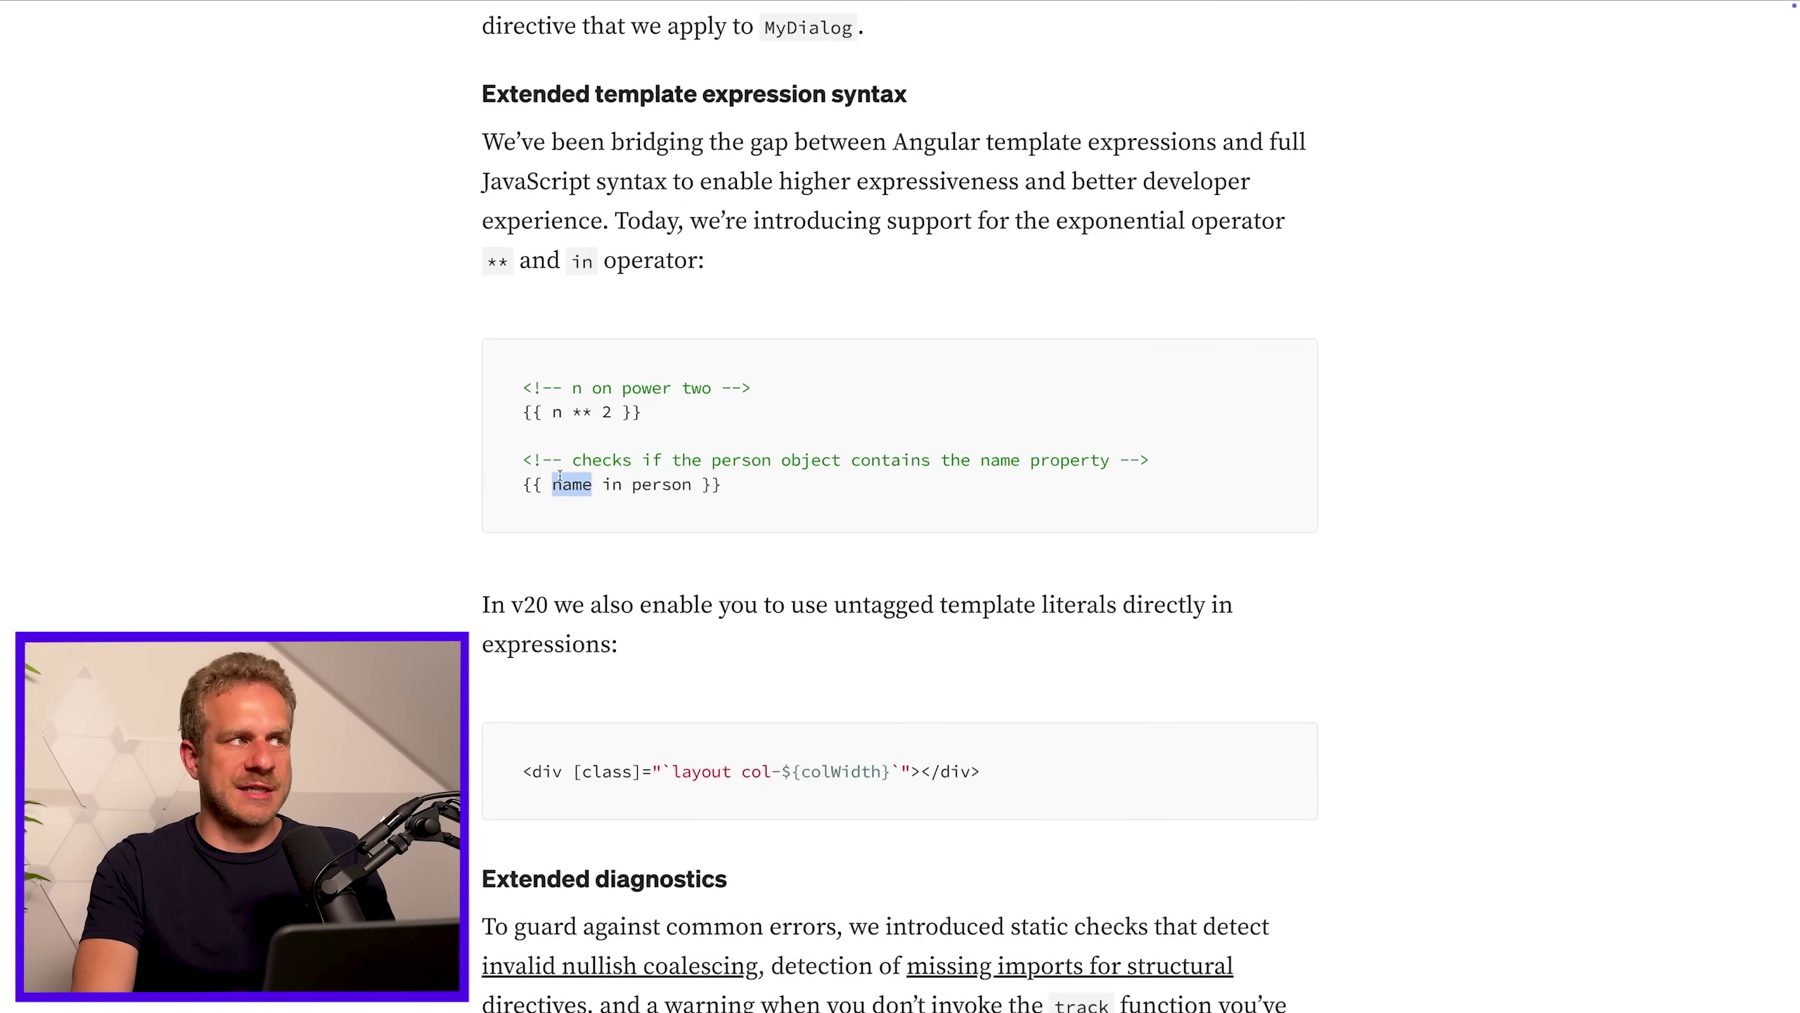
pyautogui.doubleClick(661, 484)
pyautogui.click(620, 495)
pyautogui.moveTo(598, 472)
pyautogui.mouseDown()
pyautogui.moveTo(626, 502)
pyautogui.moveTo(702, 502)
pyautogui.mouseUp()
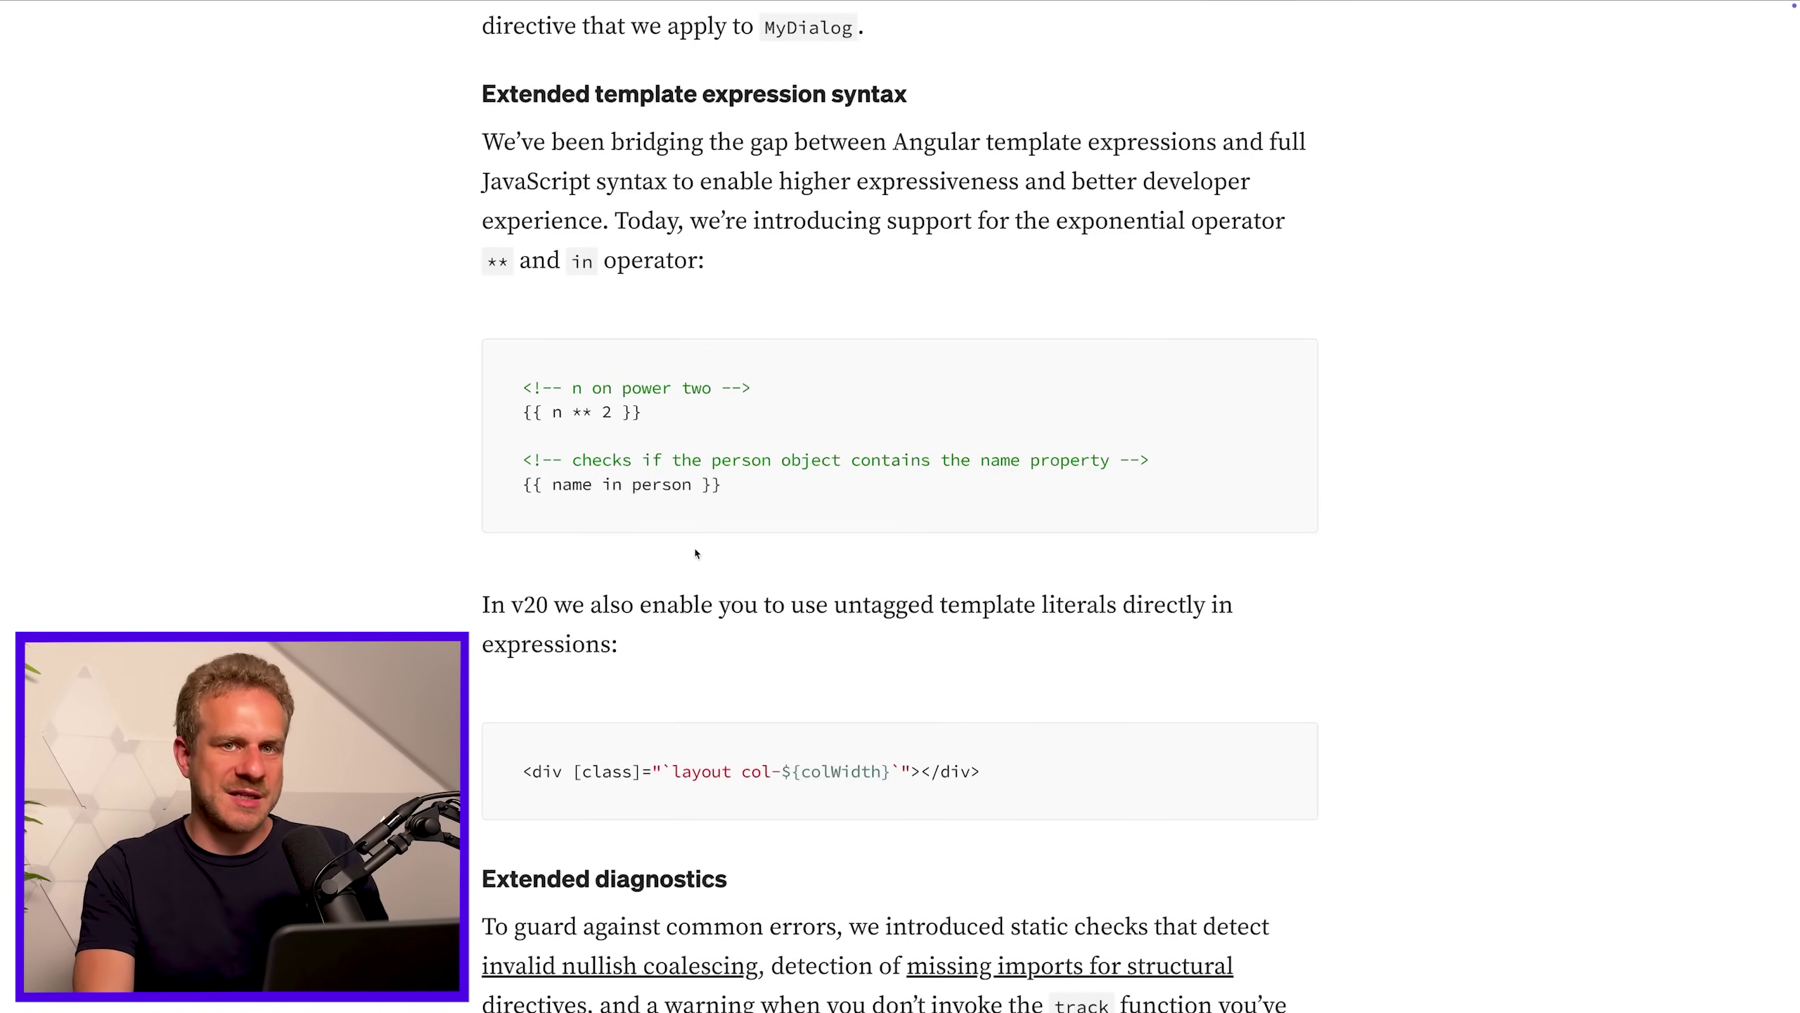
pyautogui.scroll(-15, 695, 552)
pyautogui.scroll(-8, 696, 554)
pyautogui.scroll(-1, 696, 553)
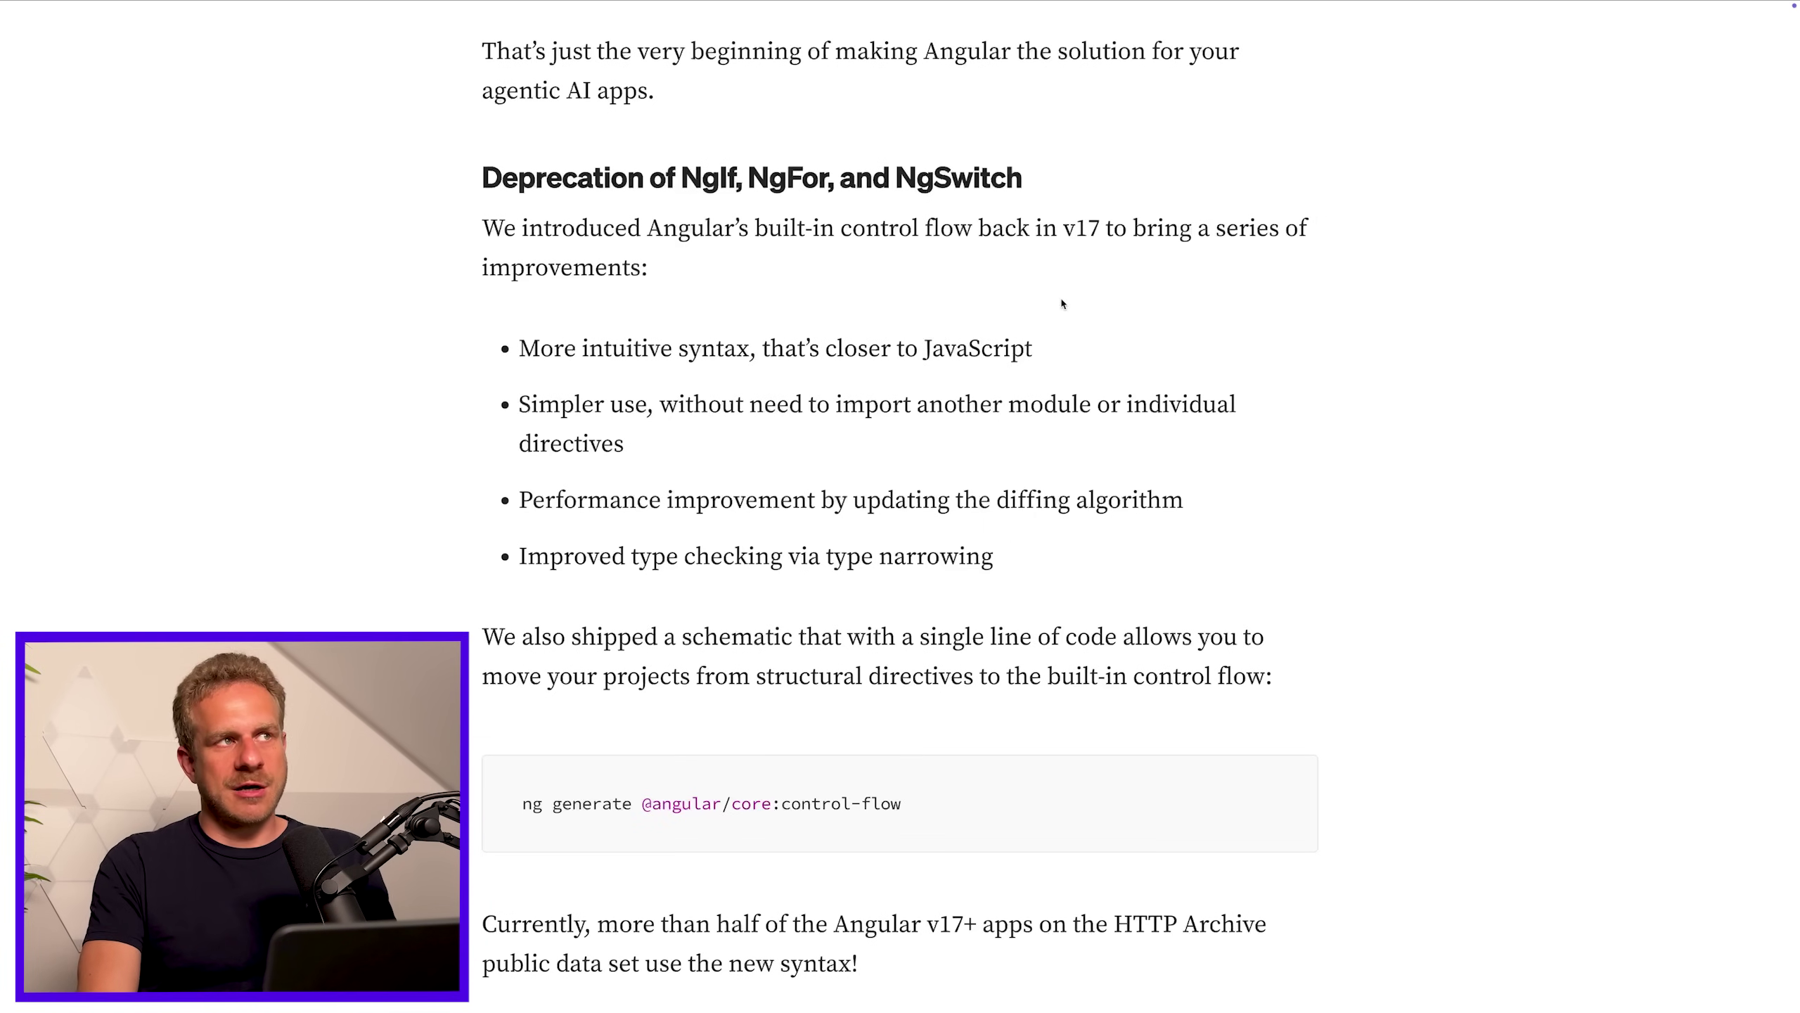
# Highlight 'v17' in the NgIf, NgFor and NgSwitch deprecation paragraph
pyautogui.doubleClick(1081, 228)
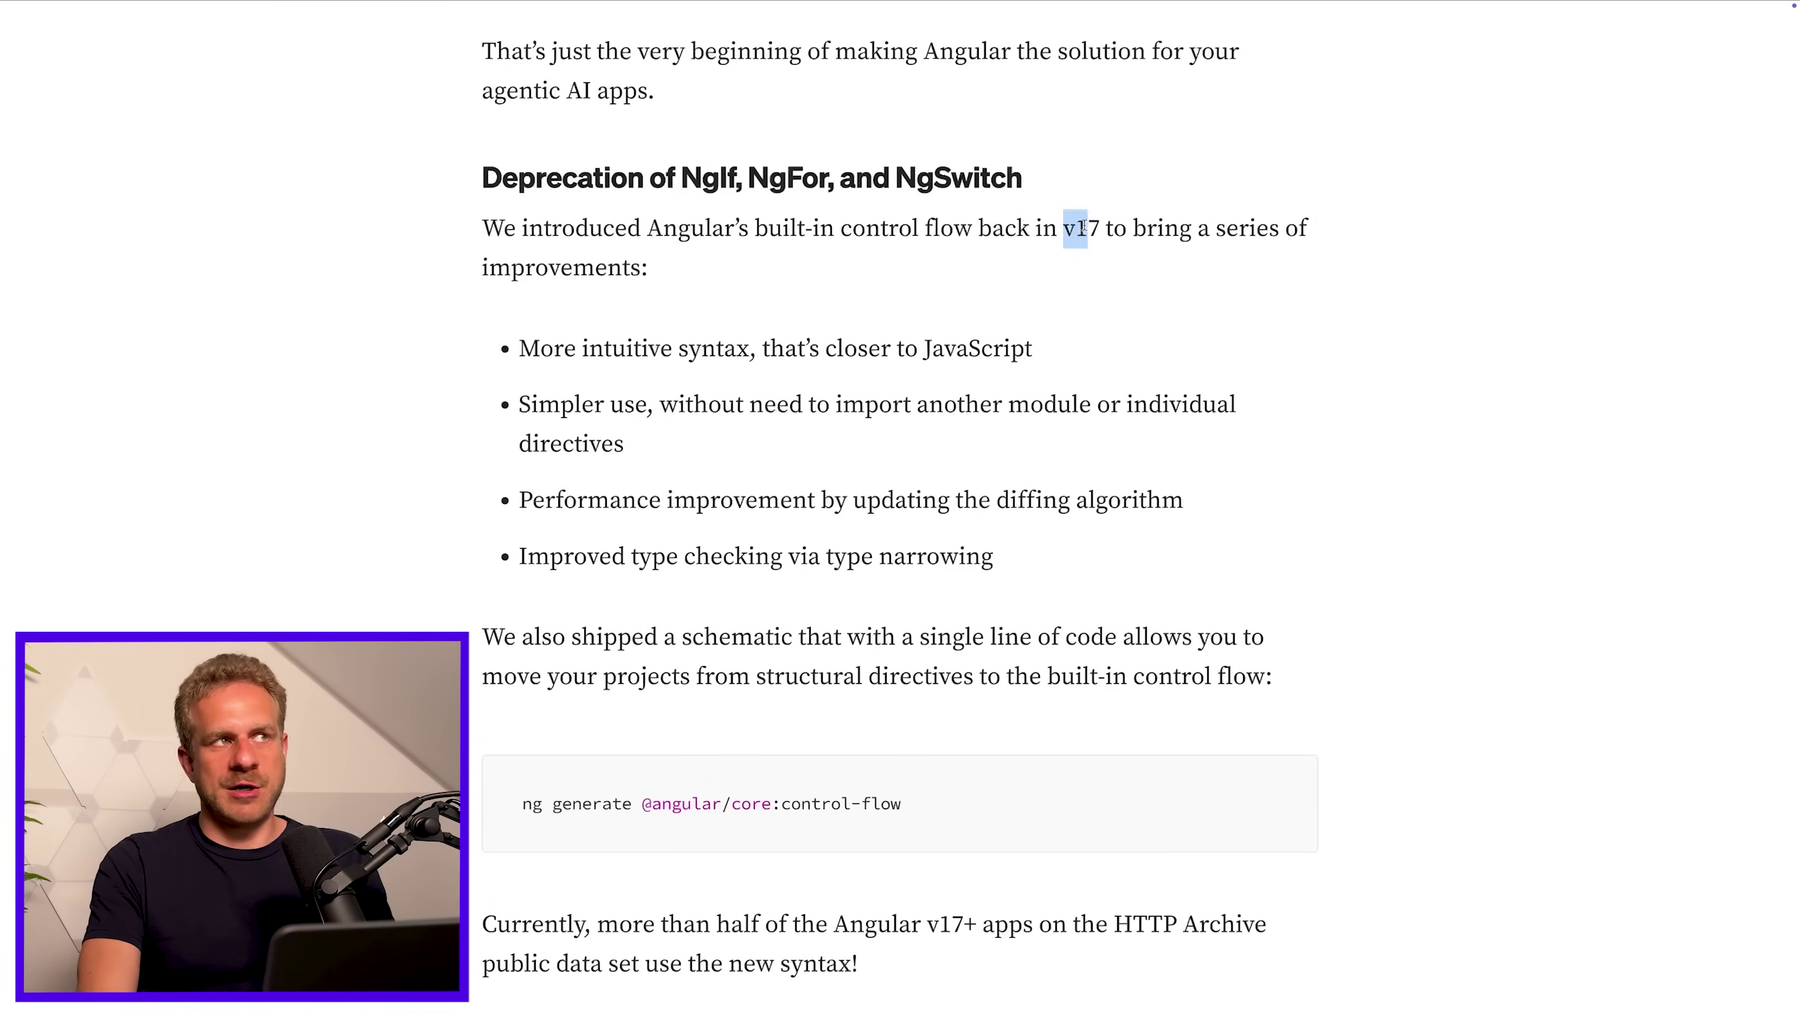
# Clear the 'v17' highlight in the deprecation paragraph
pyautogui.click(1092, 261)
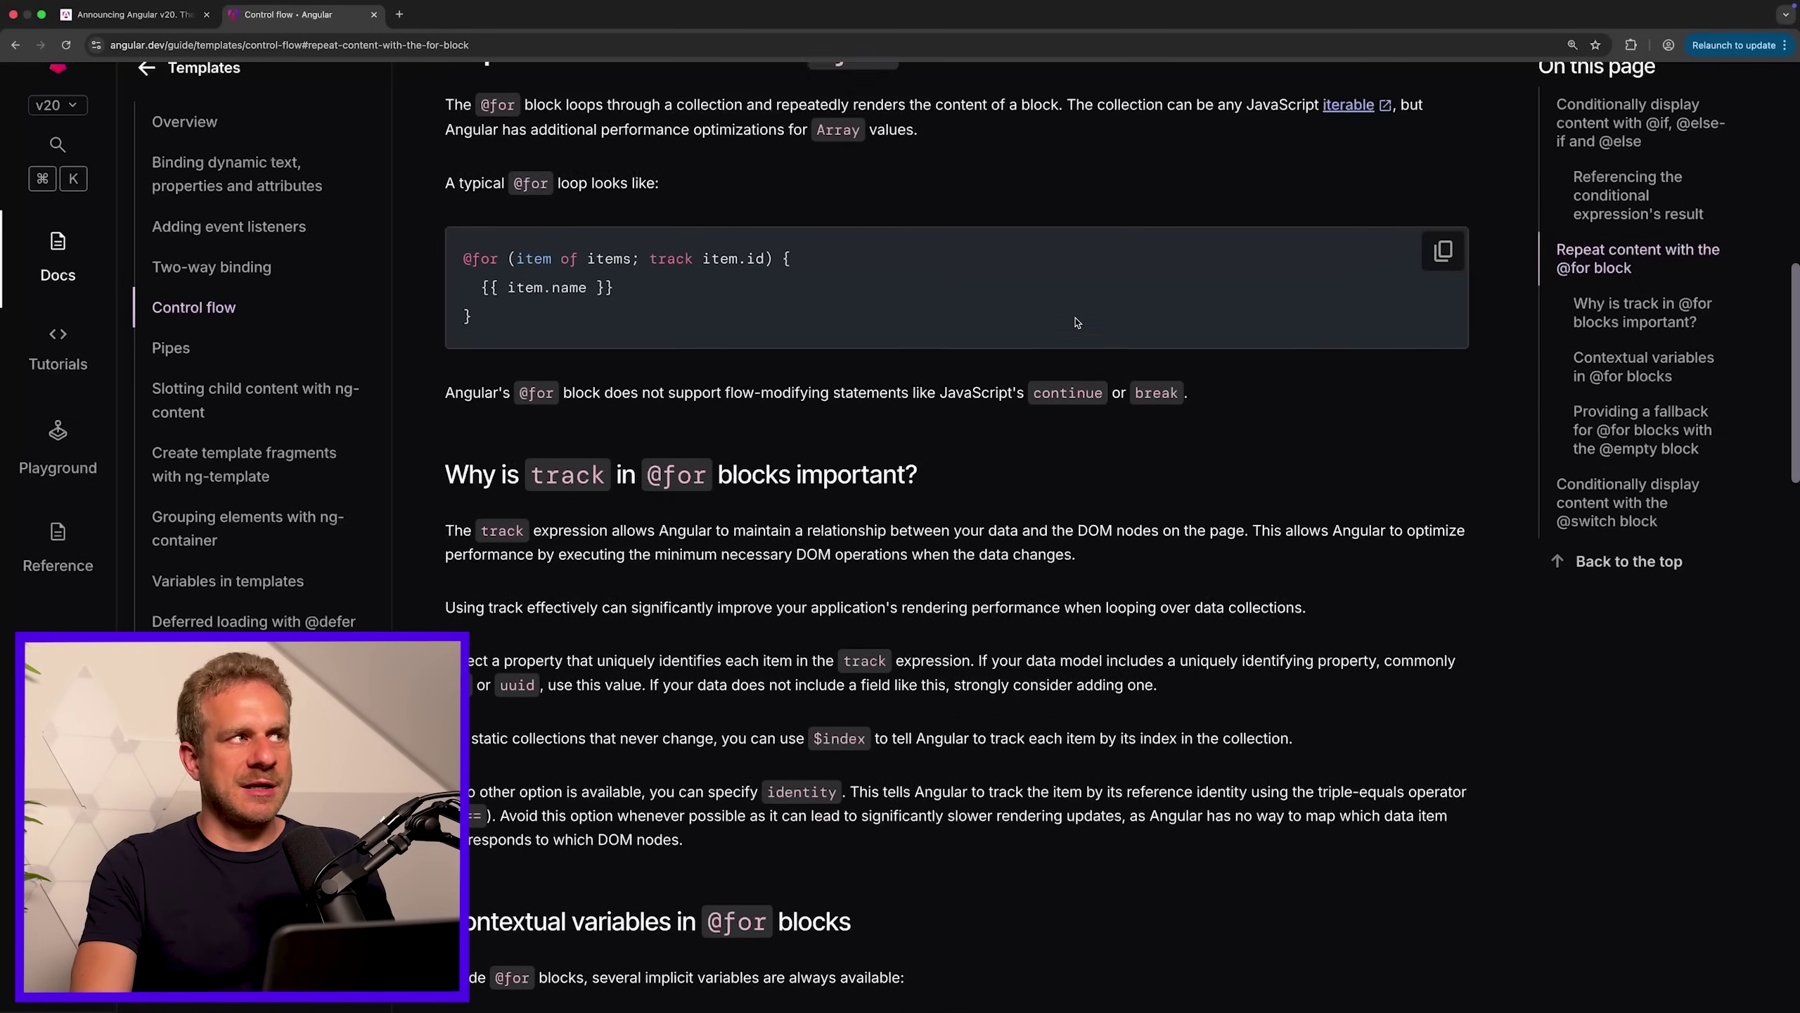
pyautogui.scroll(10, 1095, 304)
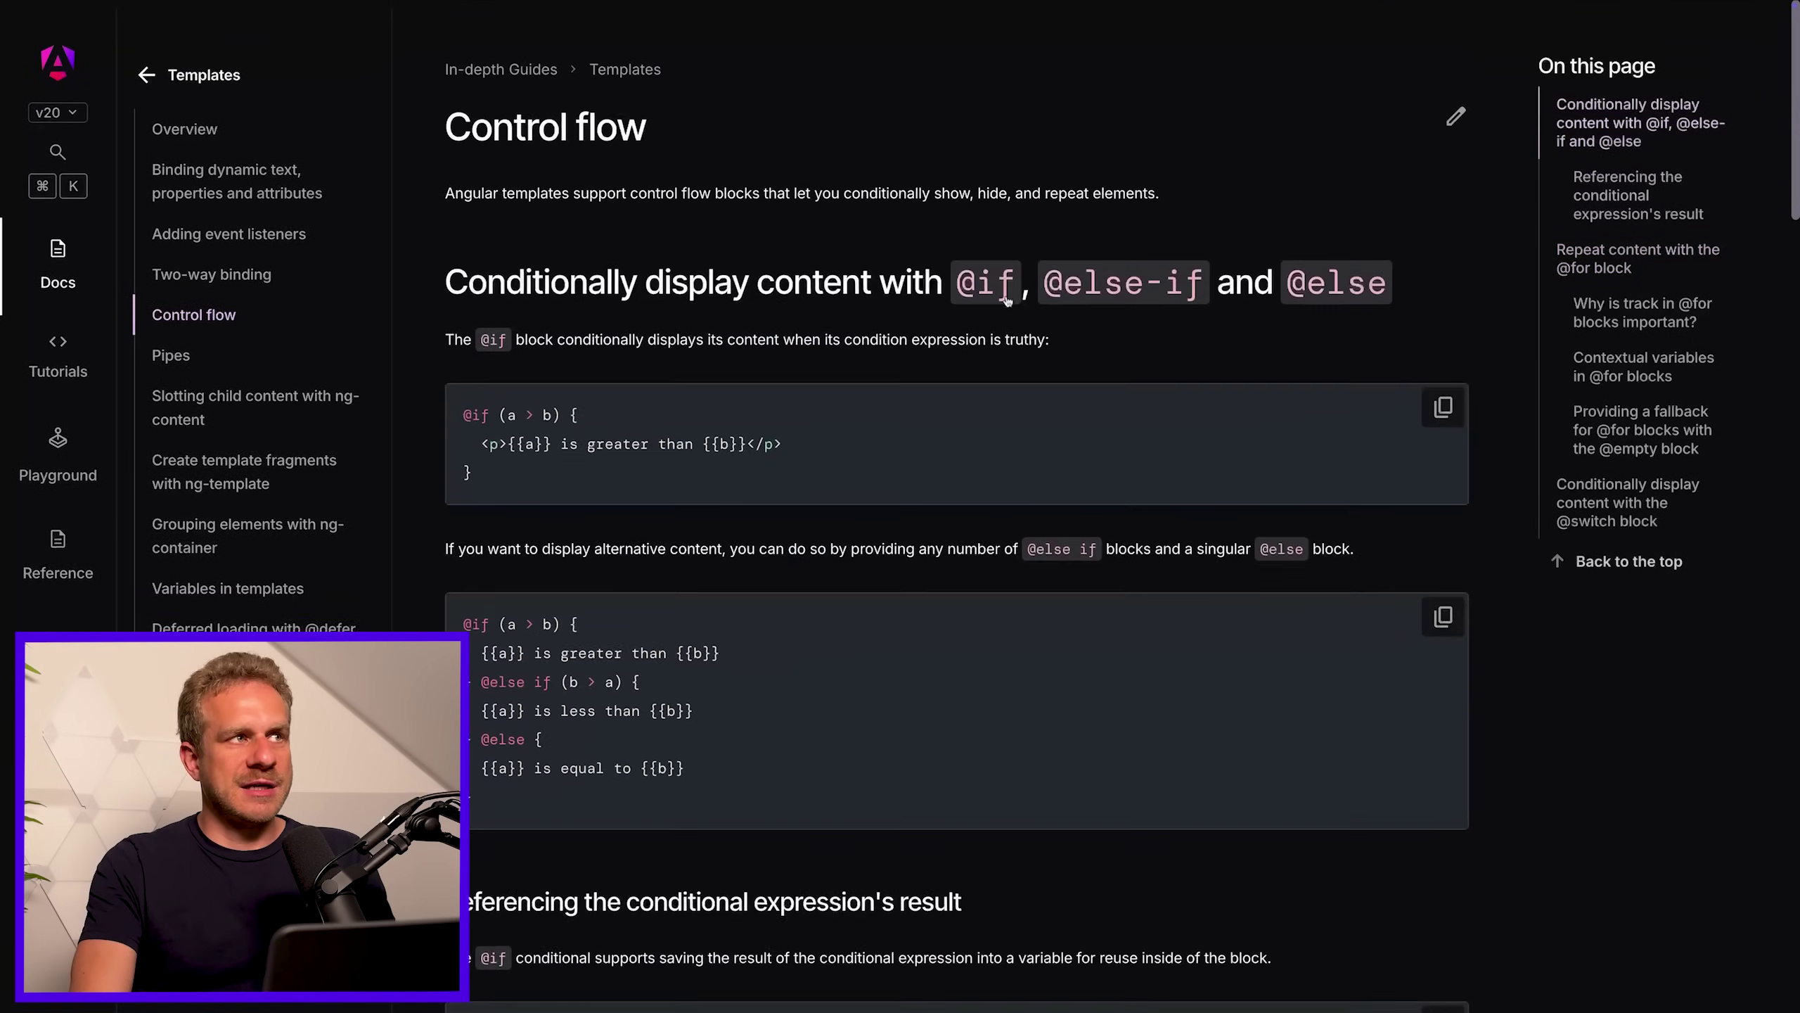
pyautogui.scroll(-10, 1034, 279)
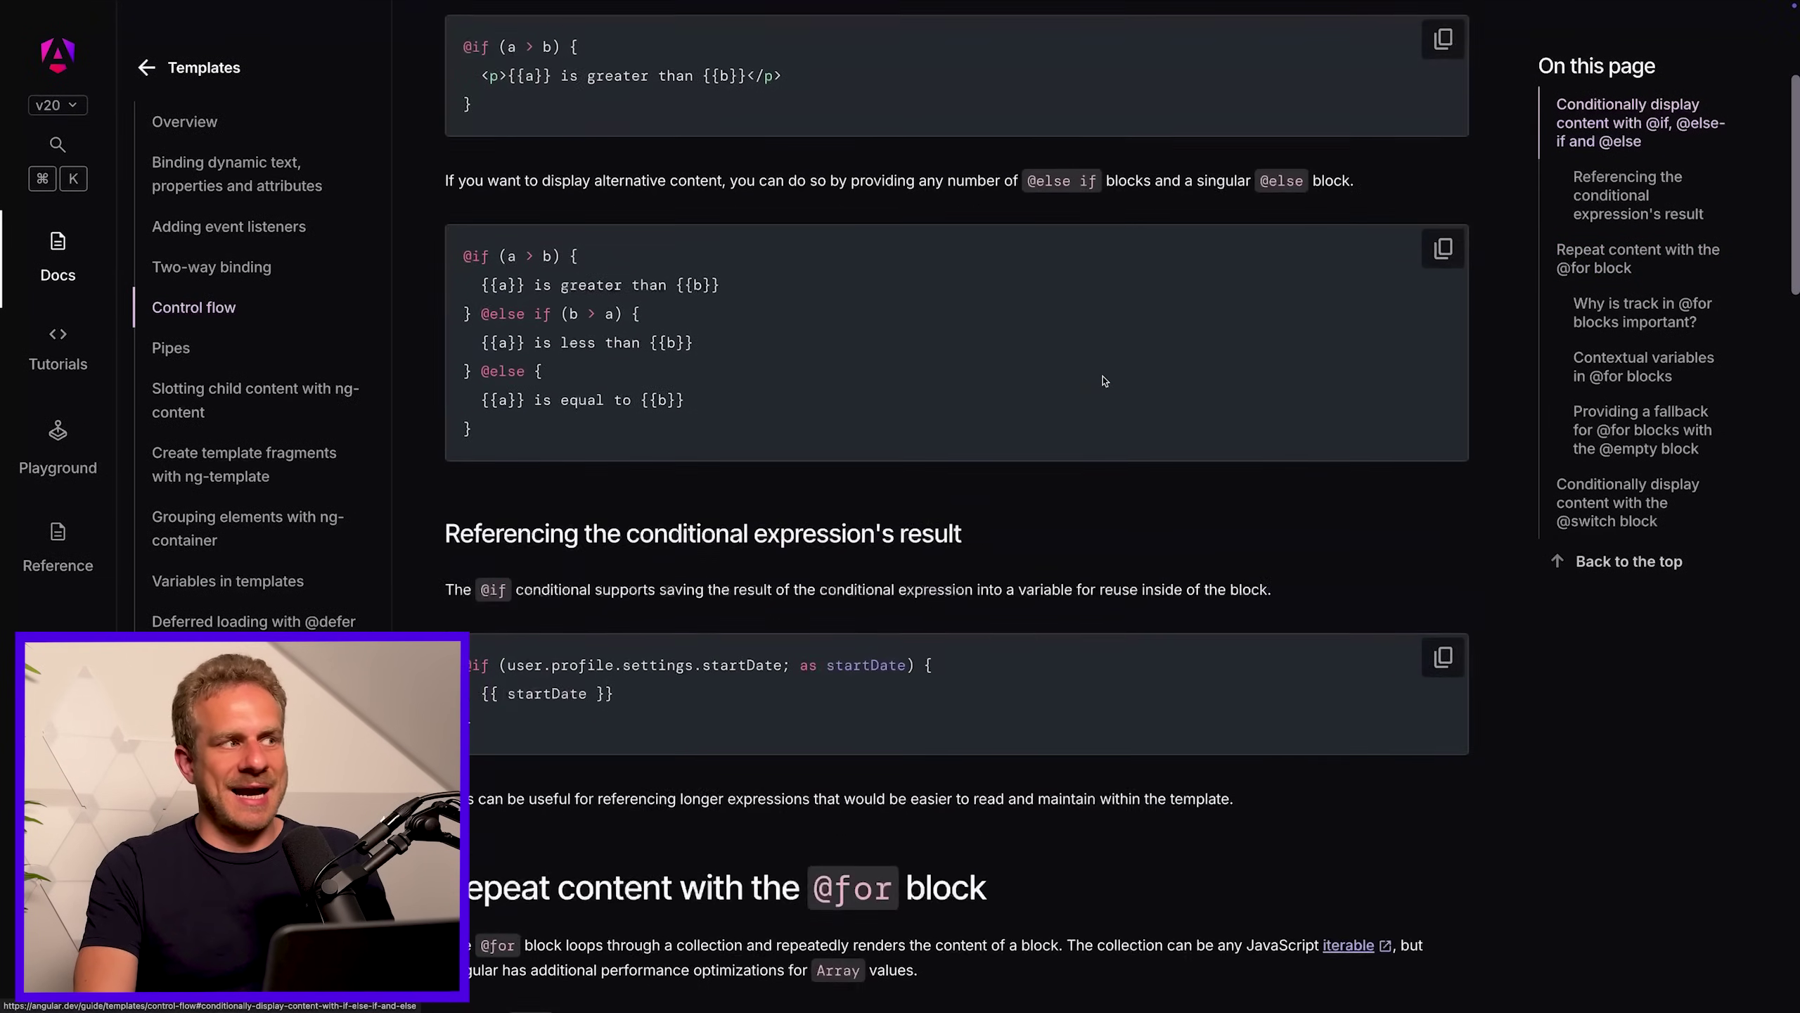
pyautogui.scroll(-10, 1035, 278)
pyautogui.scroll(-1, 1073, 747)
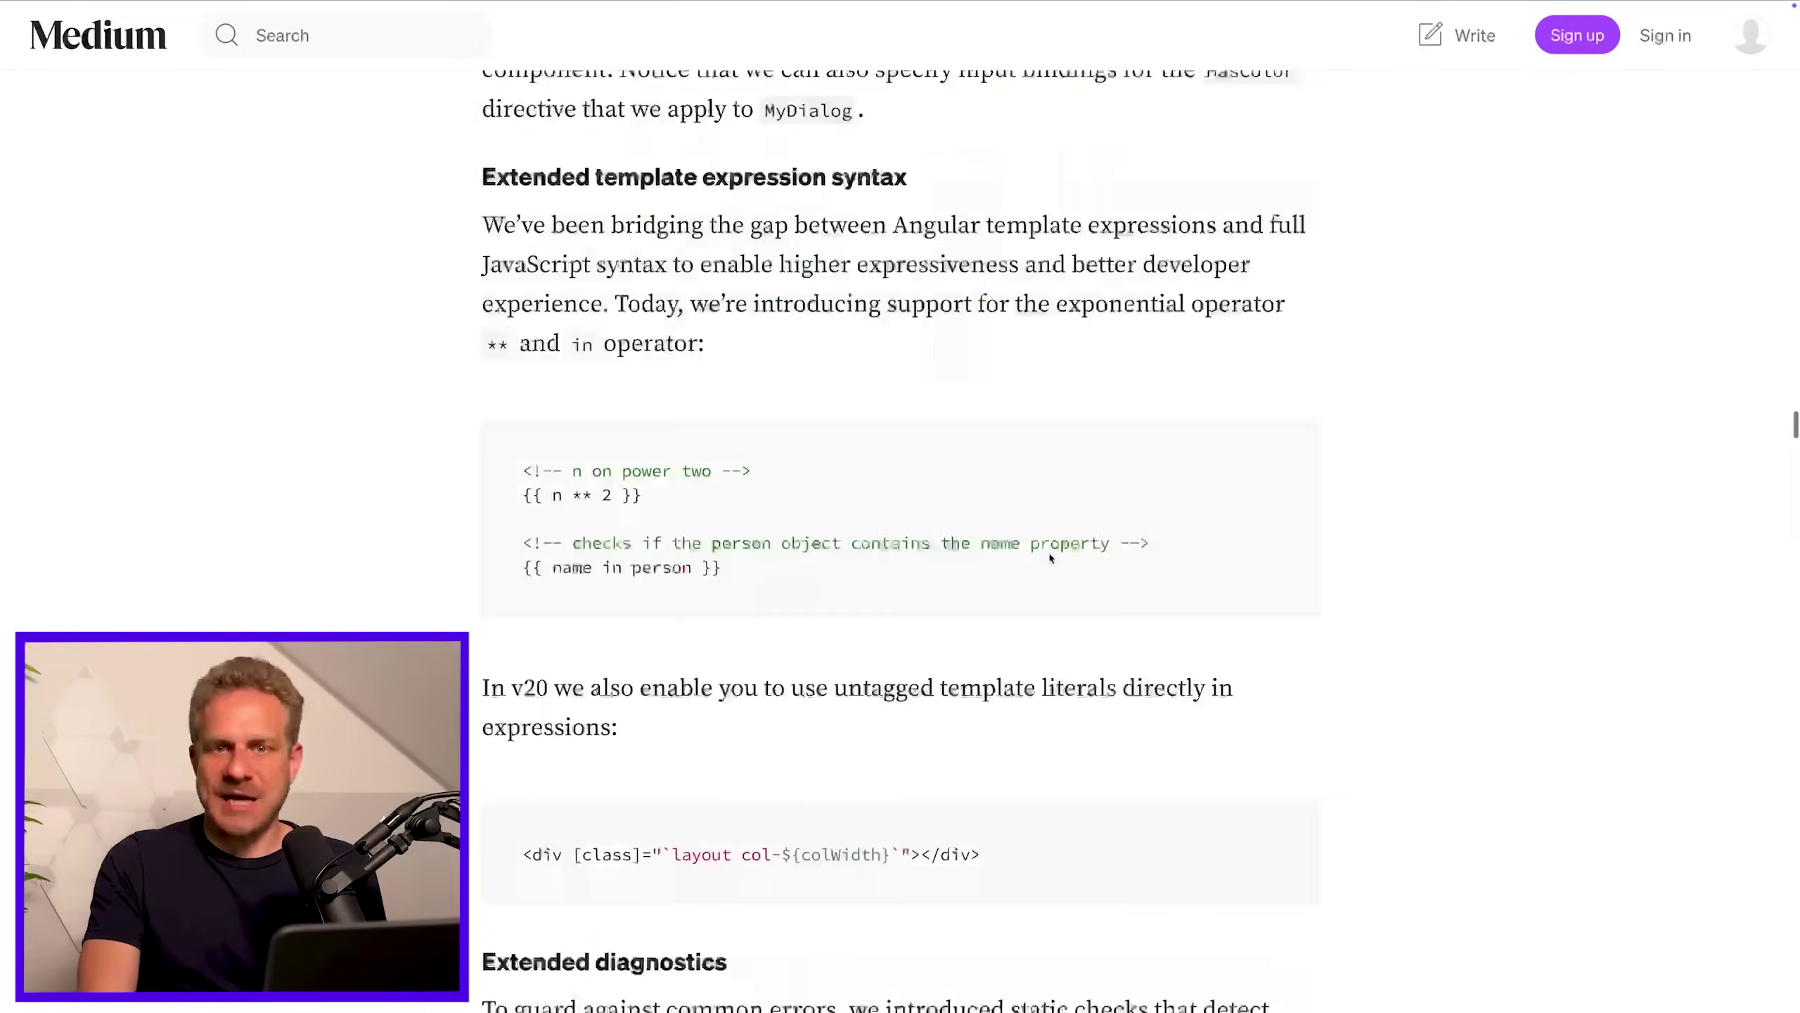
pyautogui.scroll(-10, 1049, 559)
pyautogui.scroll(-10, 1049, 559)
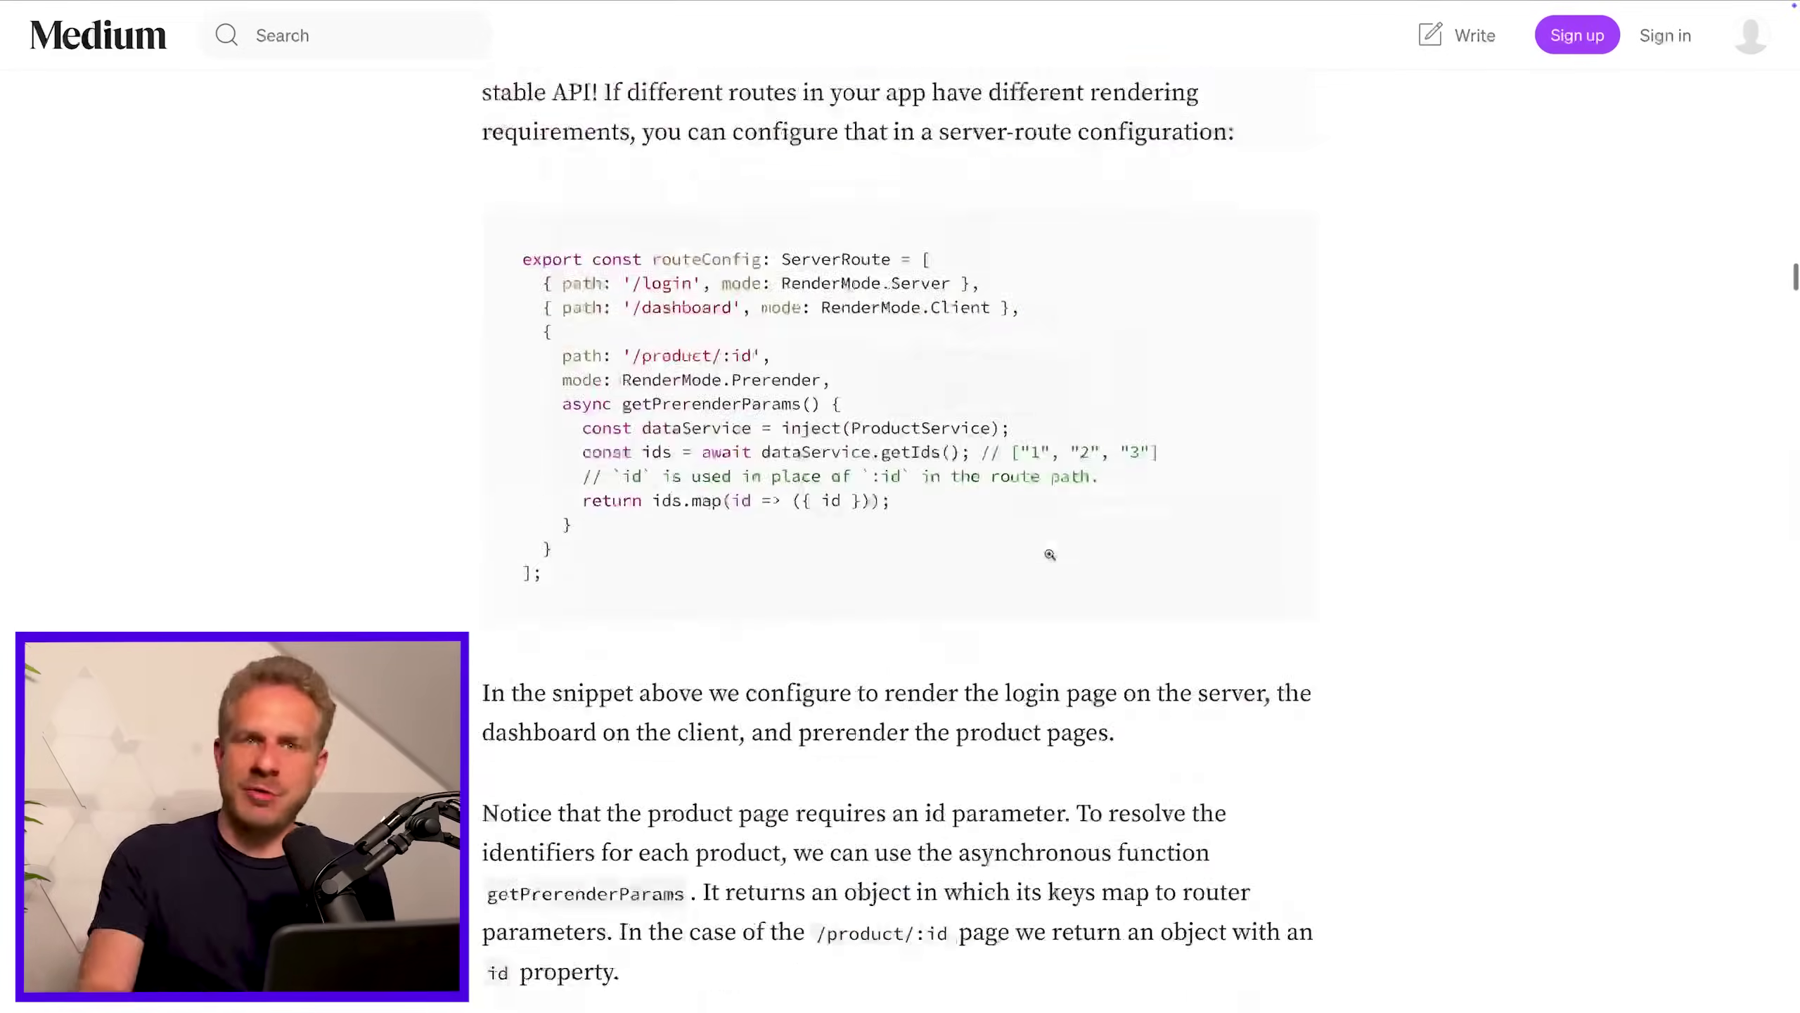
pyautogui.scroll(-10, 1050, 558)
pyautogui.scroll(-10, 1049, 558)
pyautogui.scroll(10, 1050, 558)
pyautogui.scroll(10, 1050, 559)
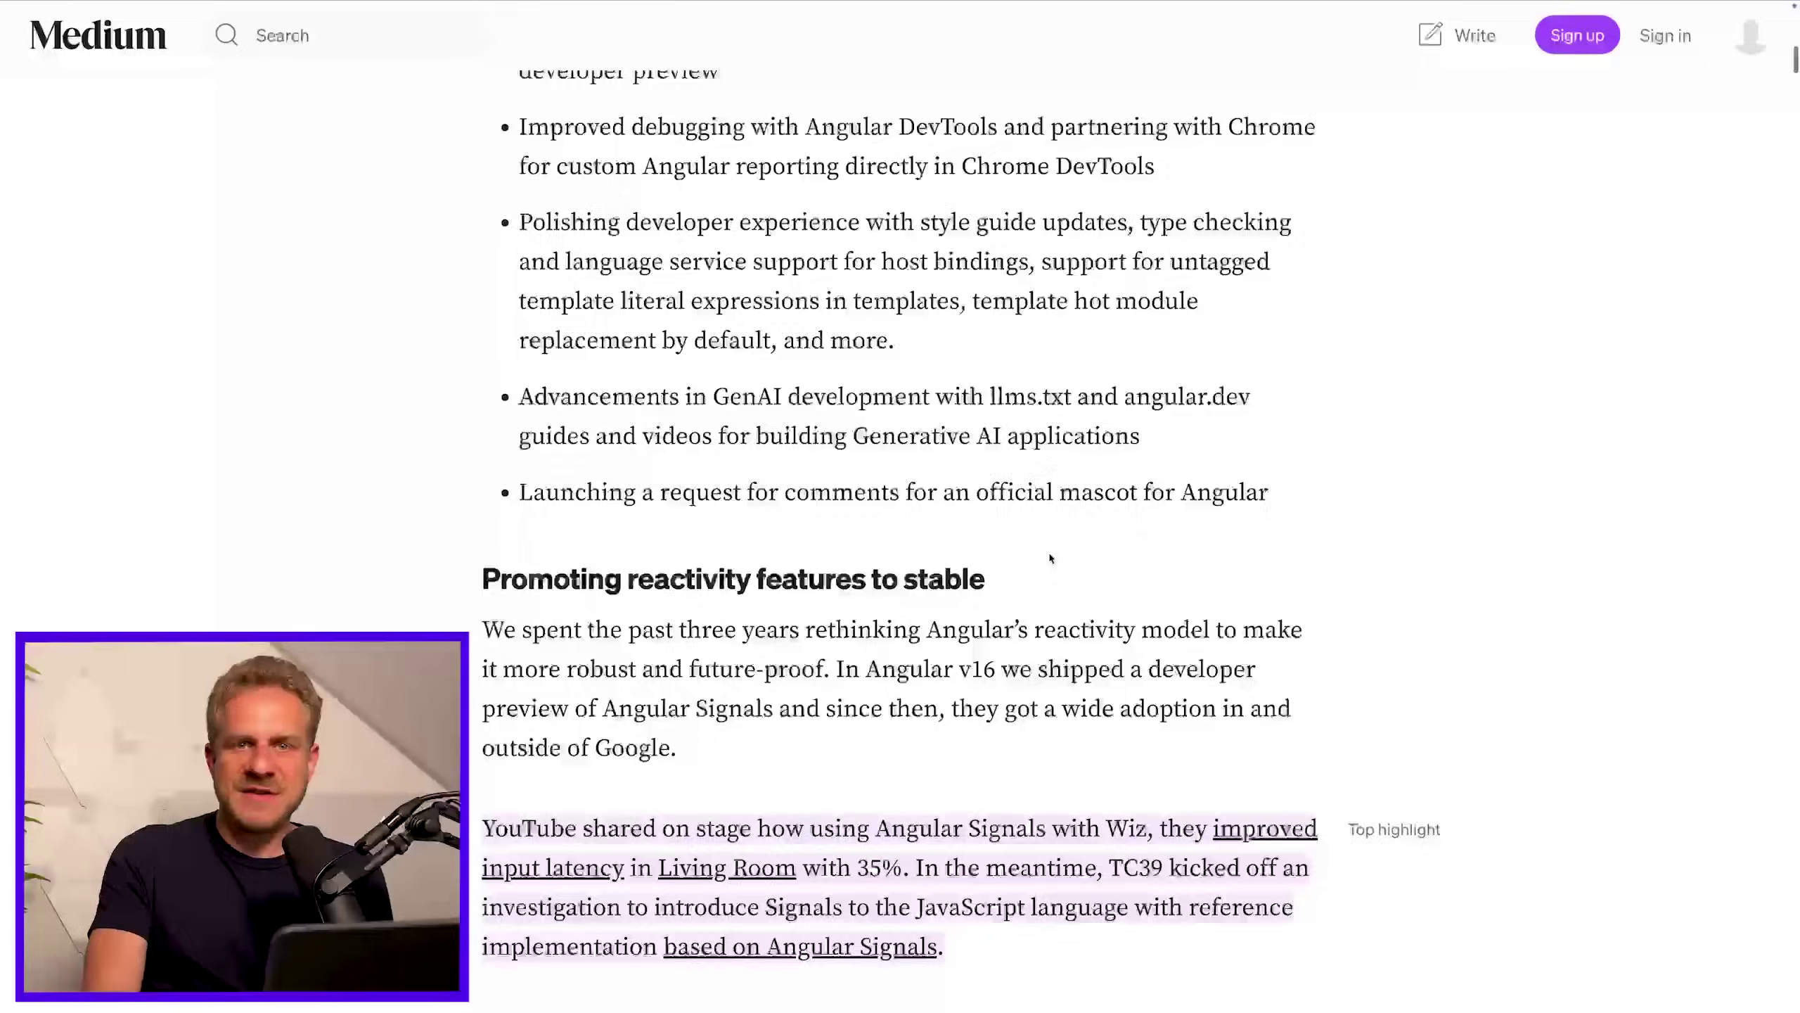
pyautogui.scroll(10, 1050, 558)
pyautogui.scroll(5, 1049, 558)
pyautogui.scroll(-1, 1049, 554)
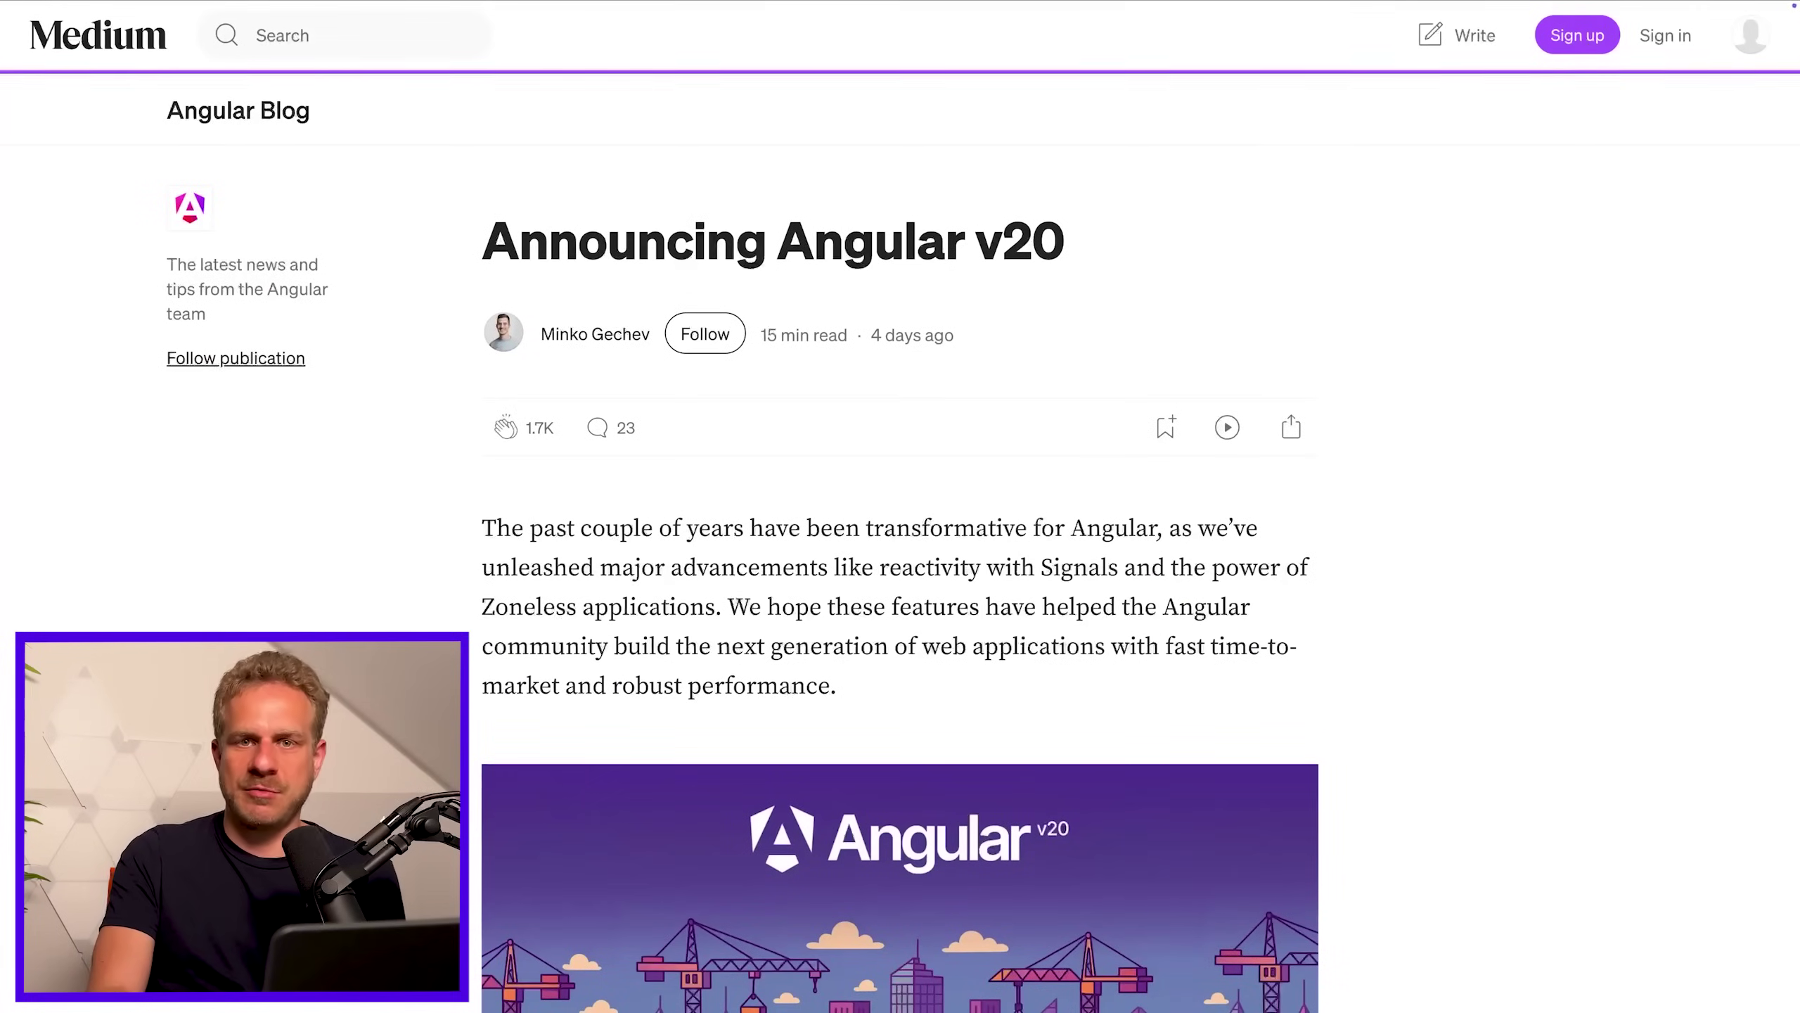